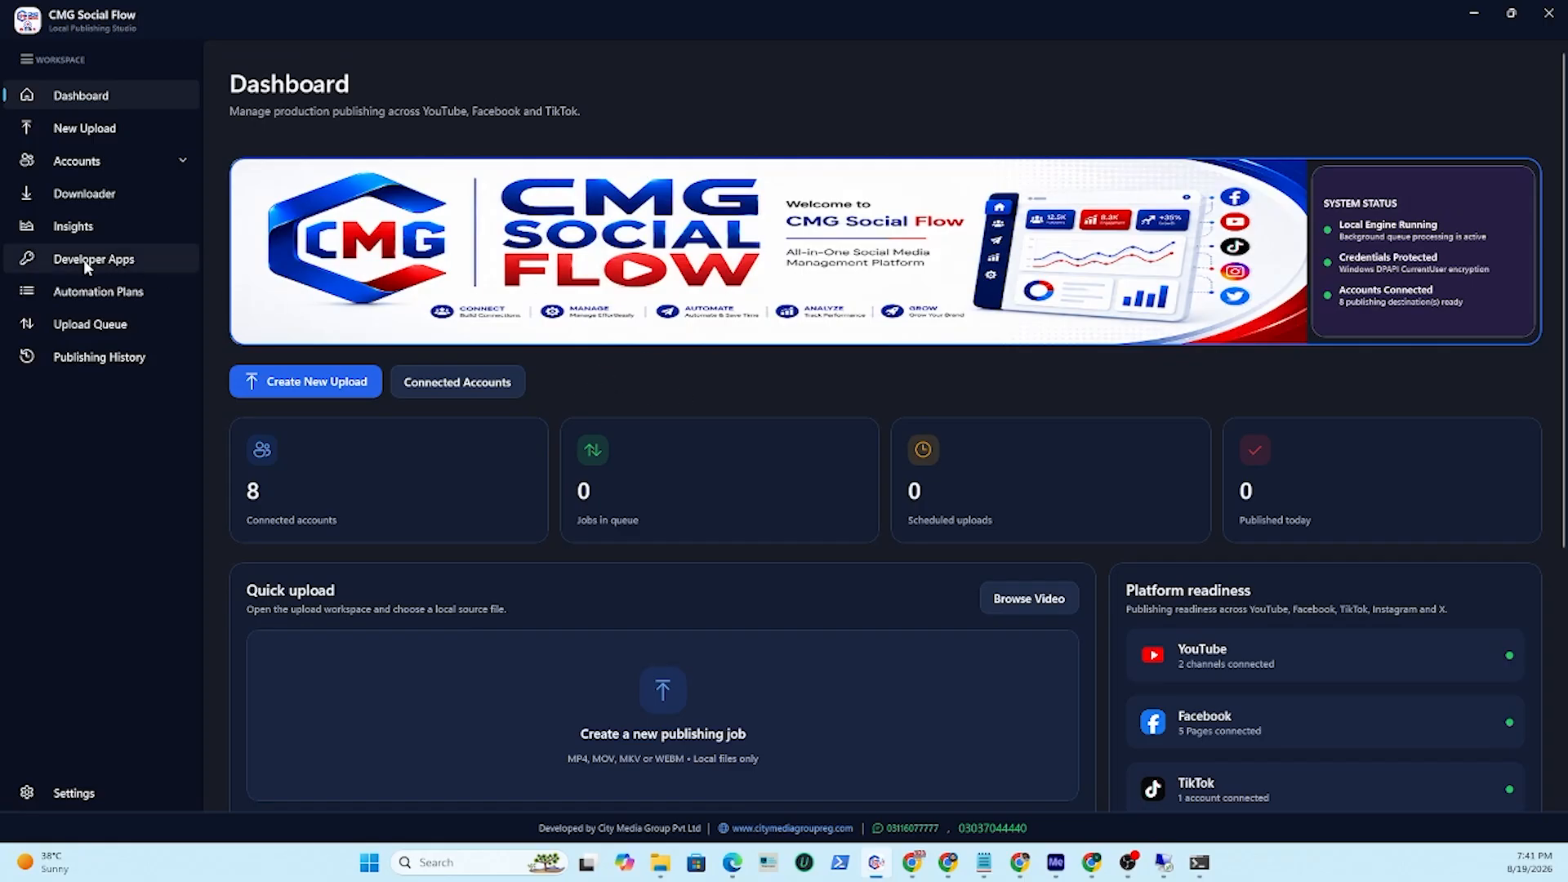
Open the Developer Apps section and switch to its Video Guides.
left_click(144, 258)
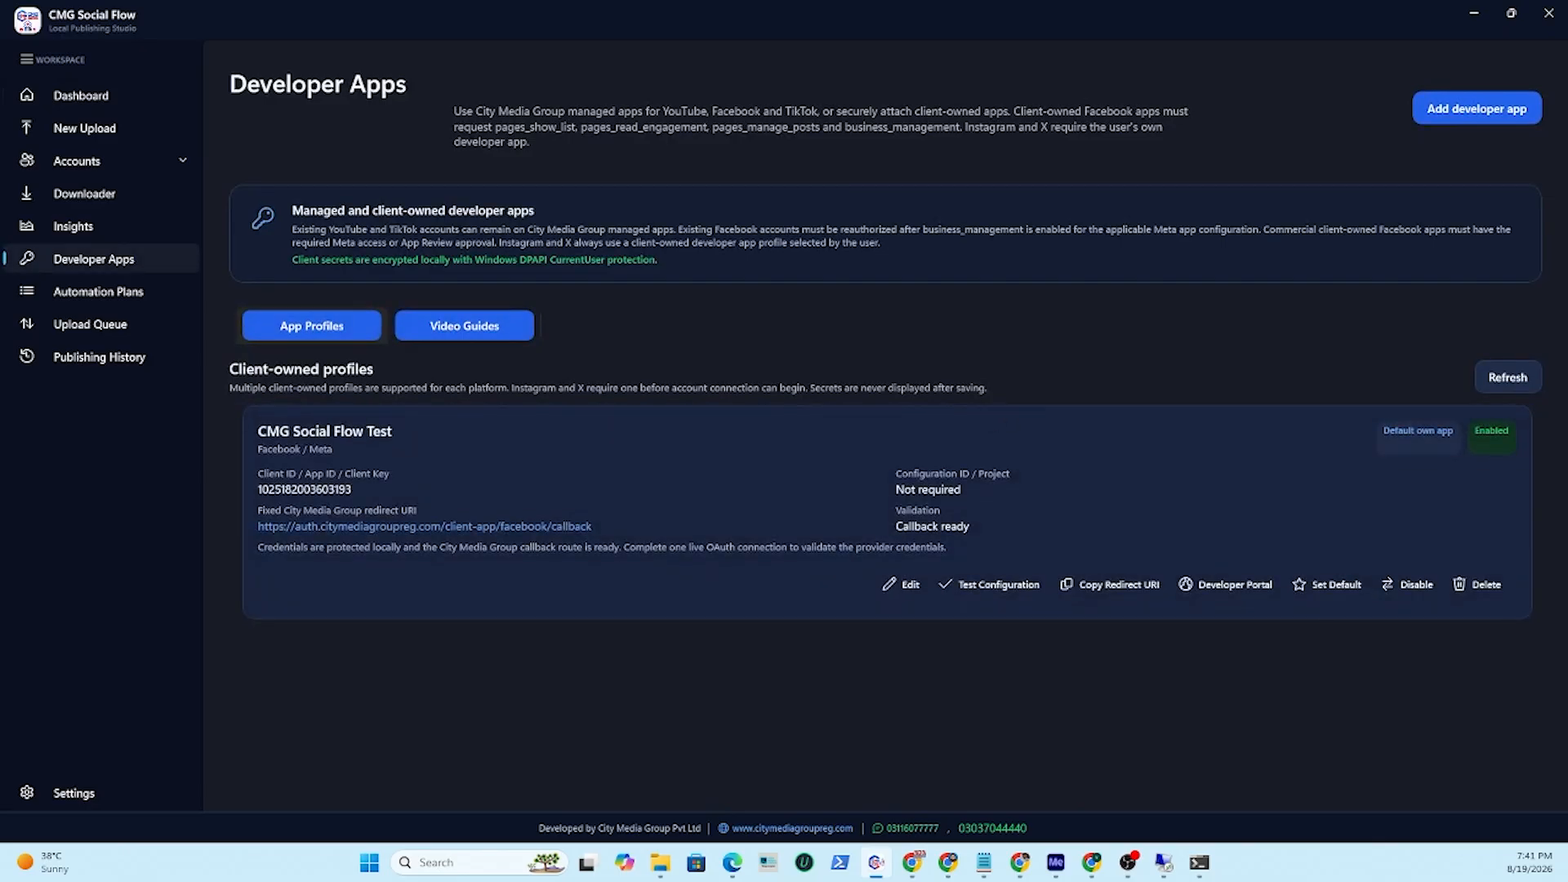
key("alt+Tab")
key("alt+Tab")
key("alt+Tab")
left_click(492, 333)
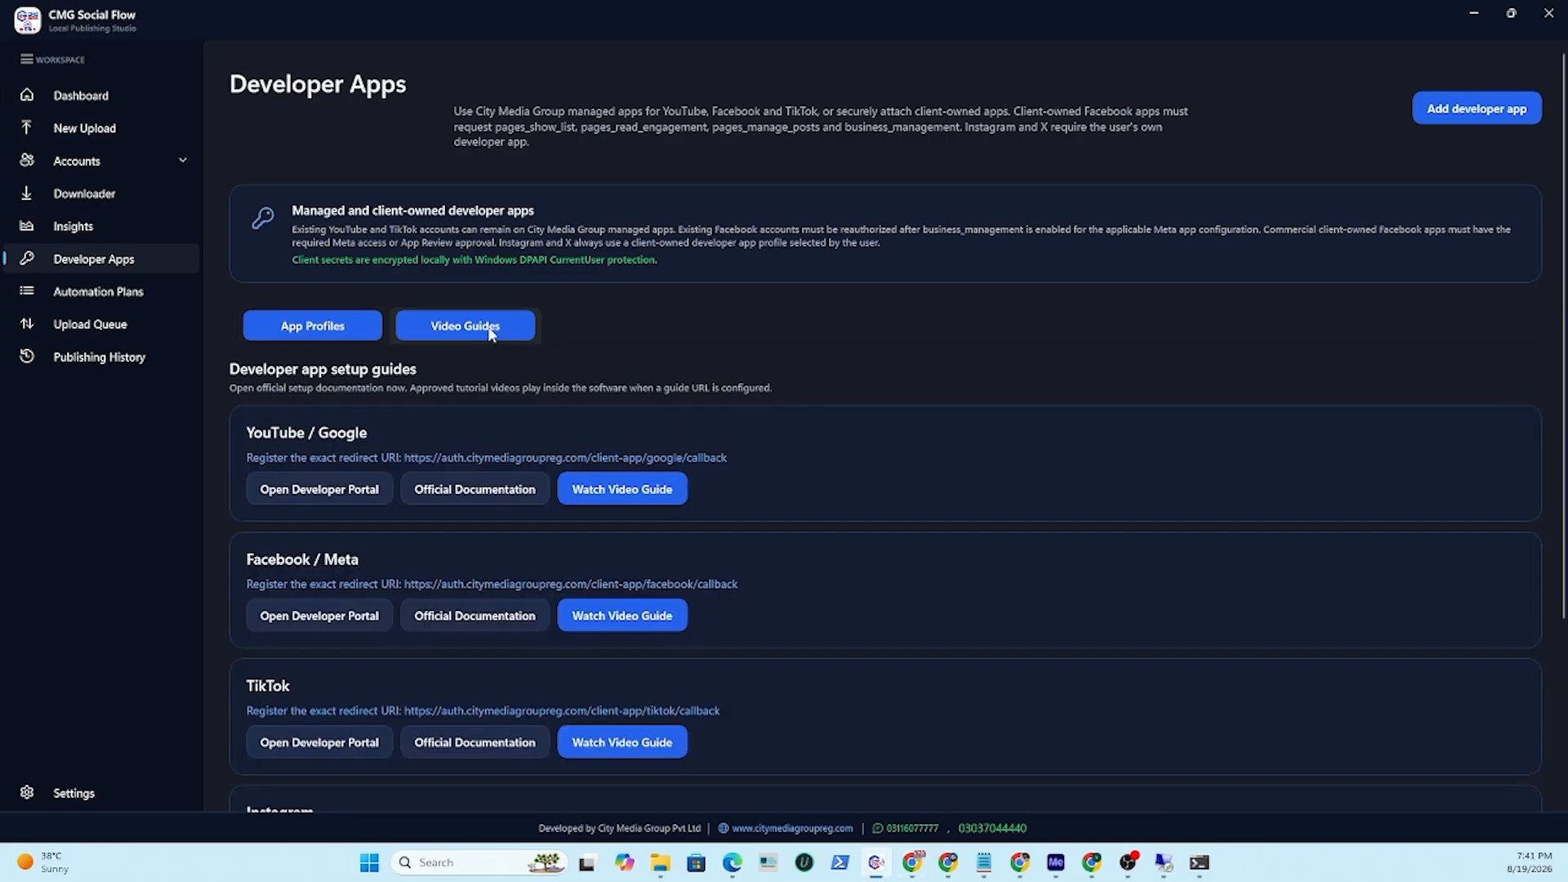
Open the Facebook / Meta developer portal from the setup guides.
scroll(699, 394, "down", 2)
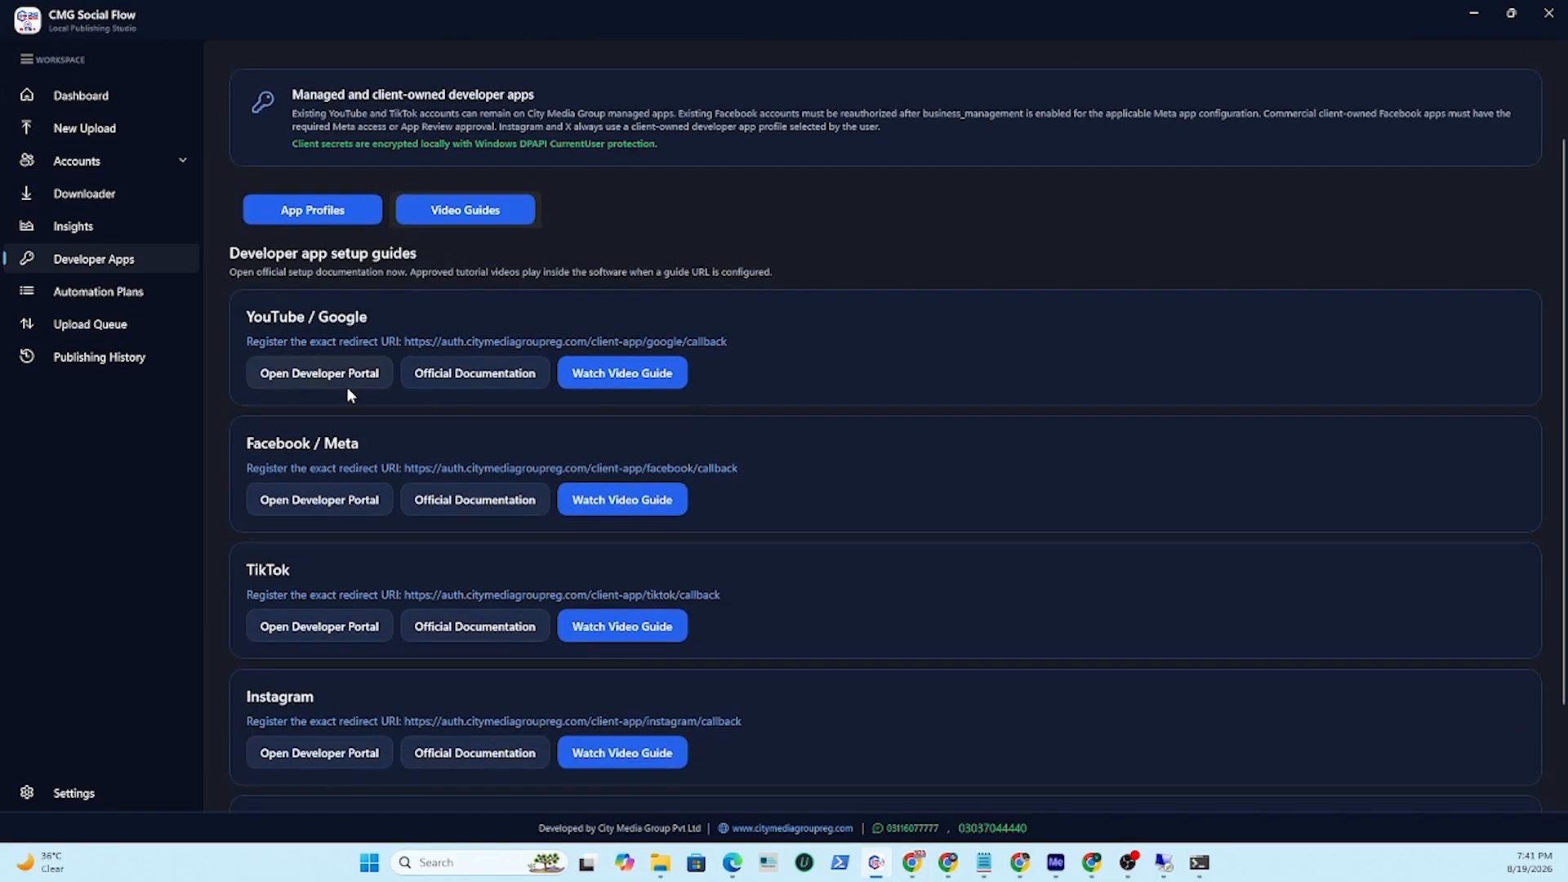
scroll(382, 490, "down", 1)
scroll(375, 508, "up", 3)
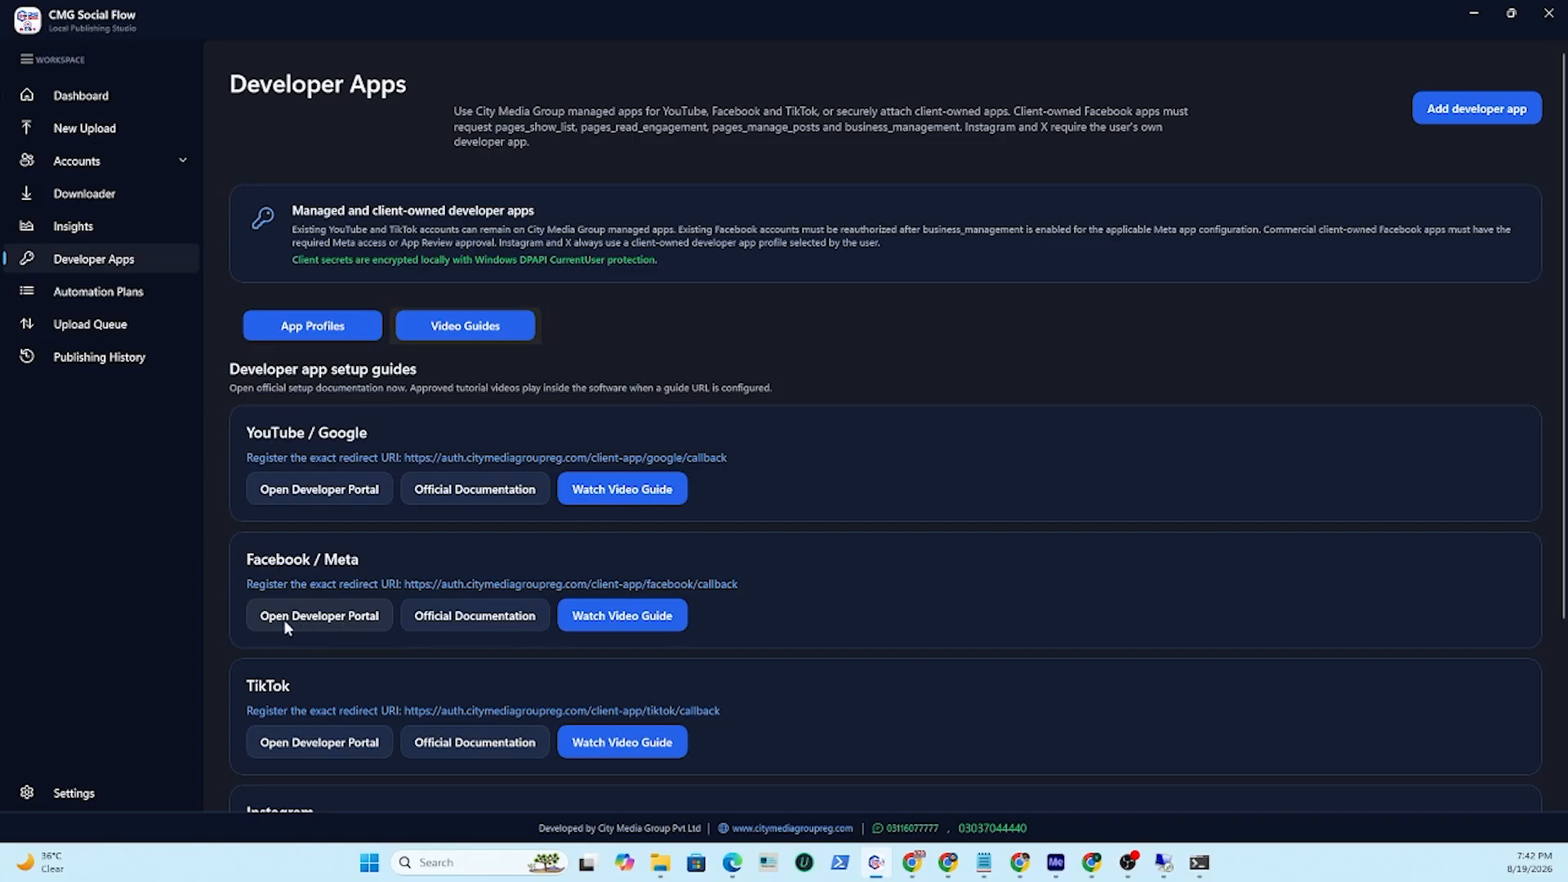
left_click(339, 625)
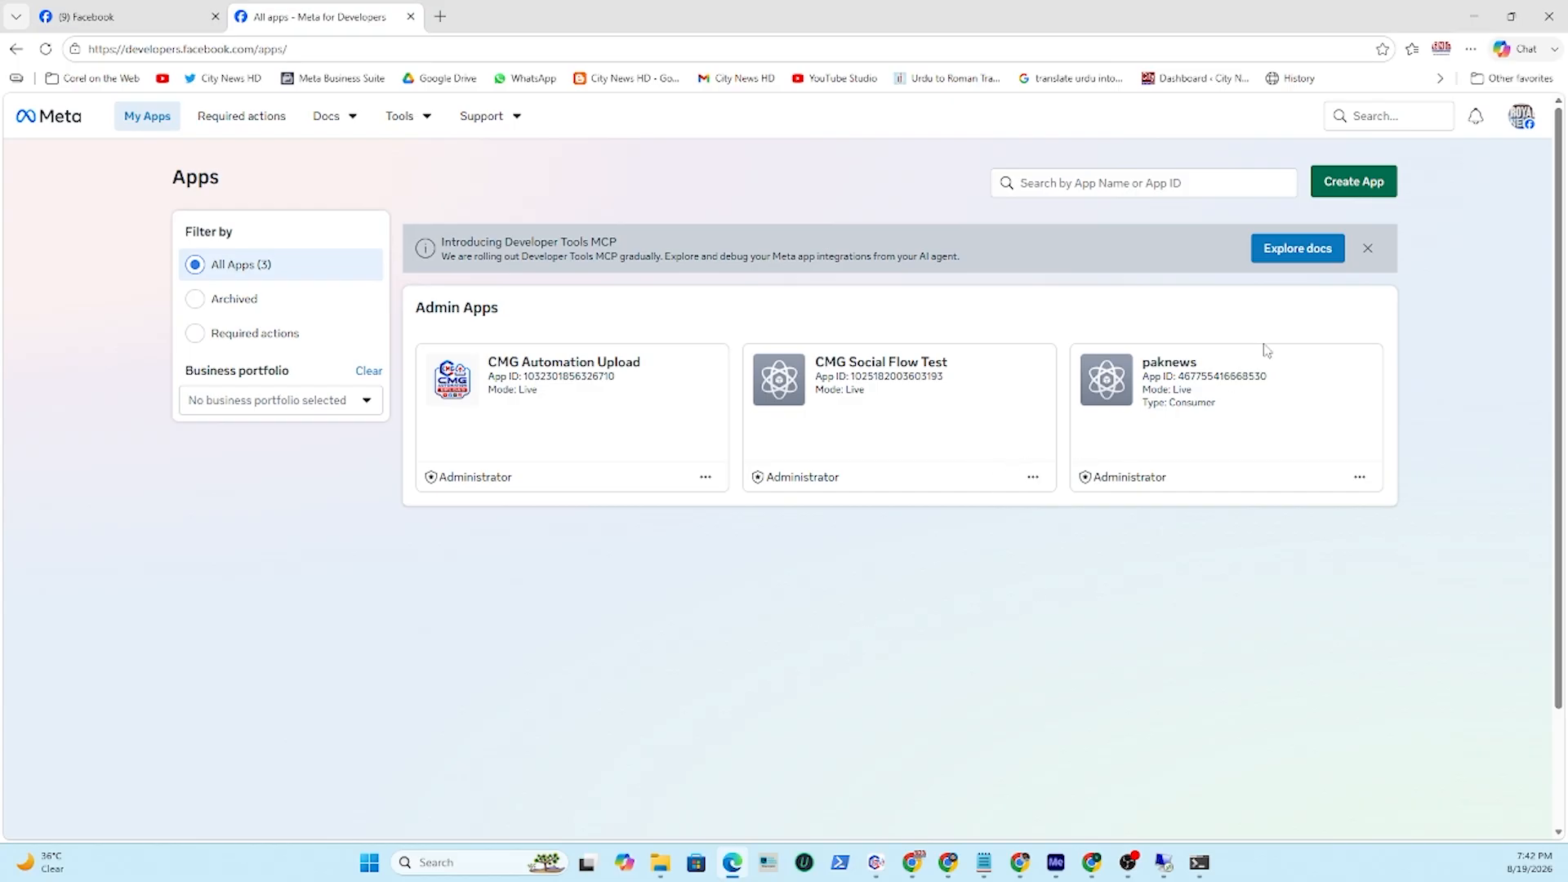
Start creating a new Meta app named CMG Upload and continue past the app details.
left_click(1366, 187)
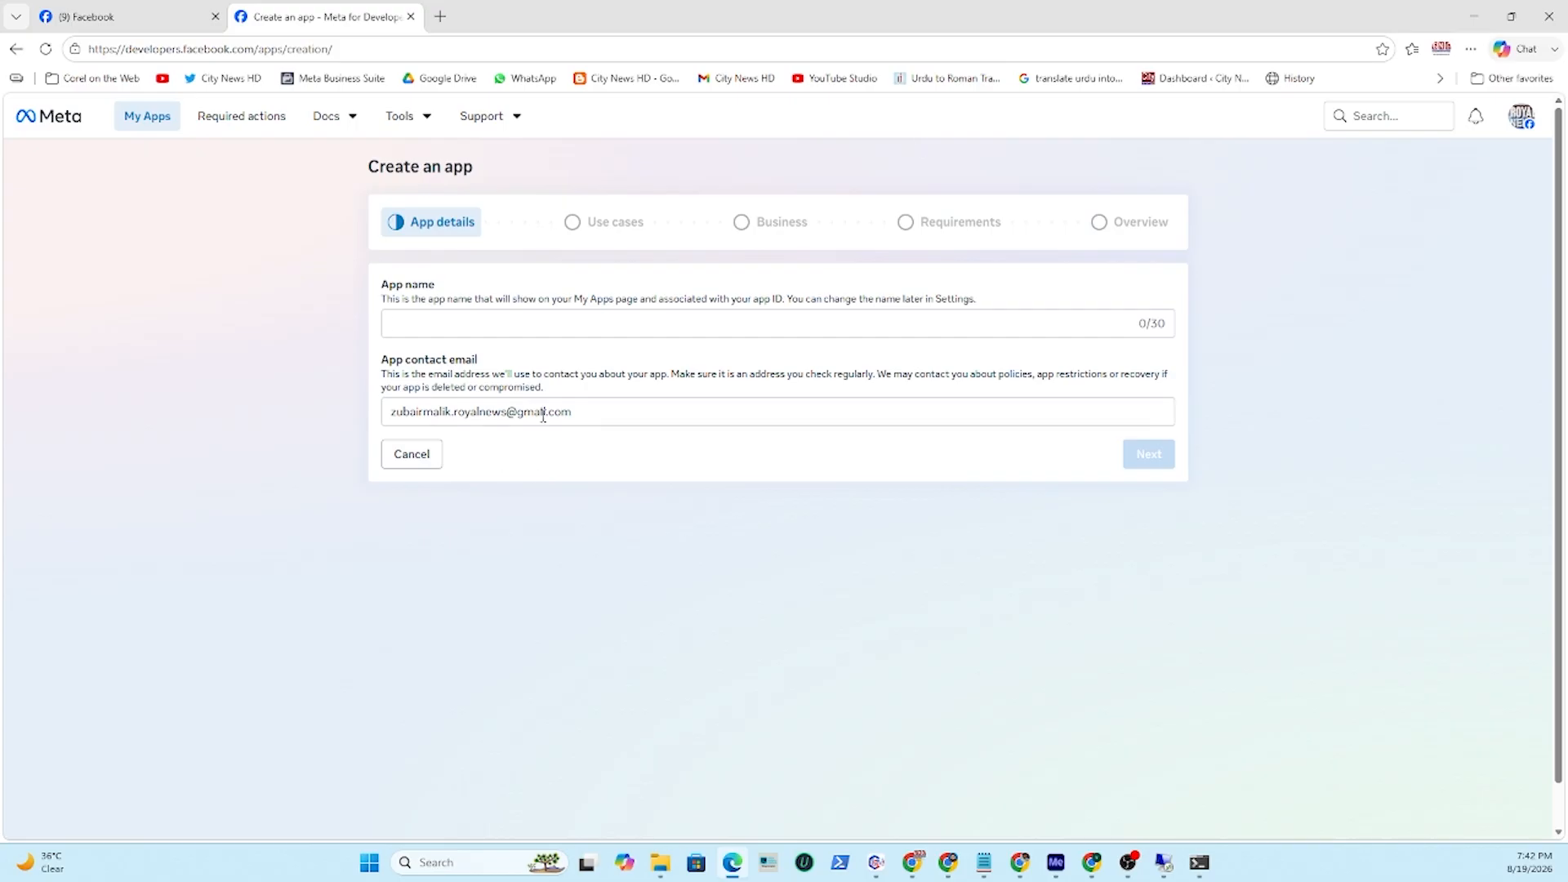
left_click(420, 329)
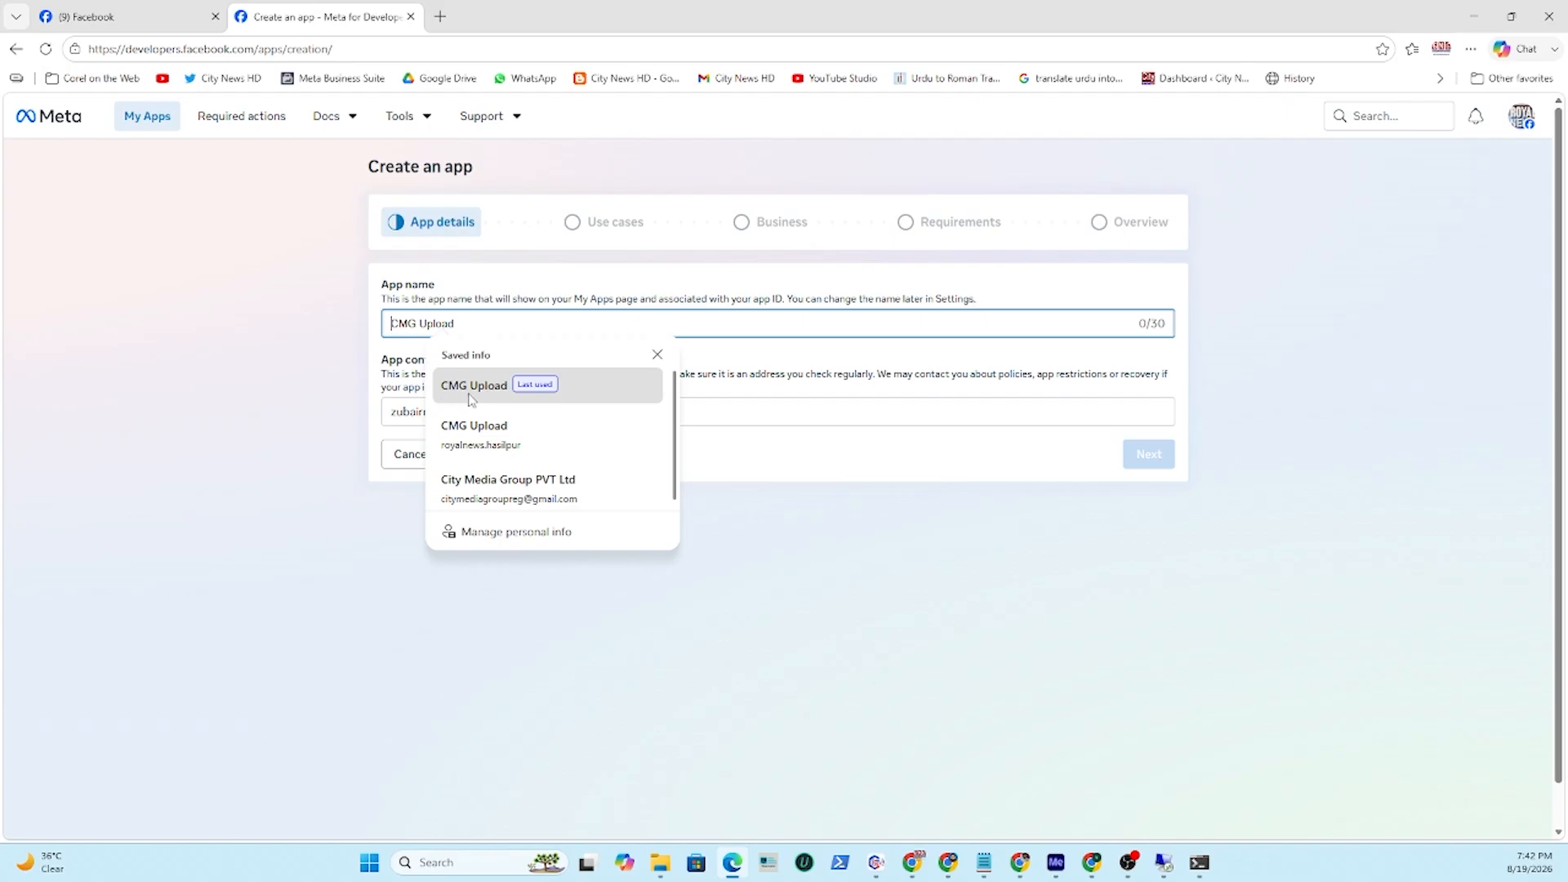
left_click(514, 394)
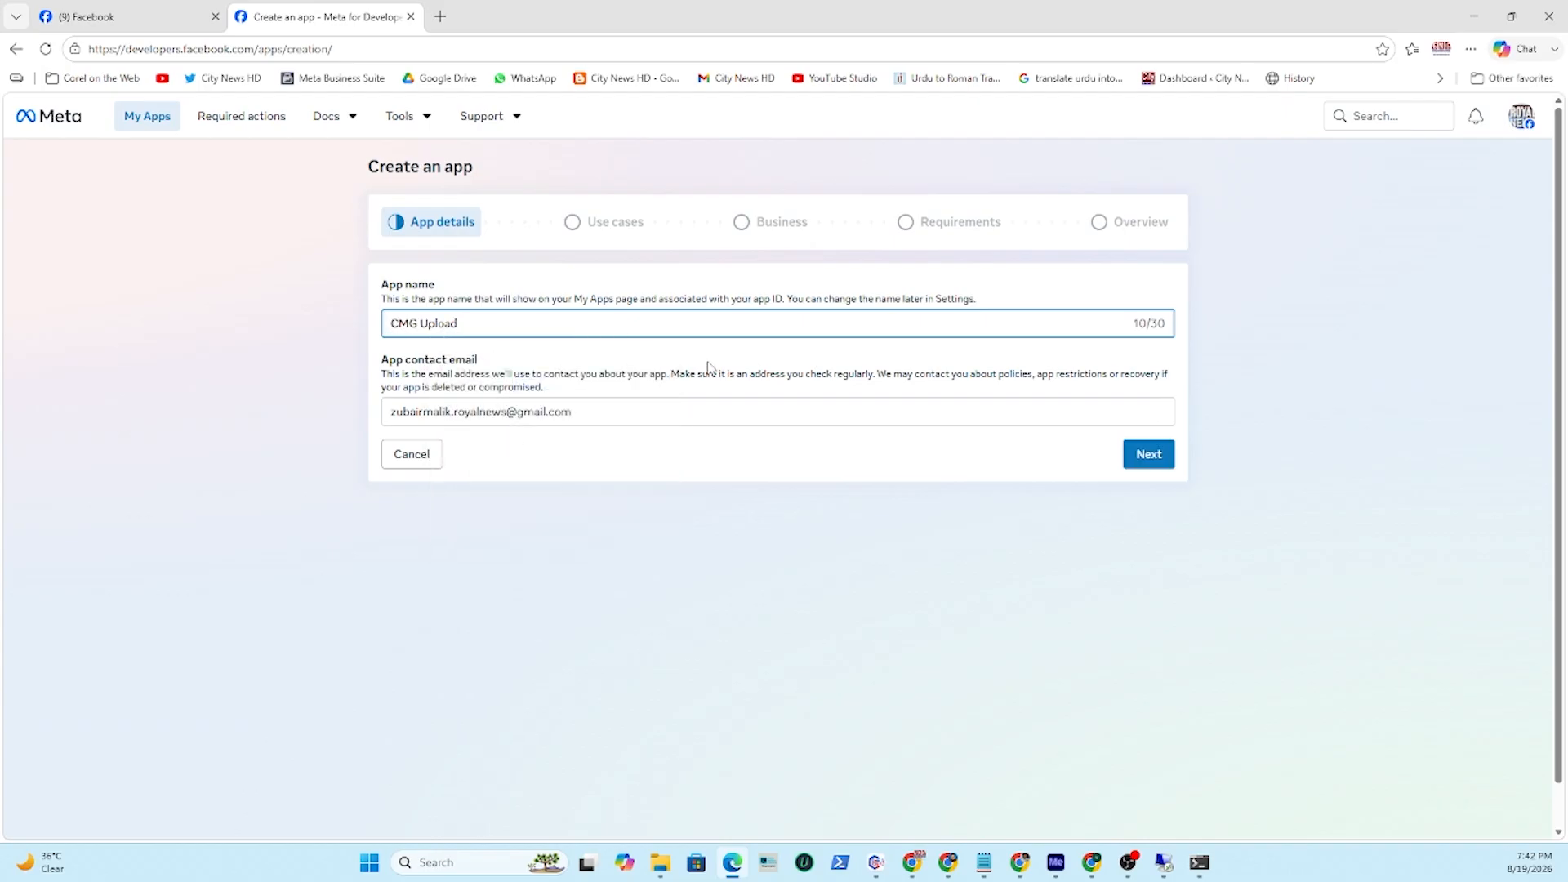
left_click(1151, 456)
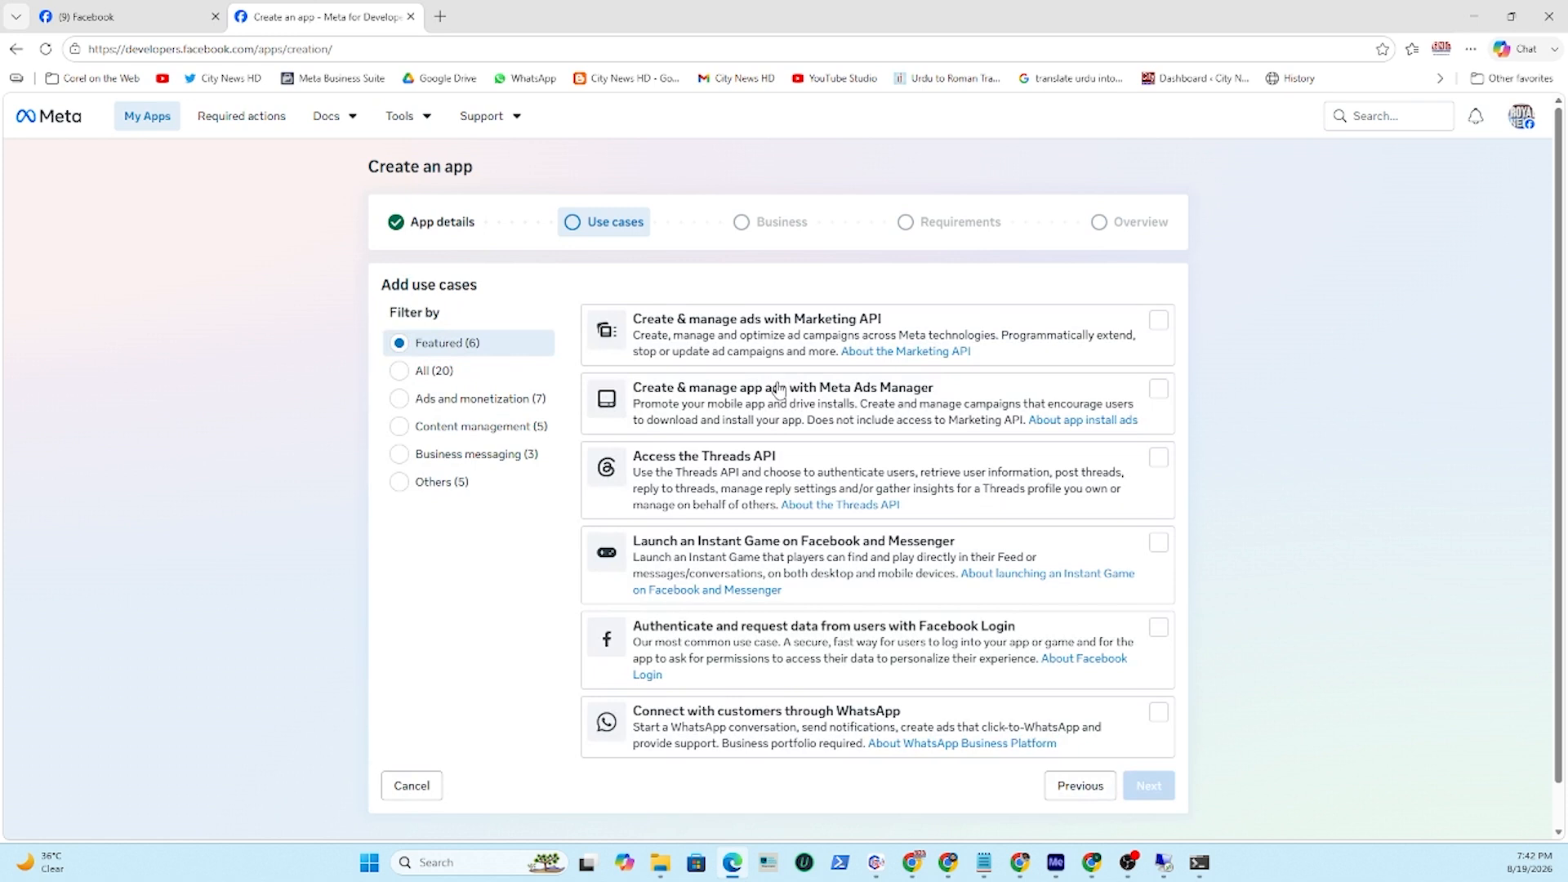
Show all use cases, select Manage everything on your Page, and continue.
scroll(819, 393, "down", 1)
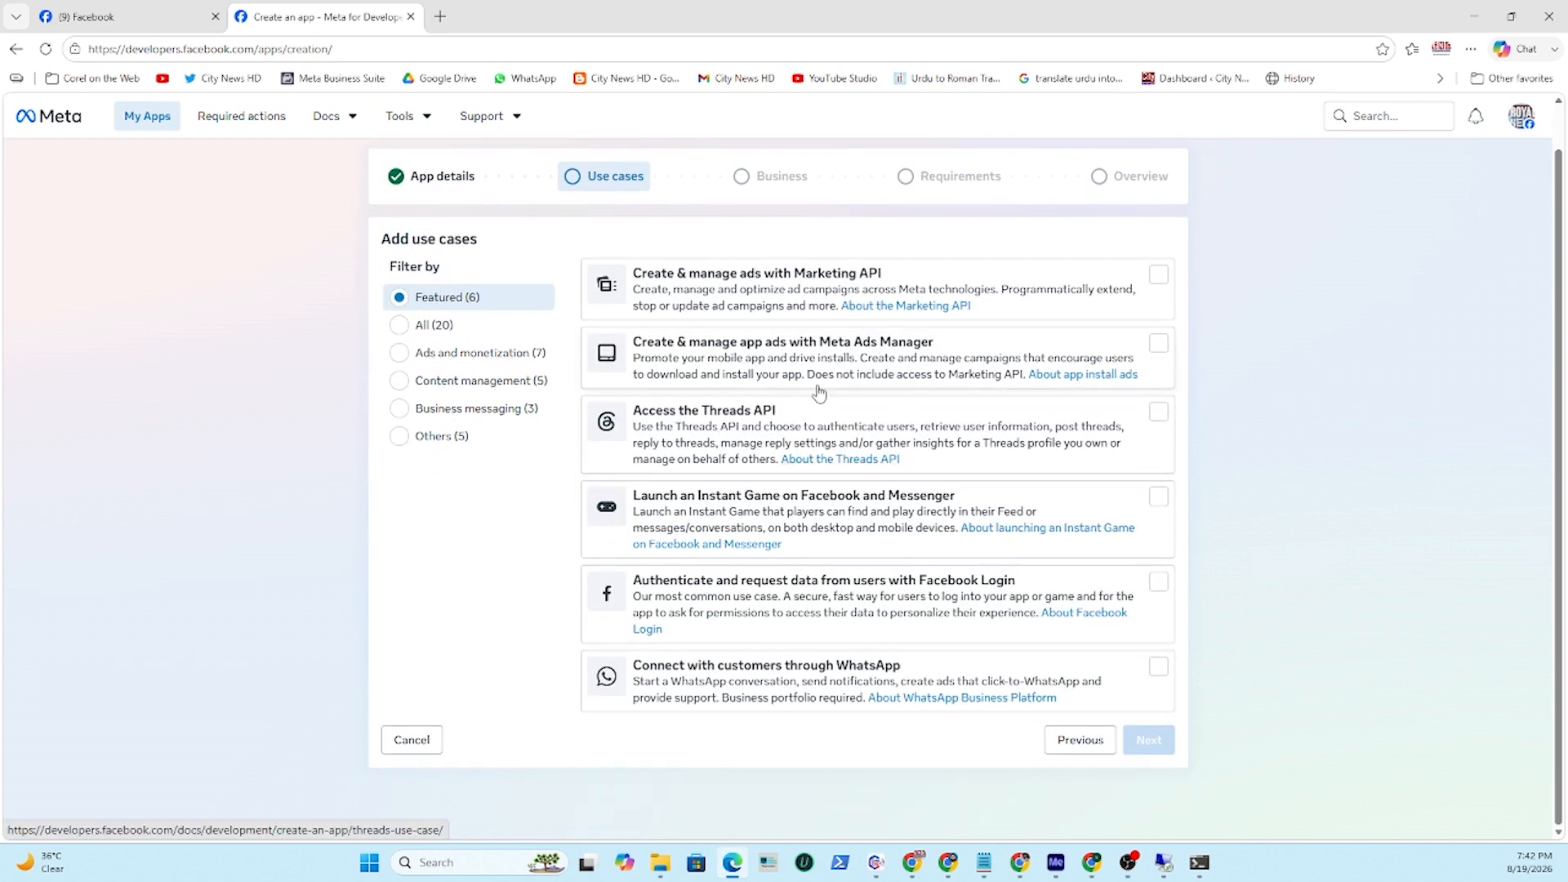
scroll(816, 534, "up", 1)
scroll(816, 537, "down", 1)
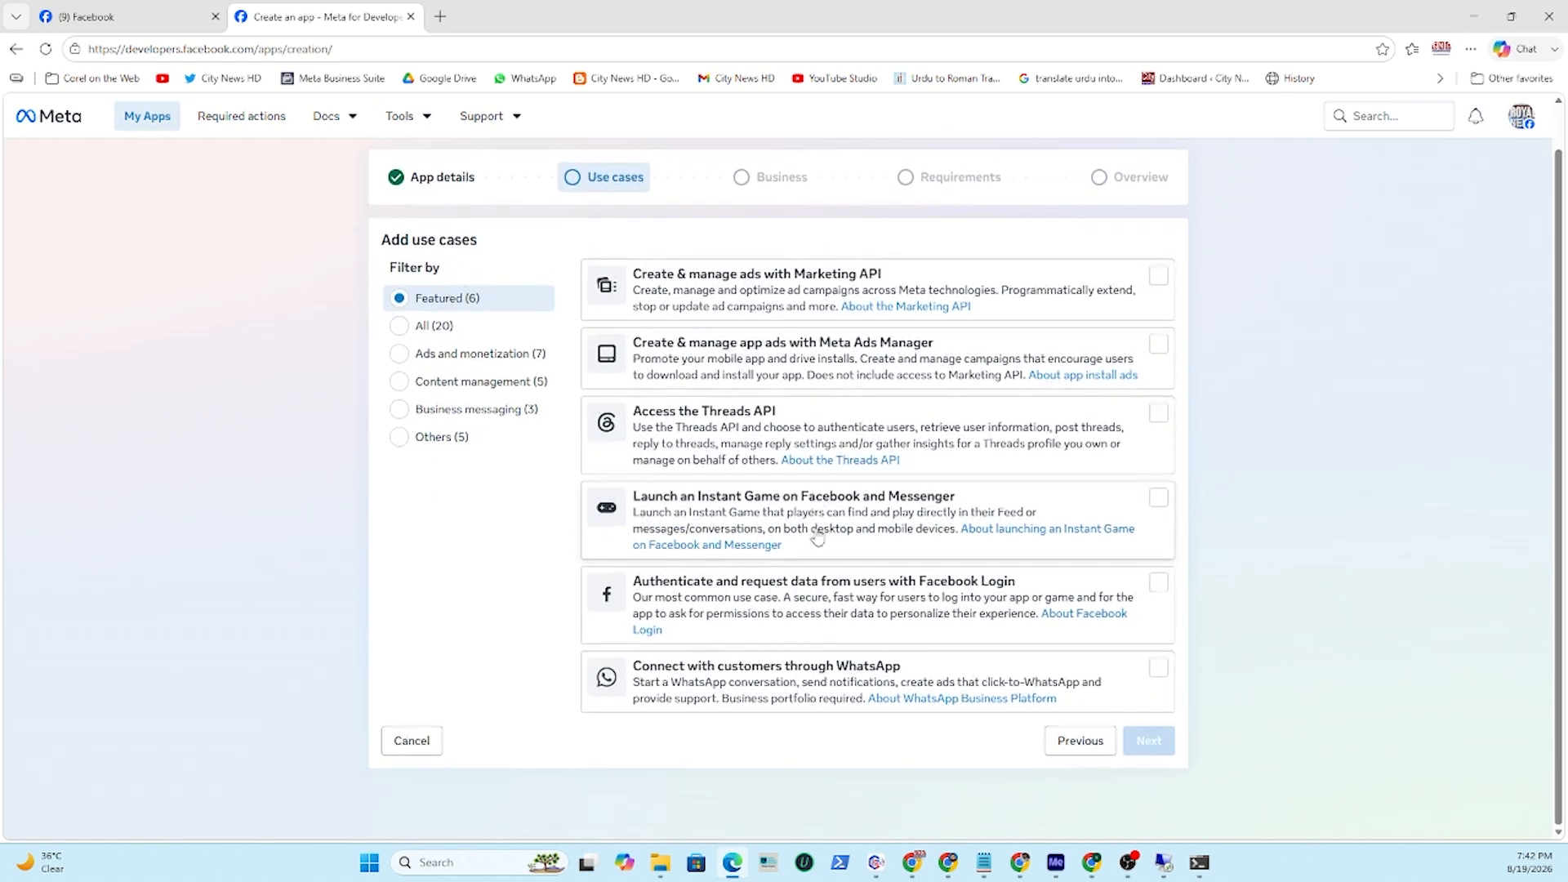
left_click(442, 327)
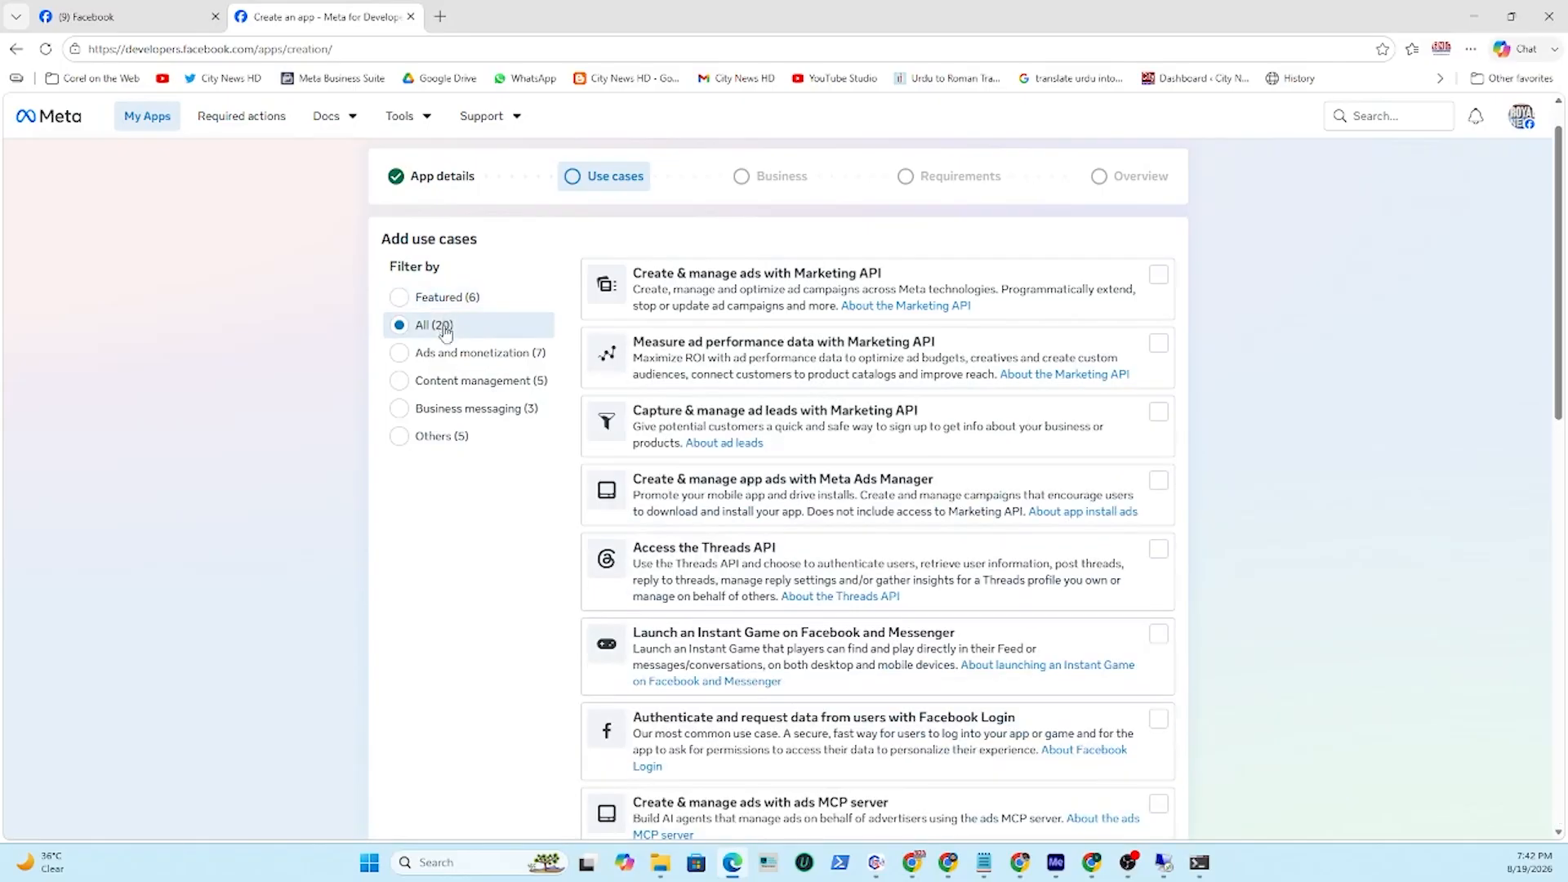
scroll(793, 498, "down", 10)
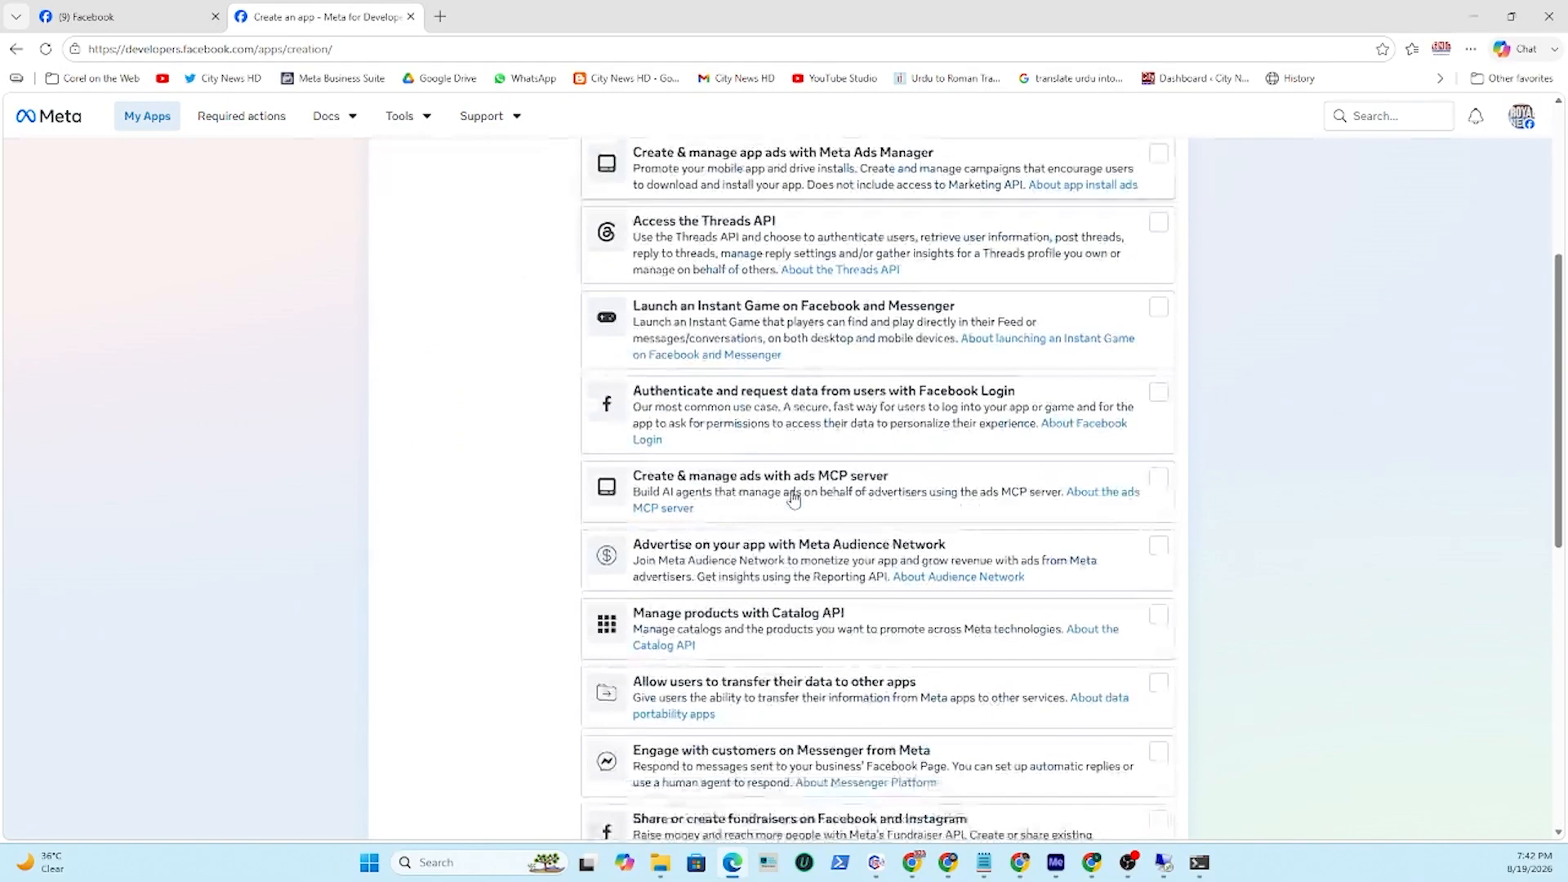
scroll(792, 498, "down", 2)
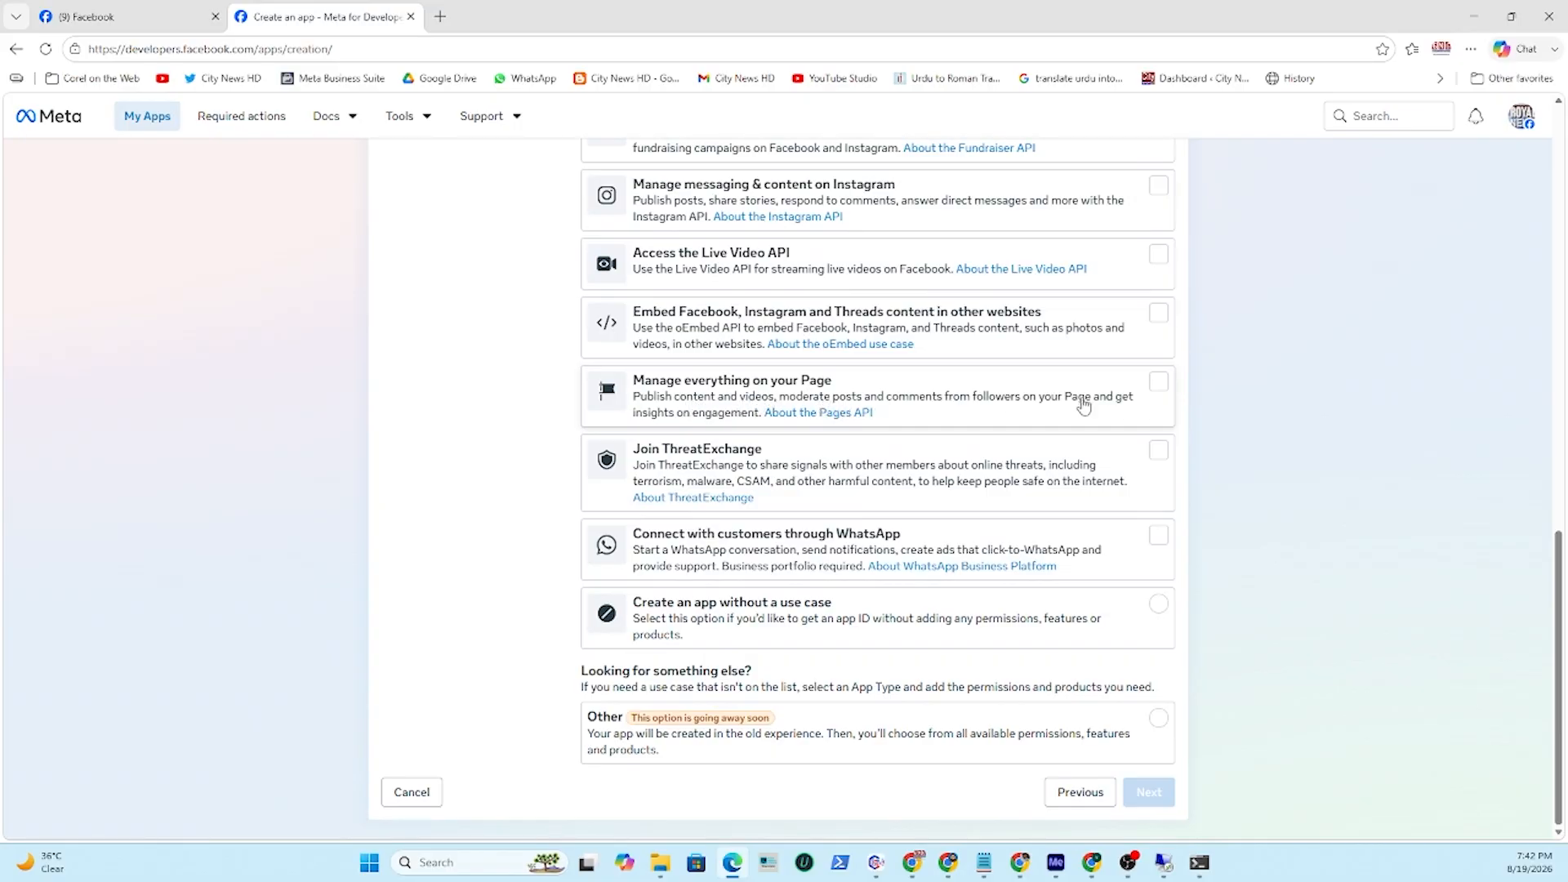
left_click(1159, 386)
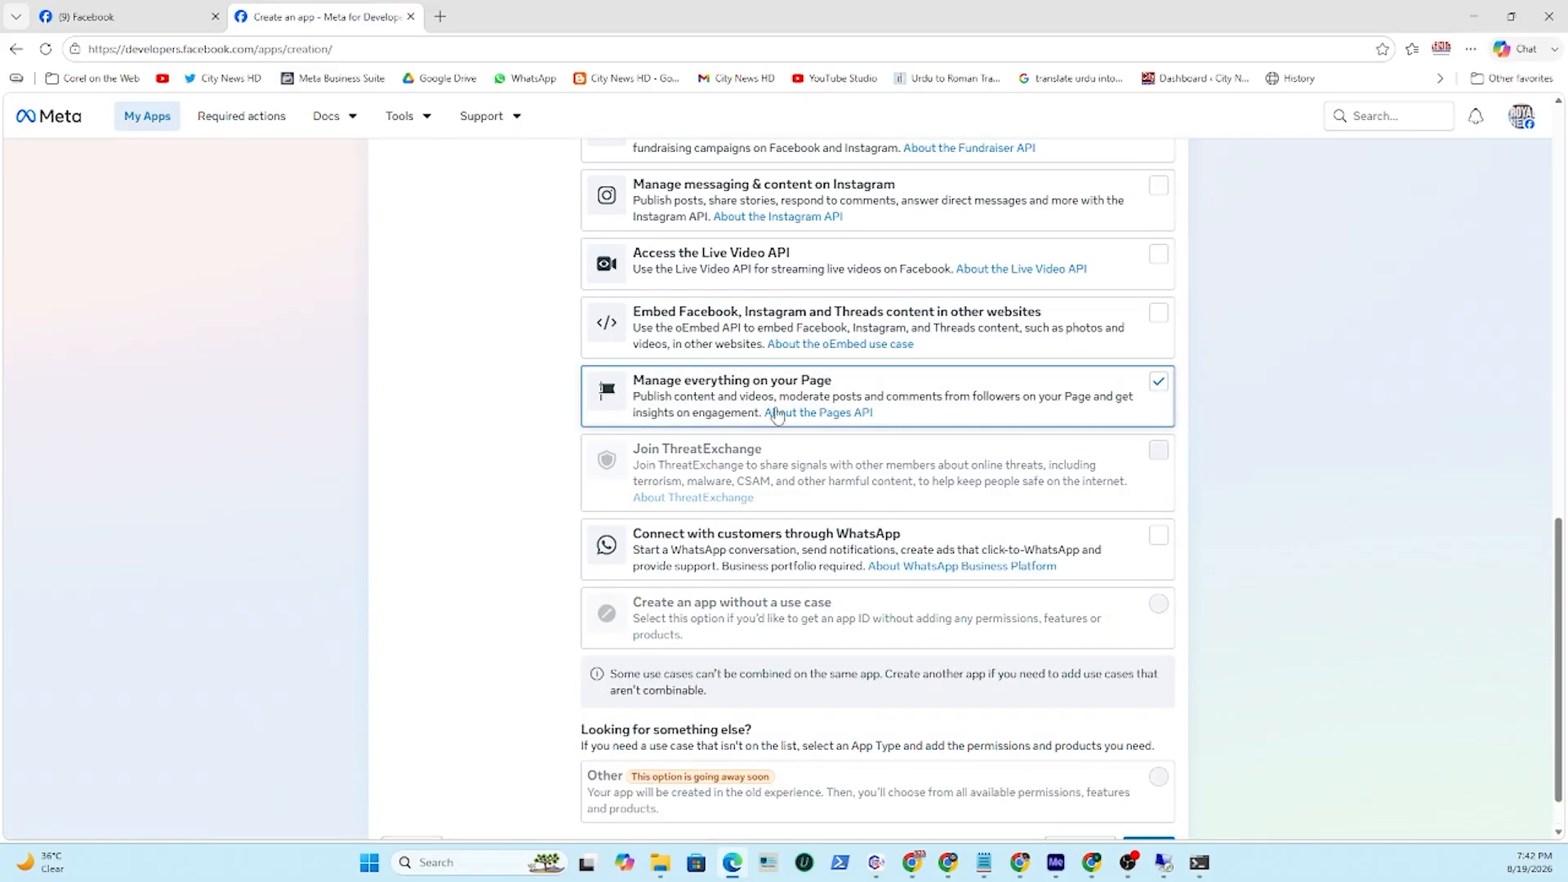
scroll(1324, 578, "down", 1)
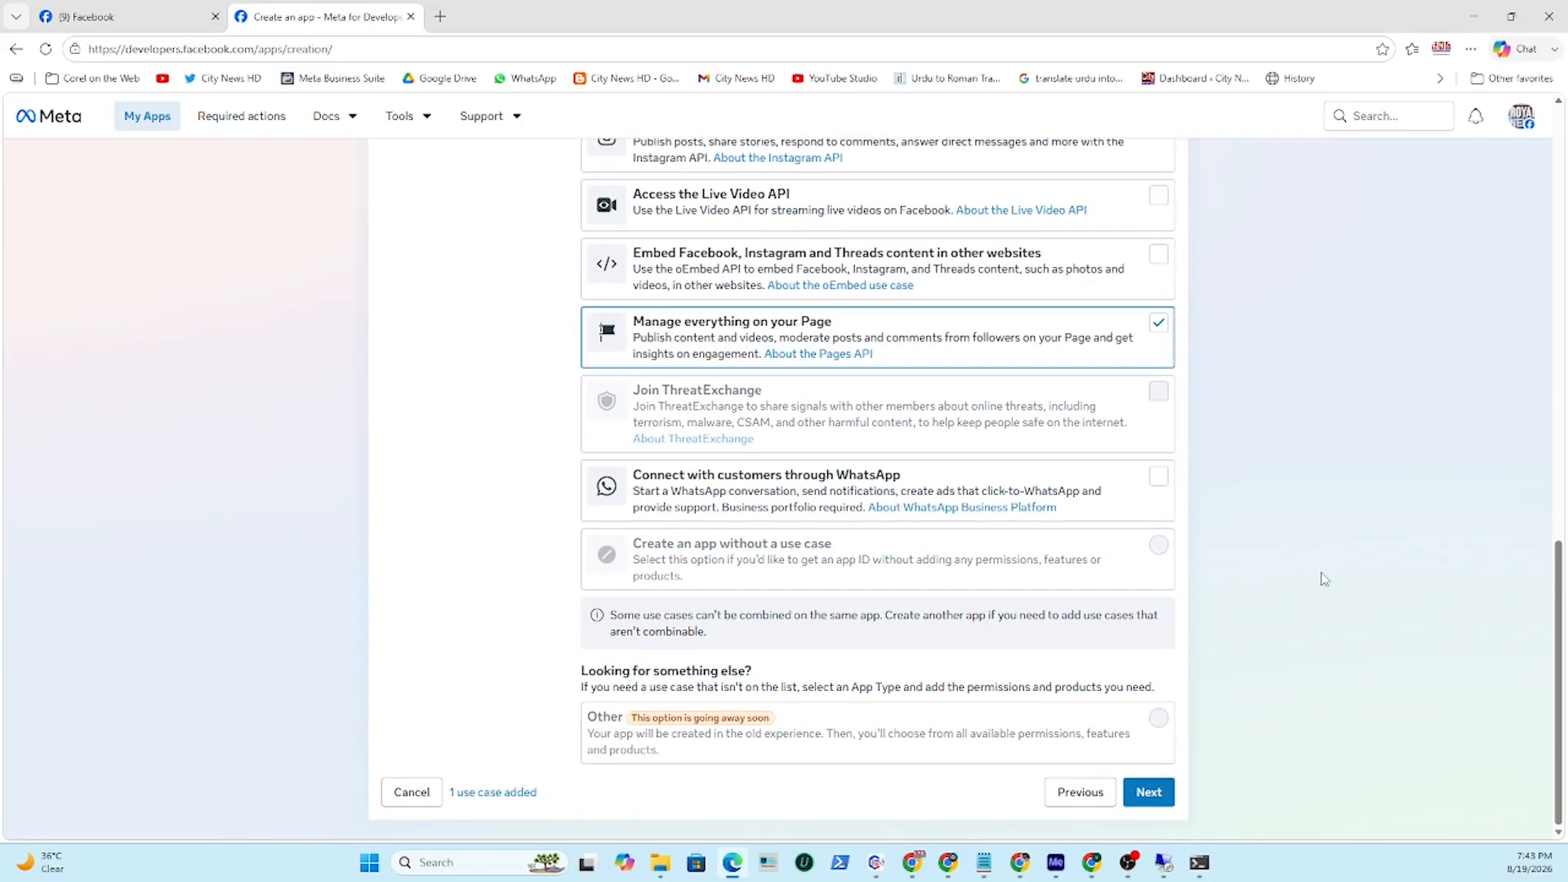
left_click(1154, 793)
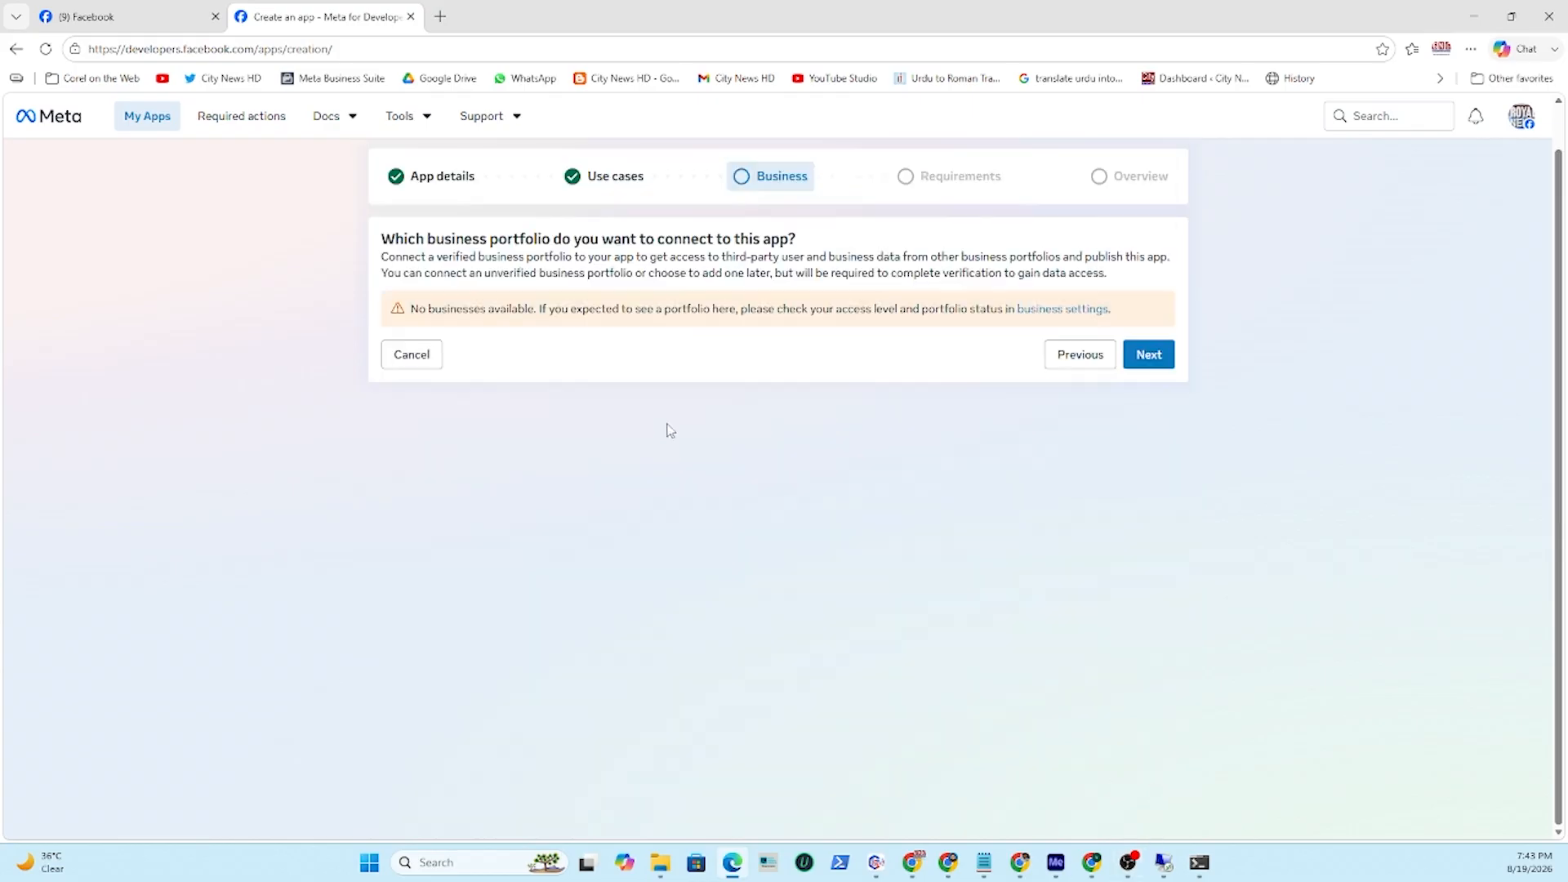
Continue without a business portfolio through the requirements and create the app.
left_click(1150, 355)
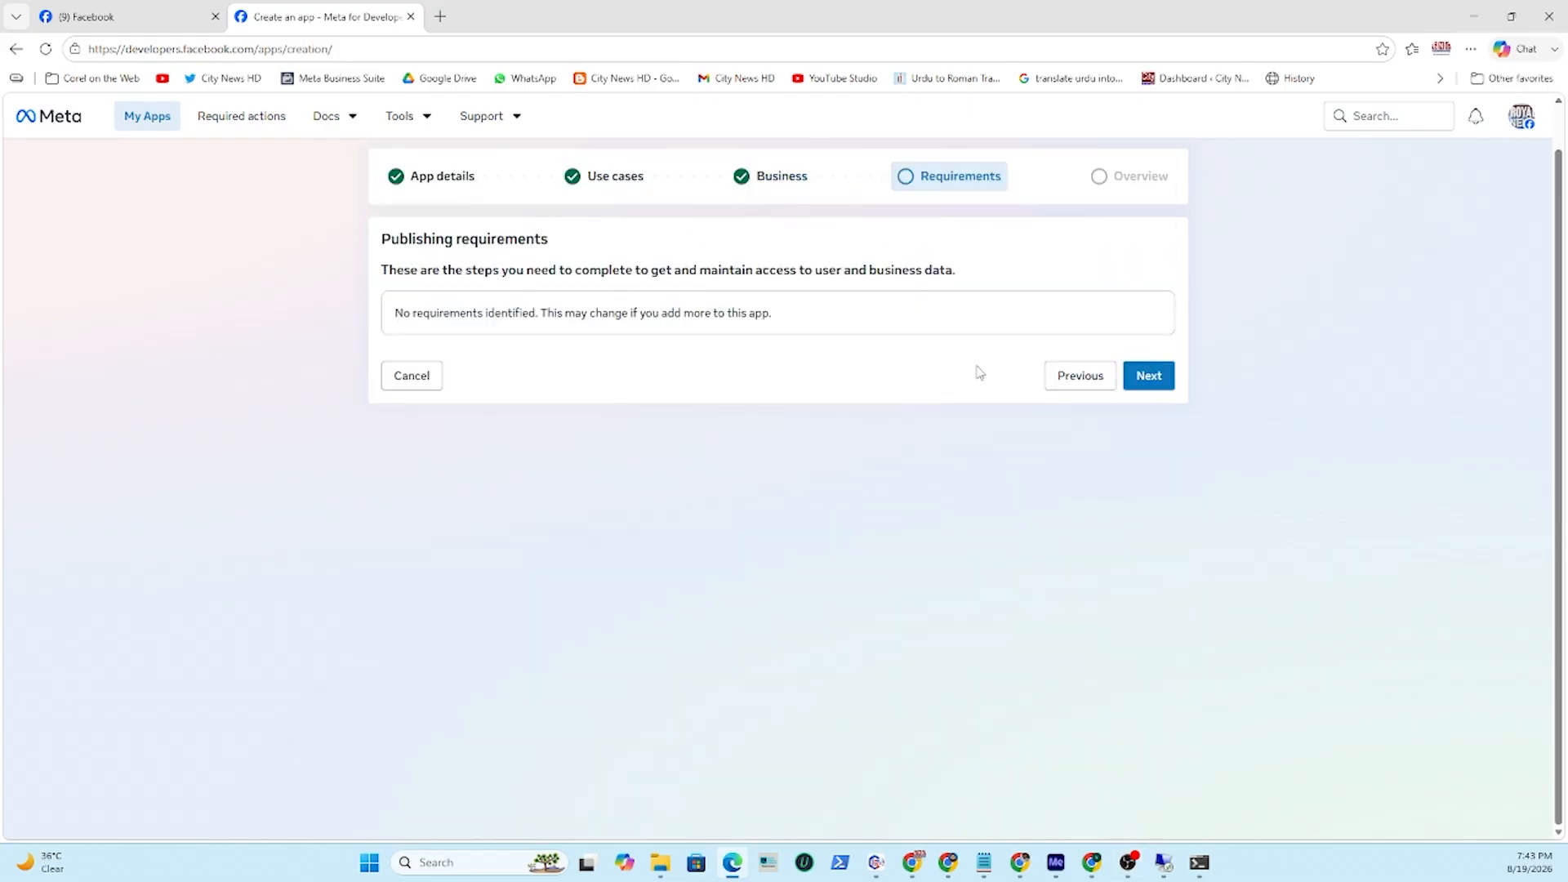
left_click(1150, 377)
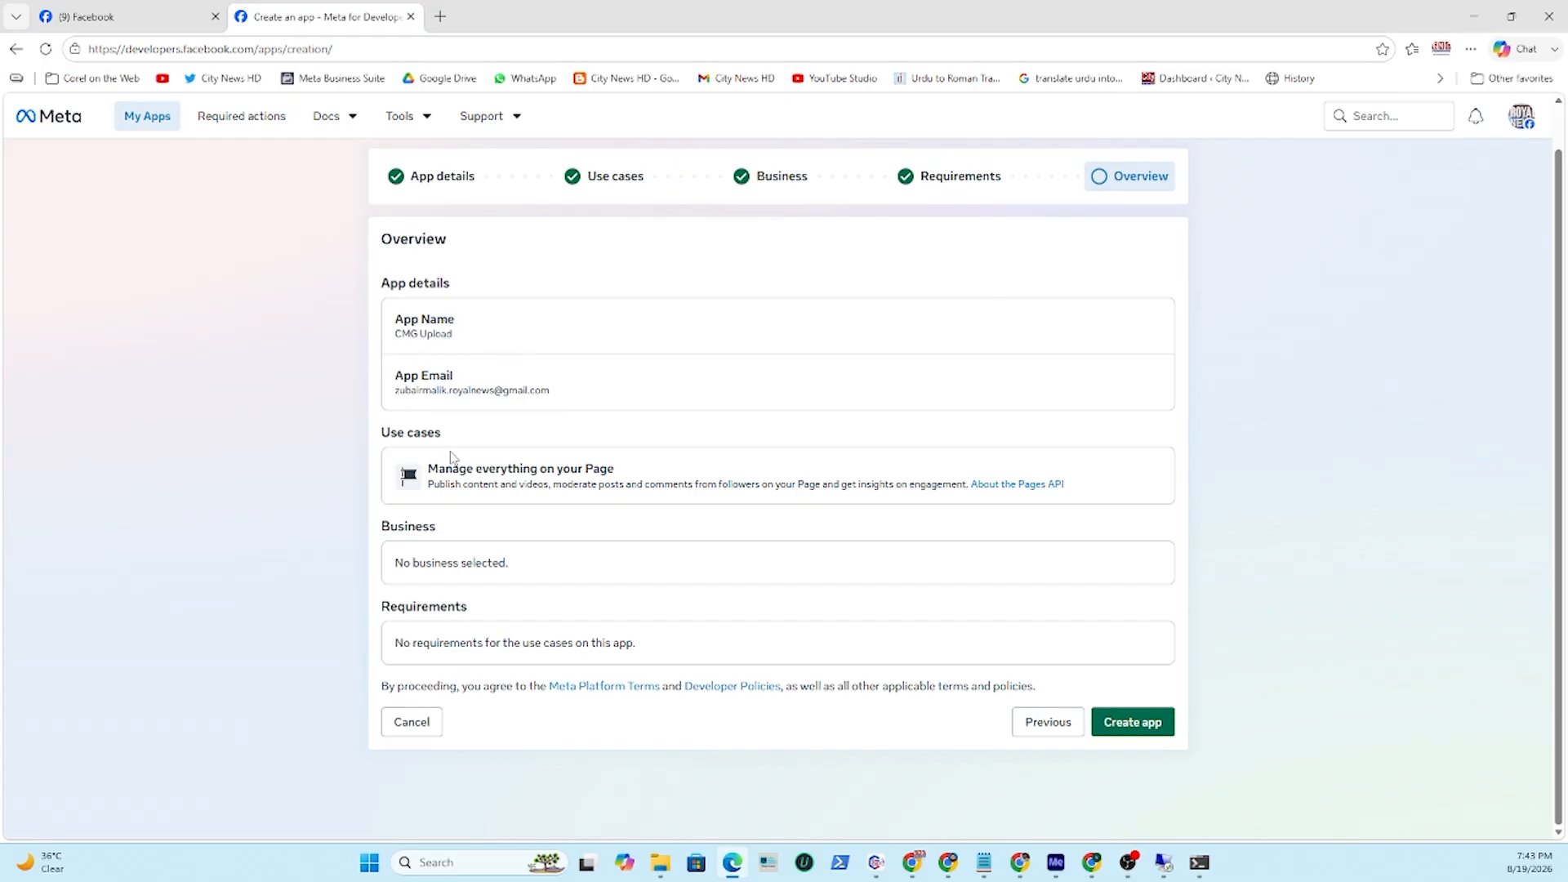
left_click(1131, 728)
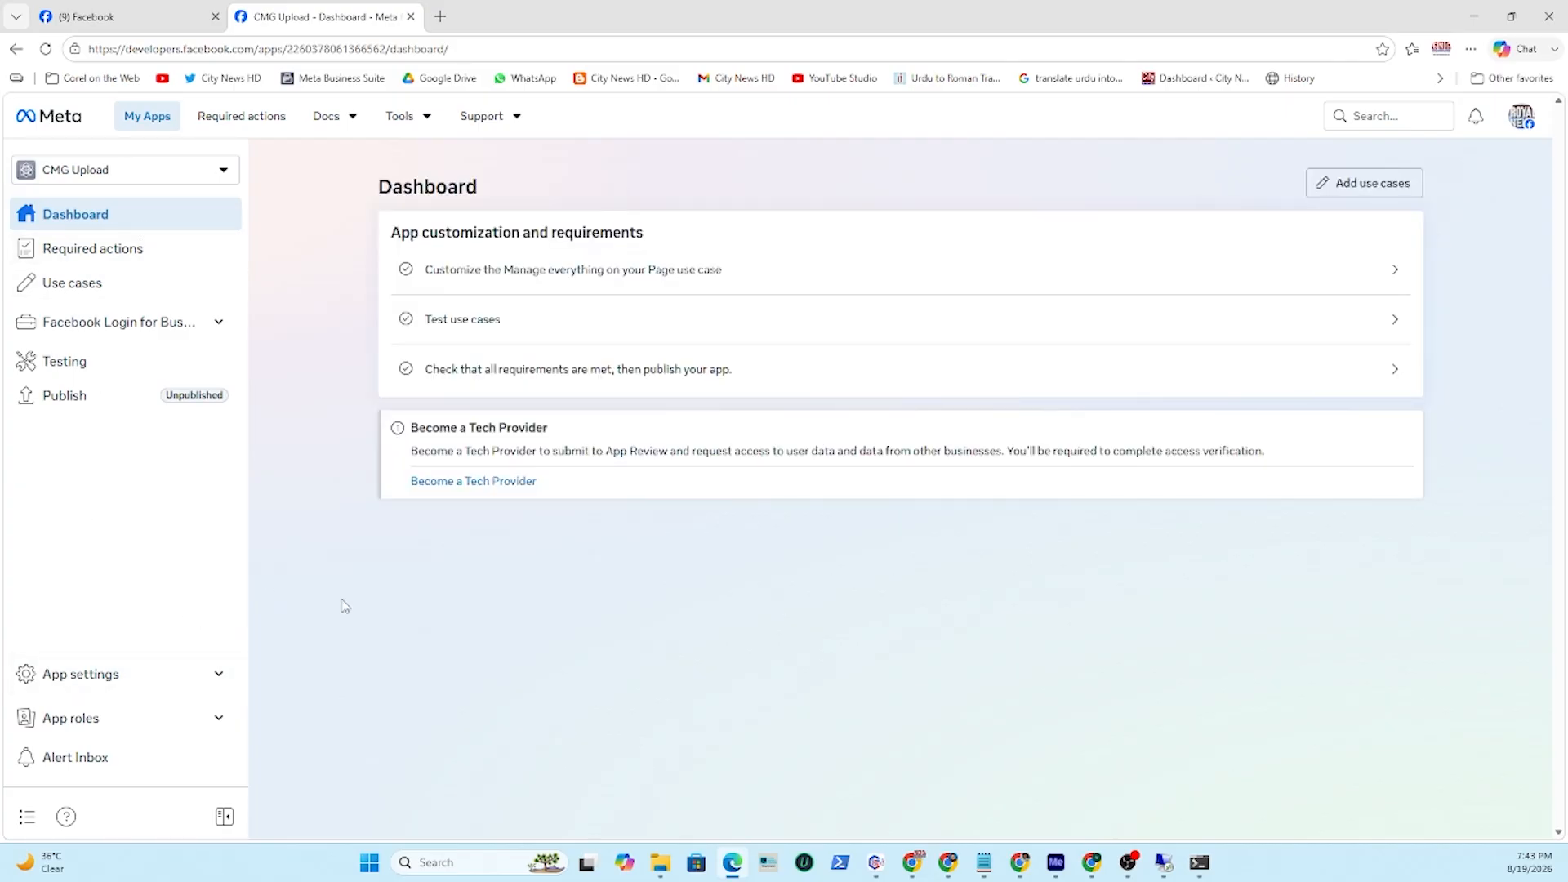
Open customization of the Manage everything on your Page use case and inspect the business_management permission's actions.
left_click(108, 286)
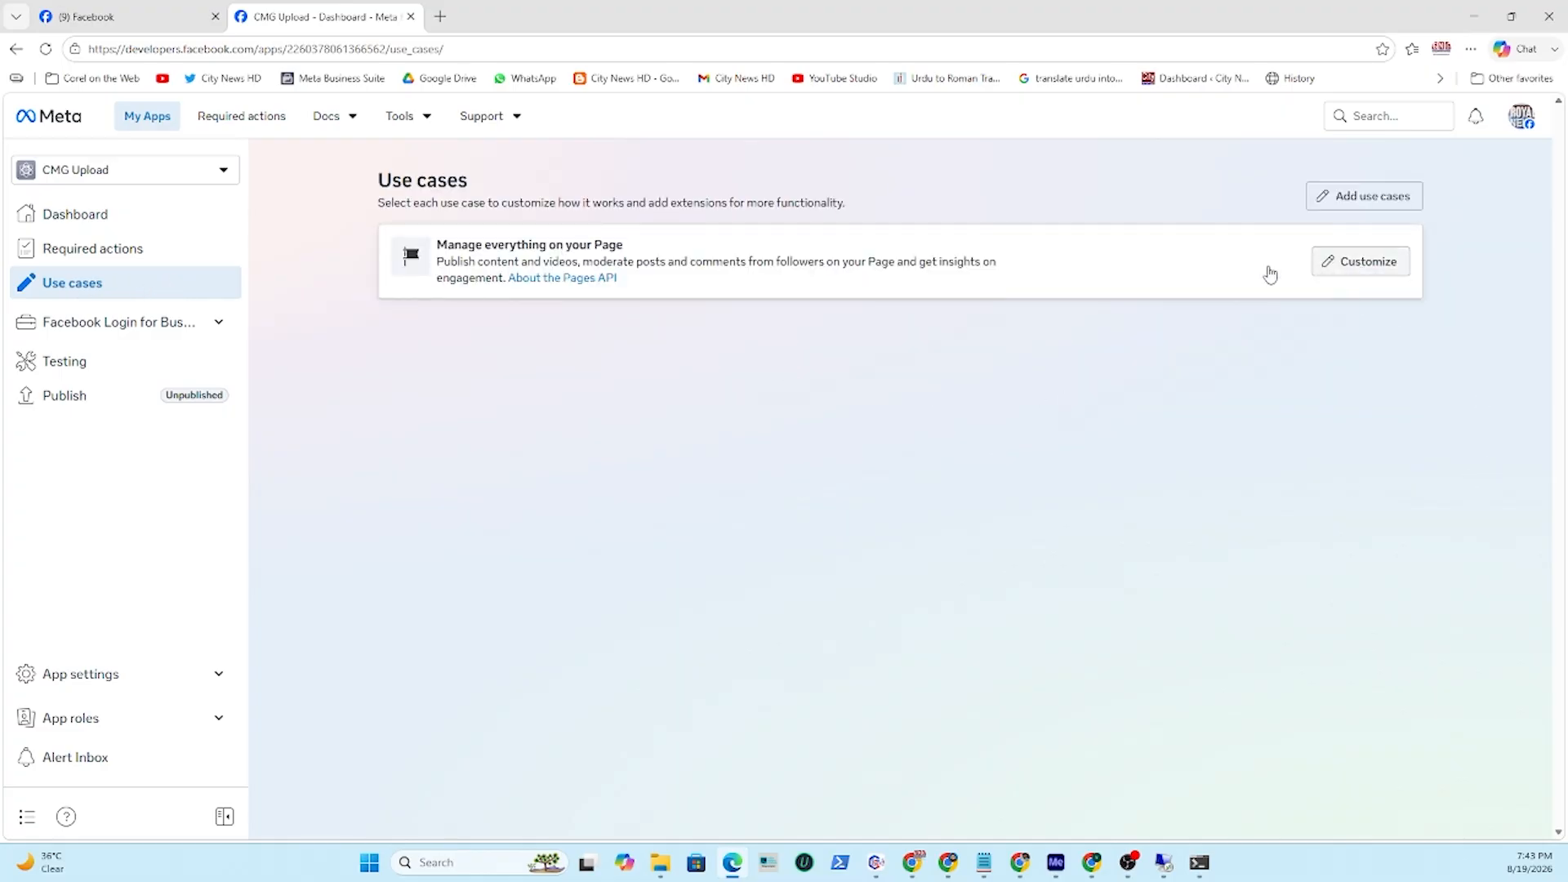
left_click(1363, 262)
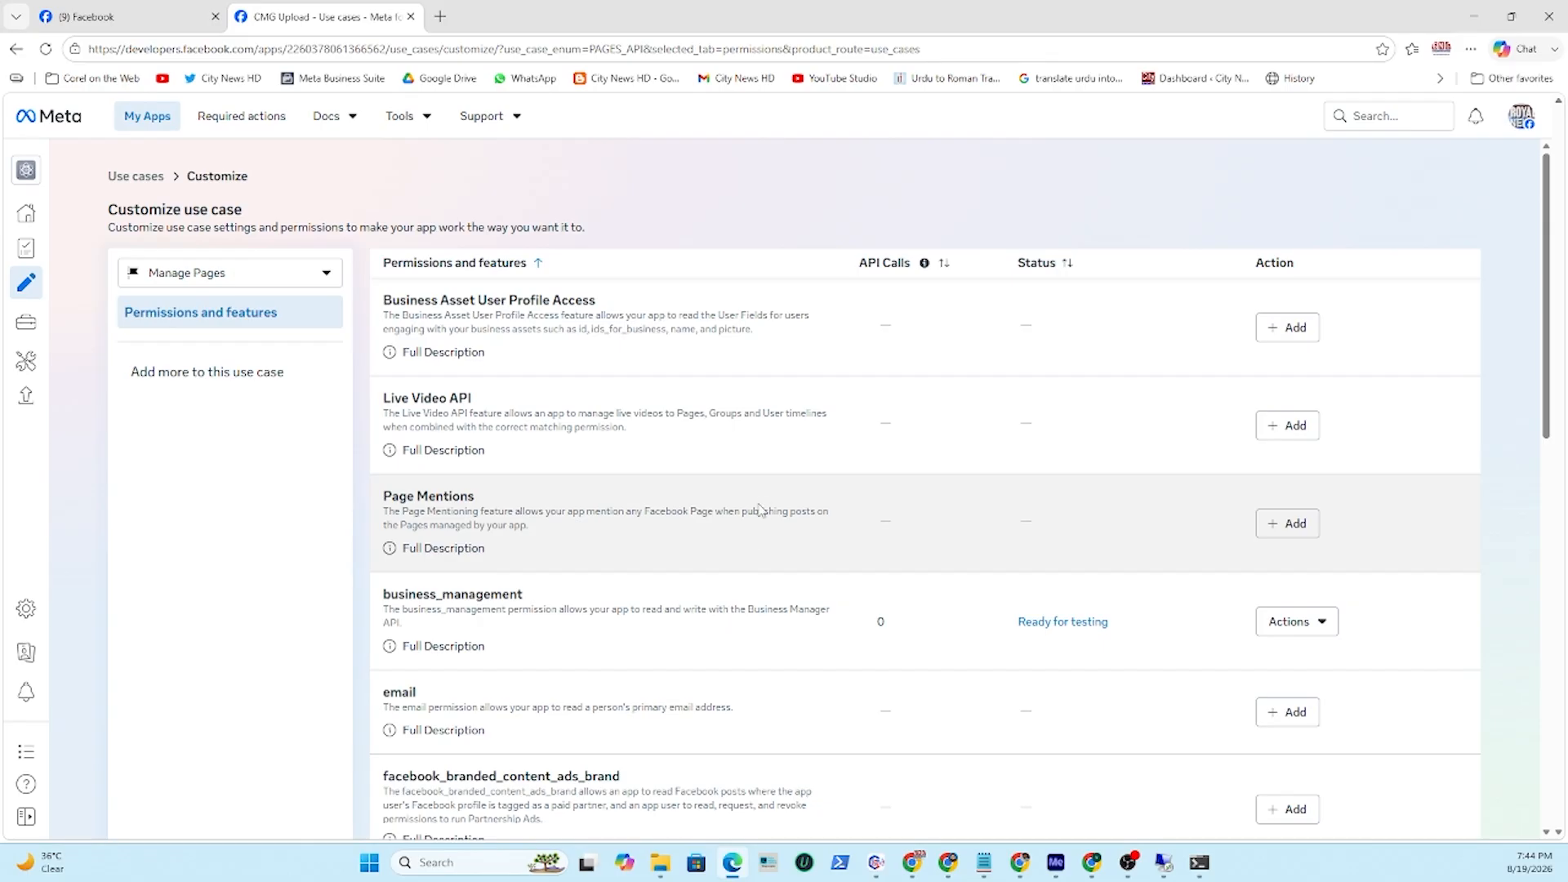
scroll(759, 510, "down", 2)
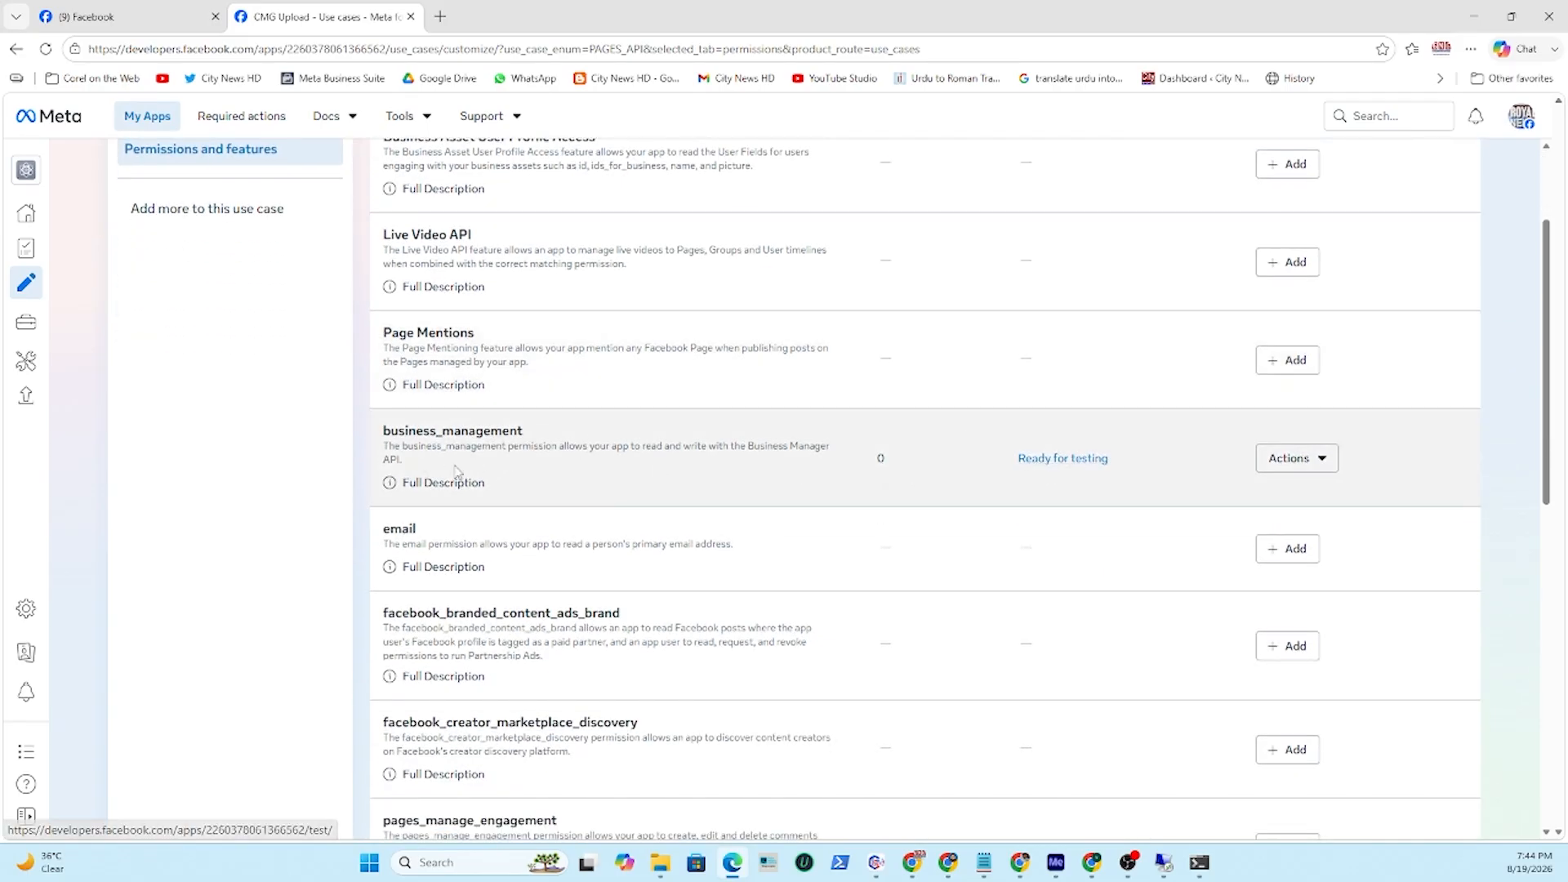
left_click(1325, 466)
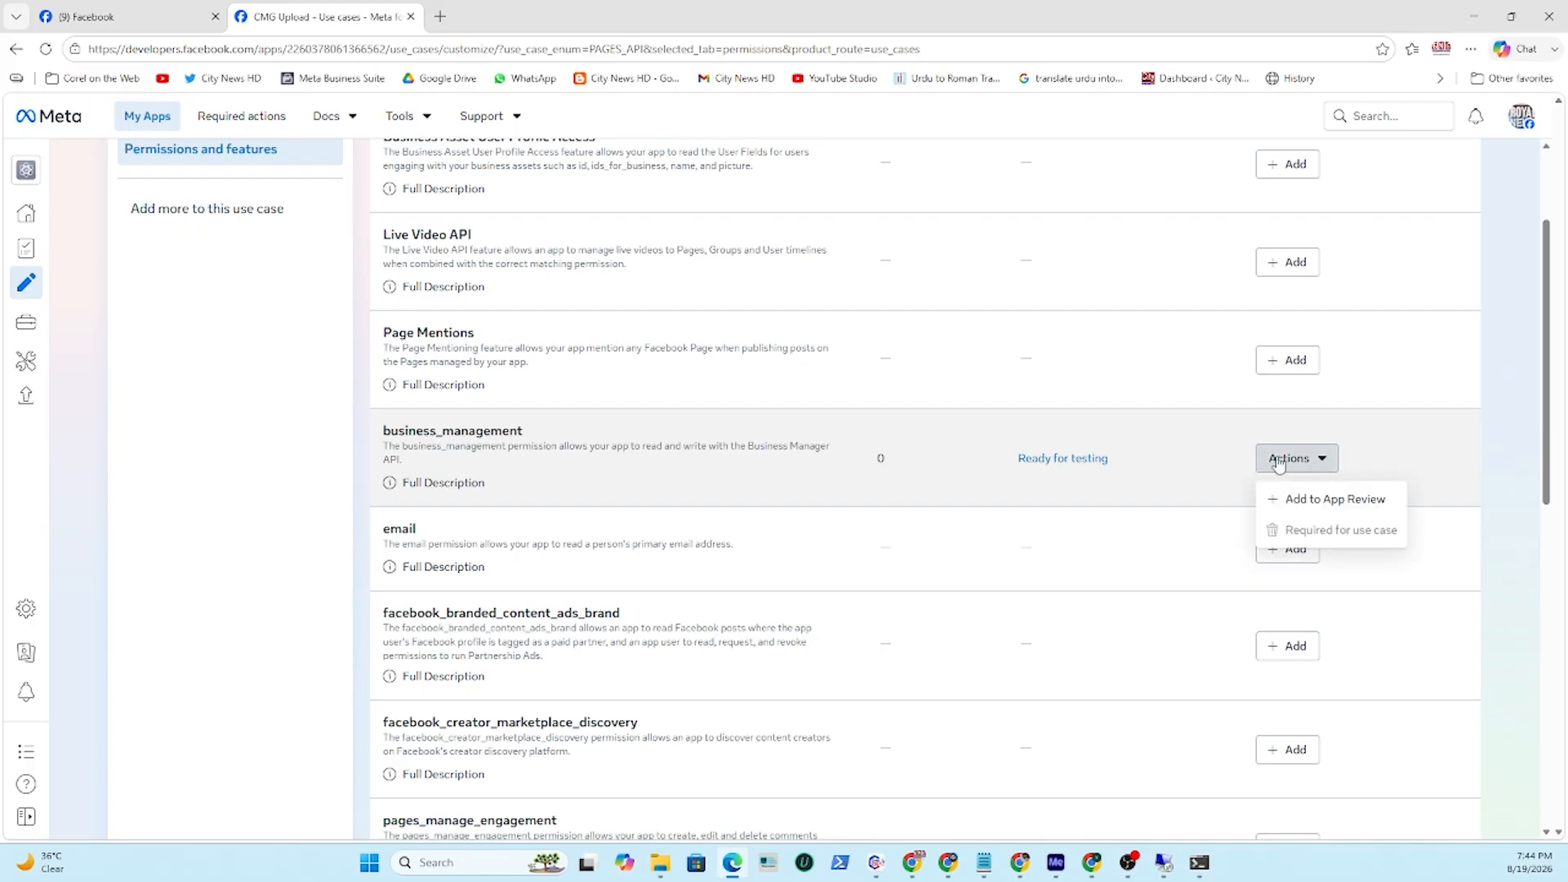
left_click(1483, 428)
Add the pages_manage_engagement, pages_manage_metadata, pages_manage_posts, pages_read_engagement, pages_read_user_content and read_insights permissions.
scroll(969, 438, "down", 2)
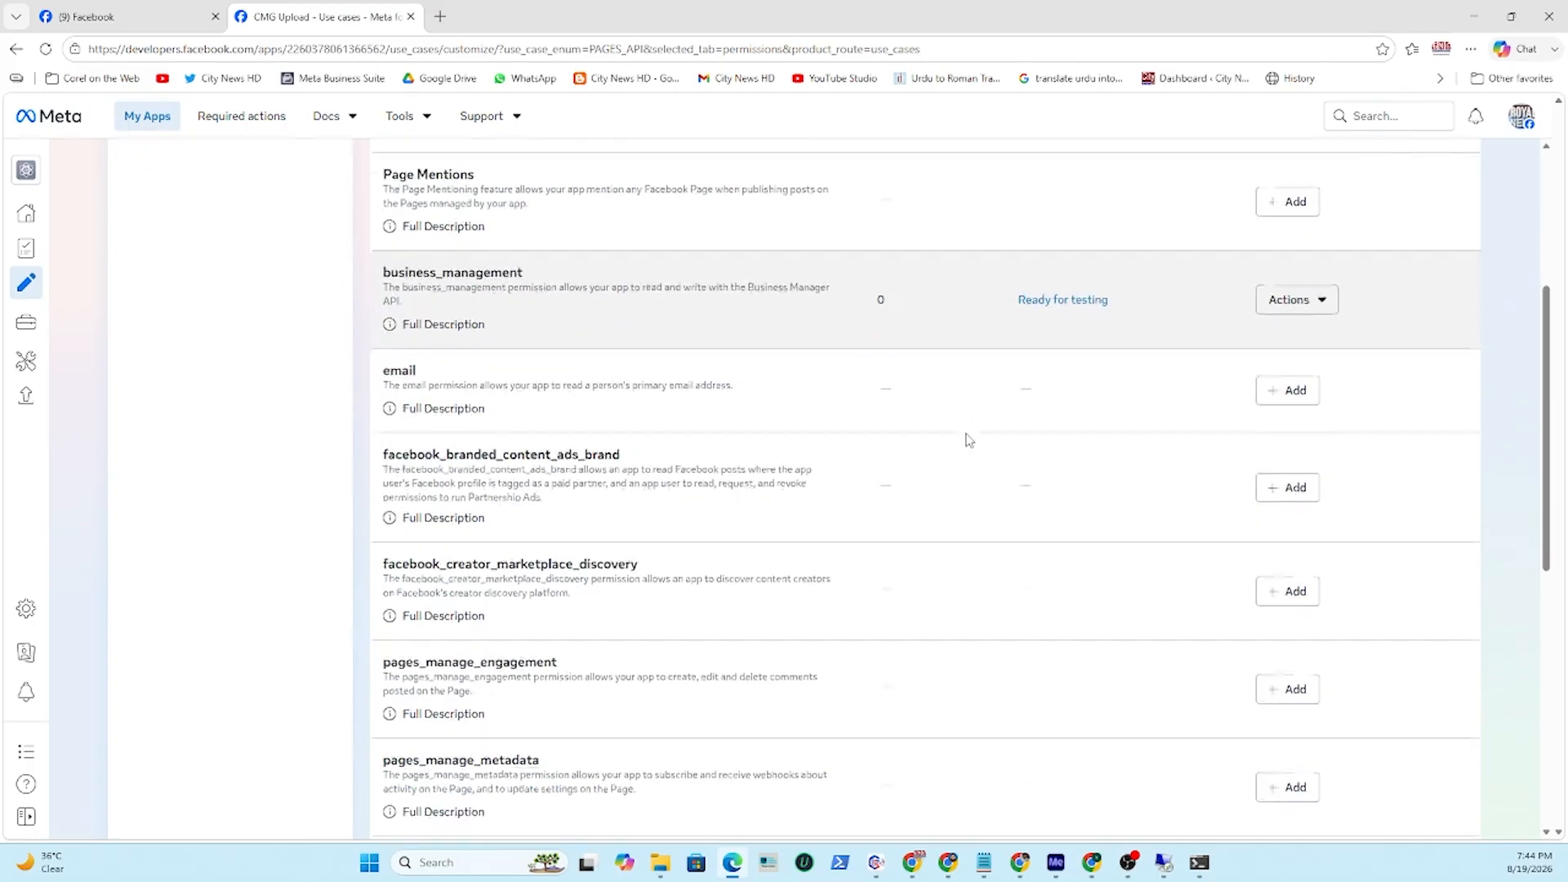
scroll(698, 482, "down", 2)
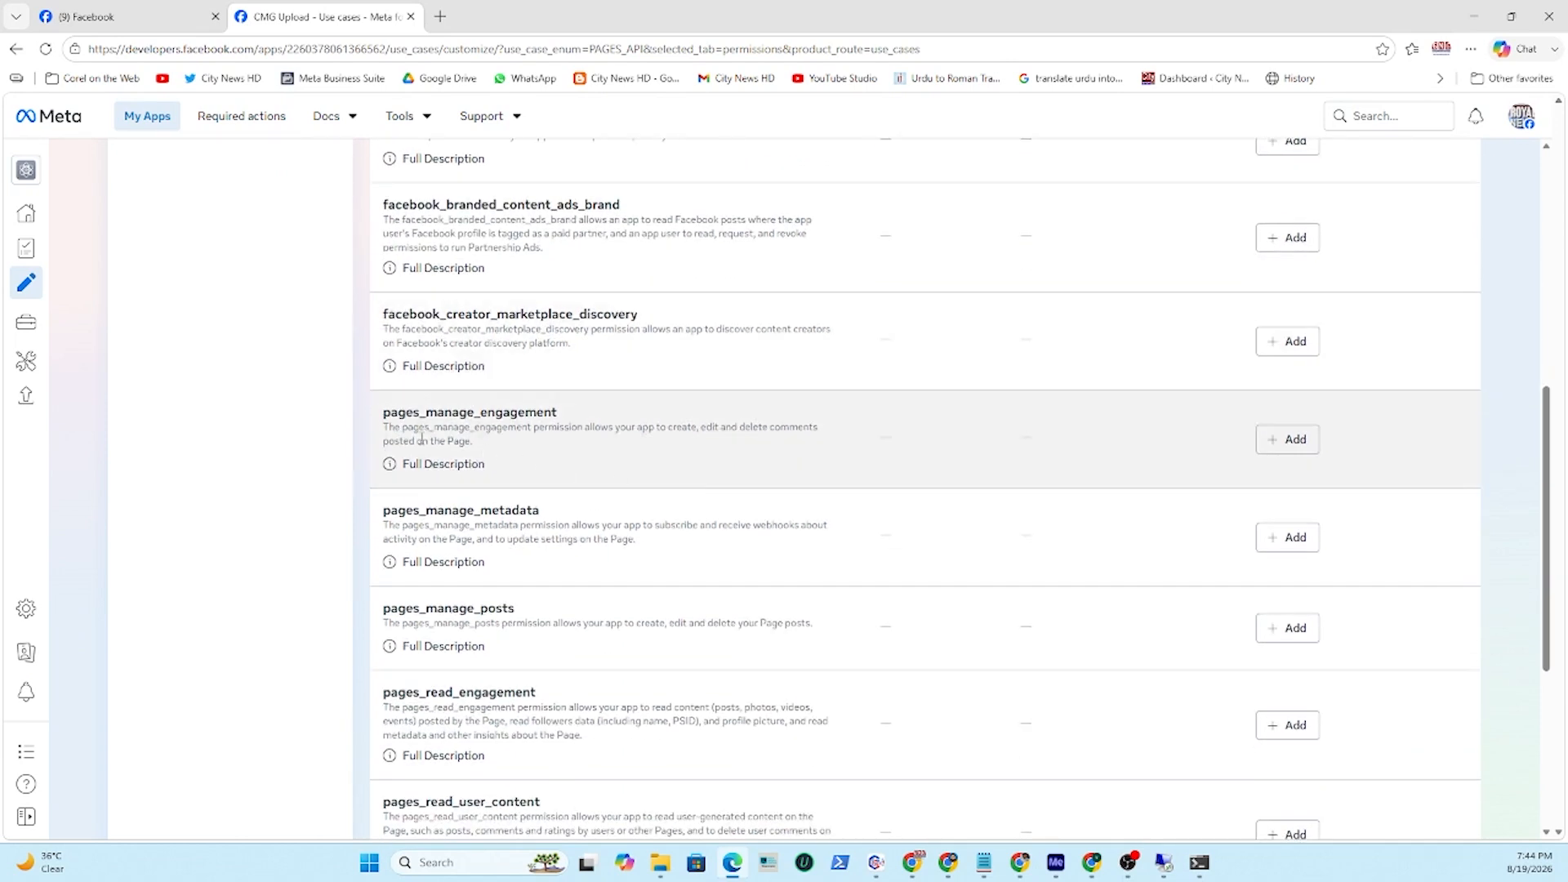
left_click(1289, 439)
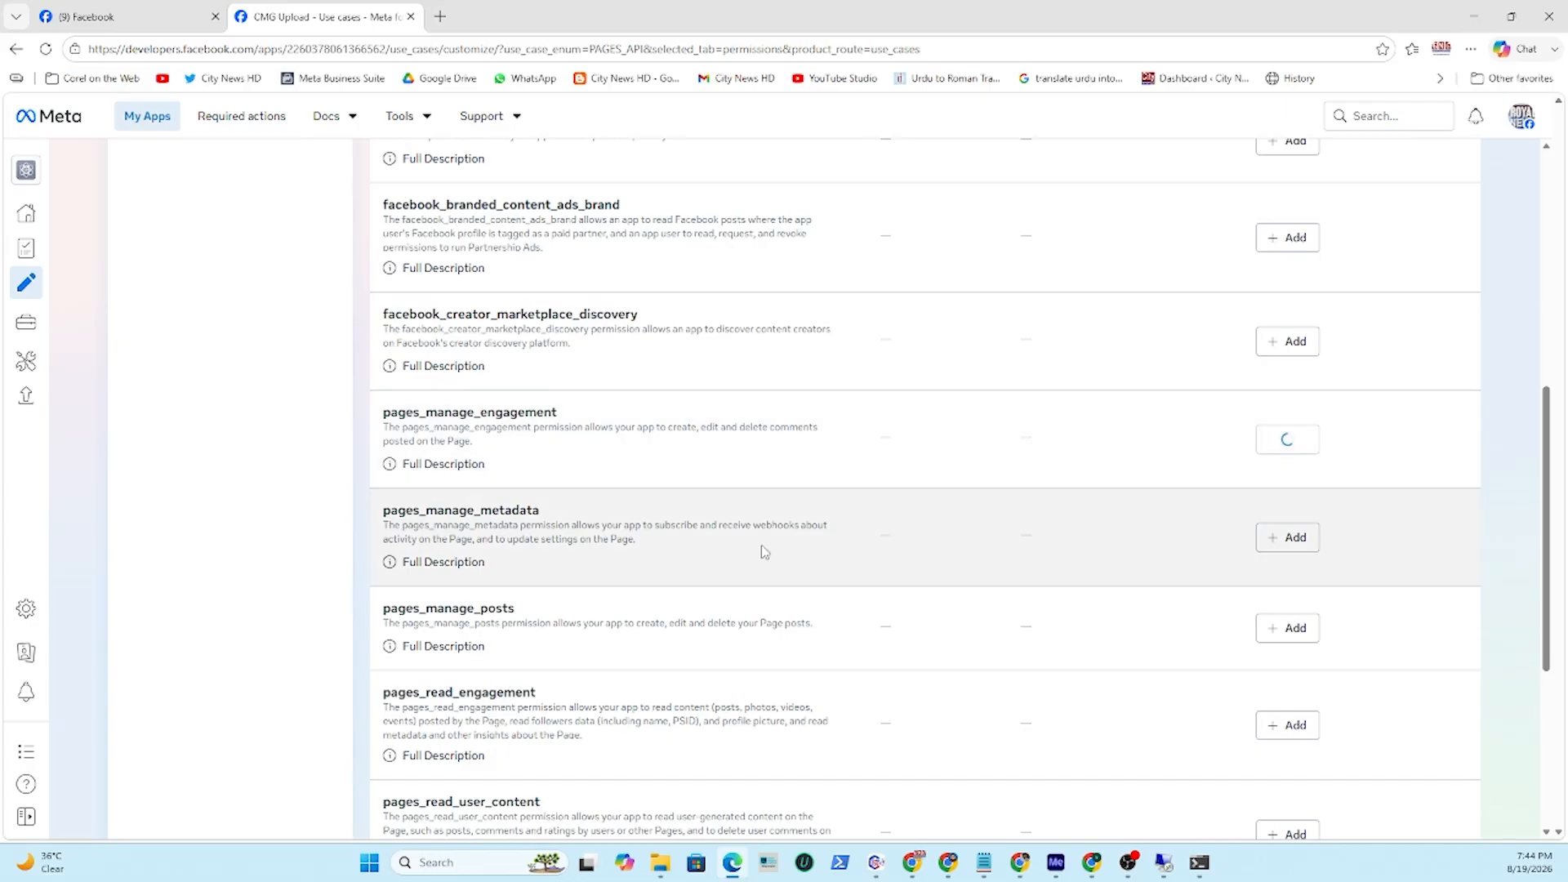
left_click(1288, 536)
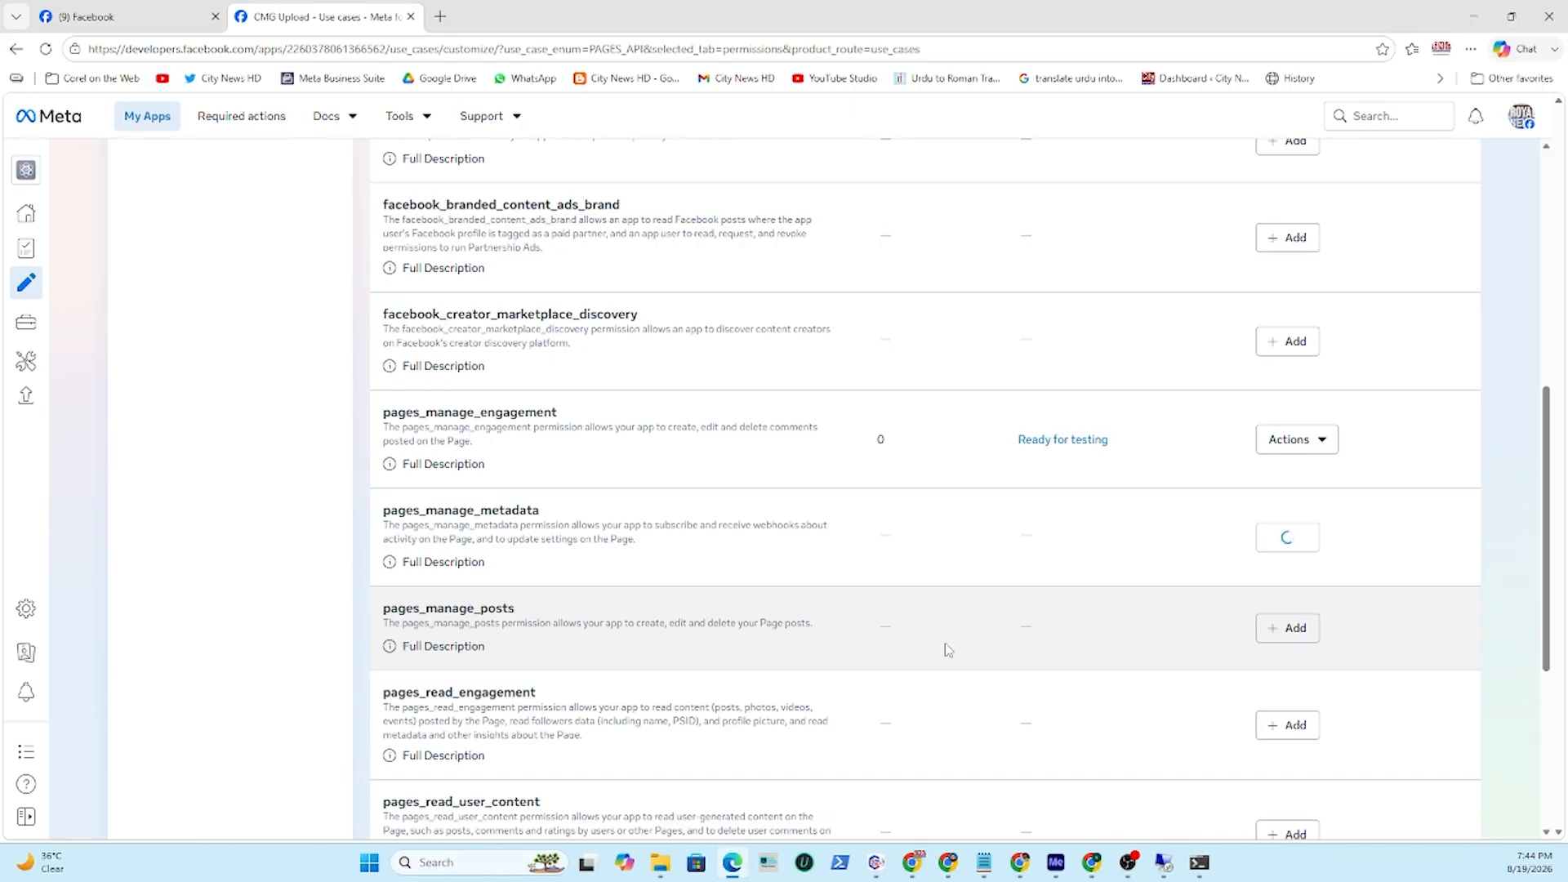
left_click(1288, 629)
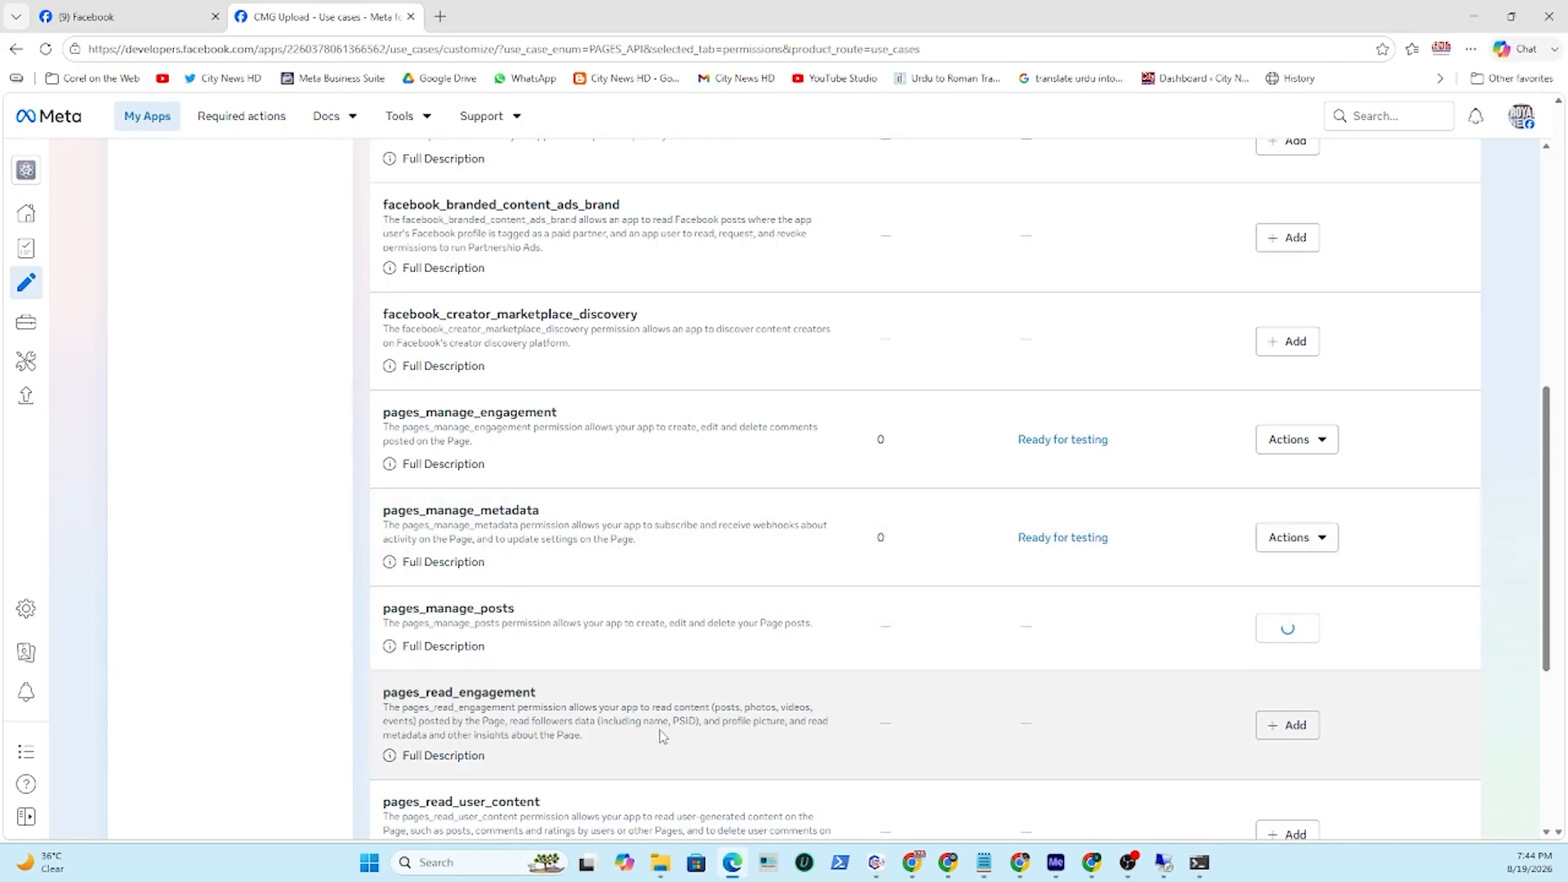
left_click(1290, 731)
scroll(964, 587, "down", 1)
scroll(964, 587, "down", 1)
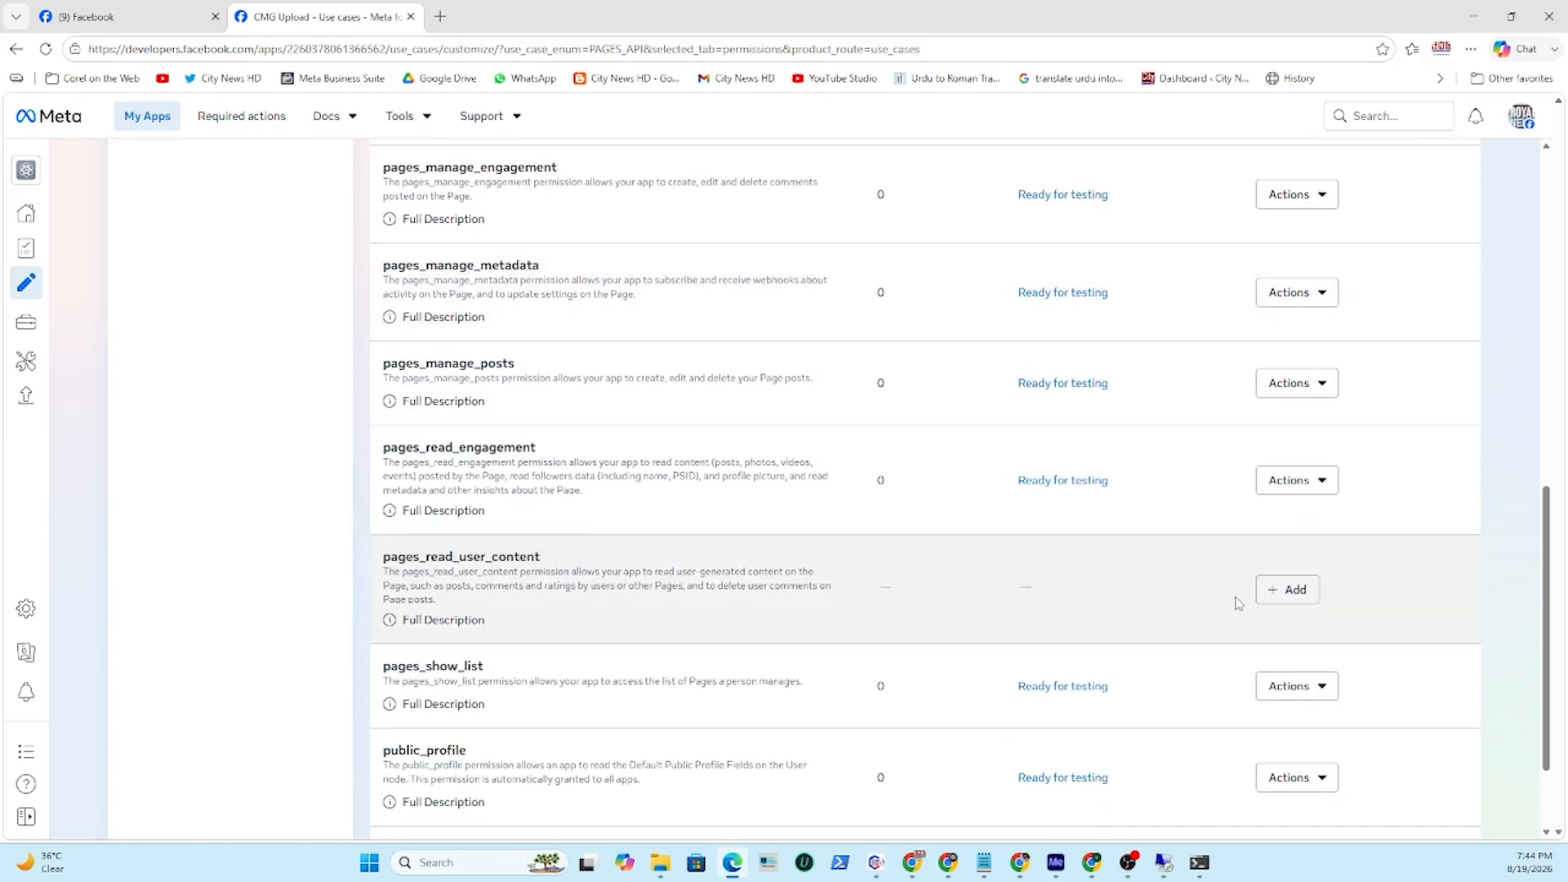
left_click(1286, 589)
scroll(939, 546, "down", 1)
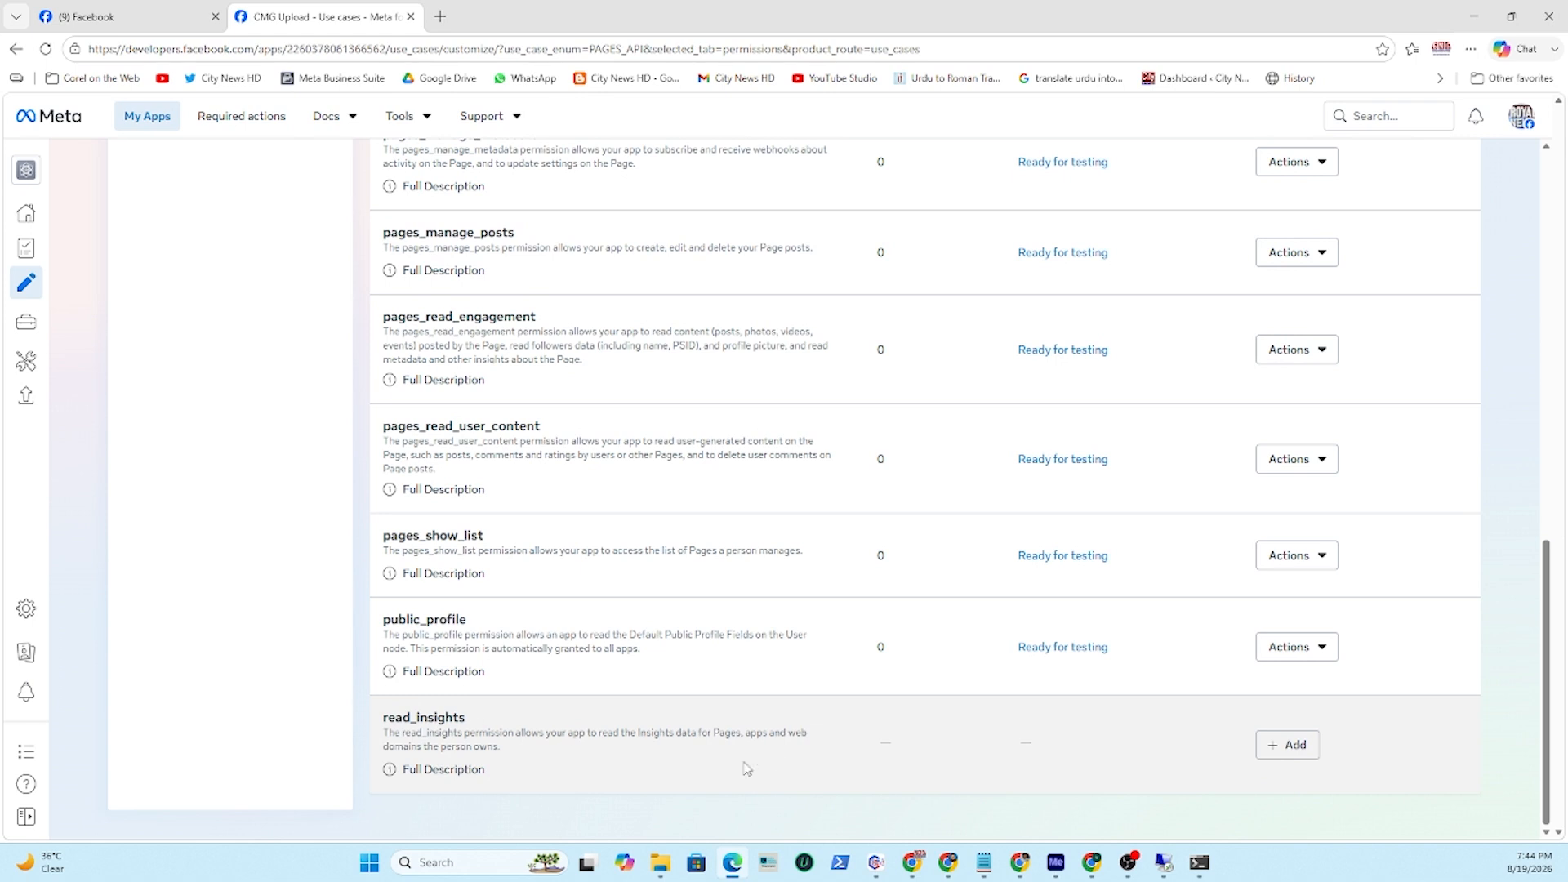
left_click(1282, 746)
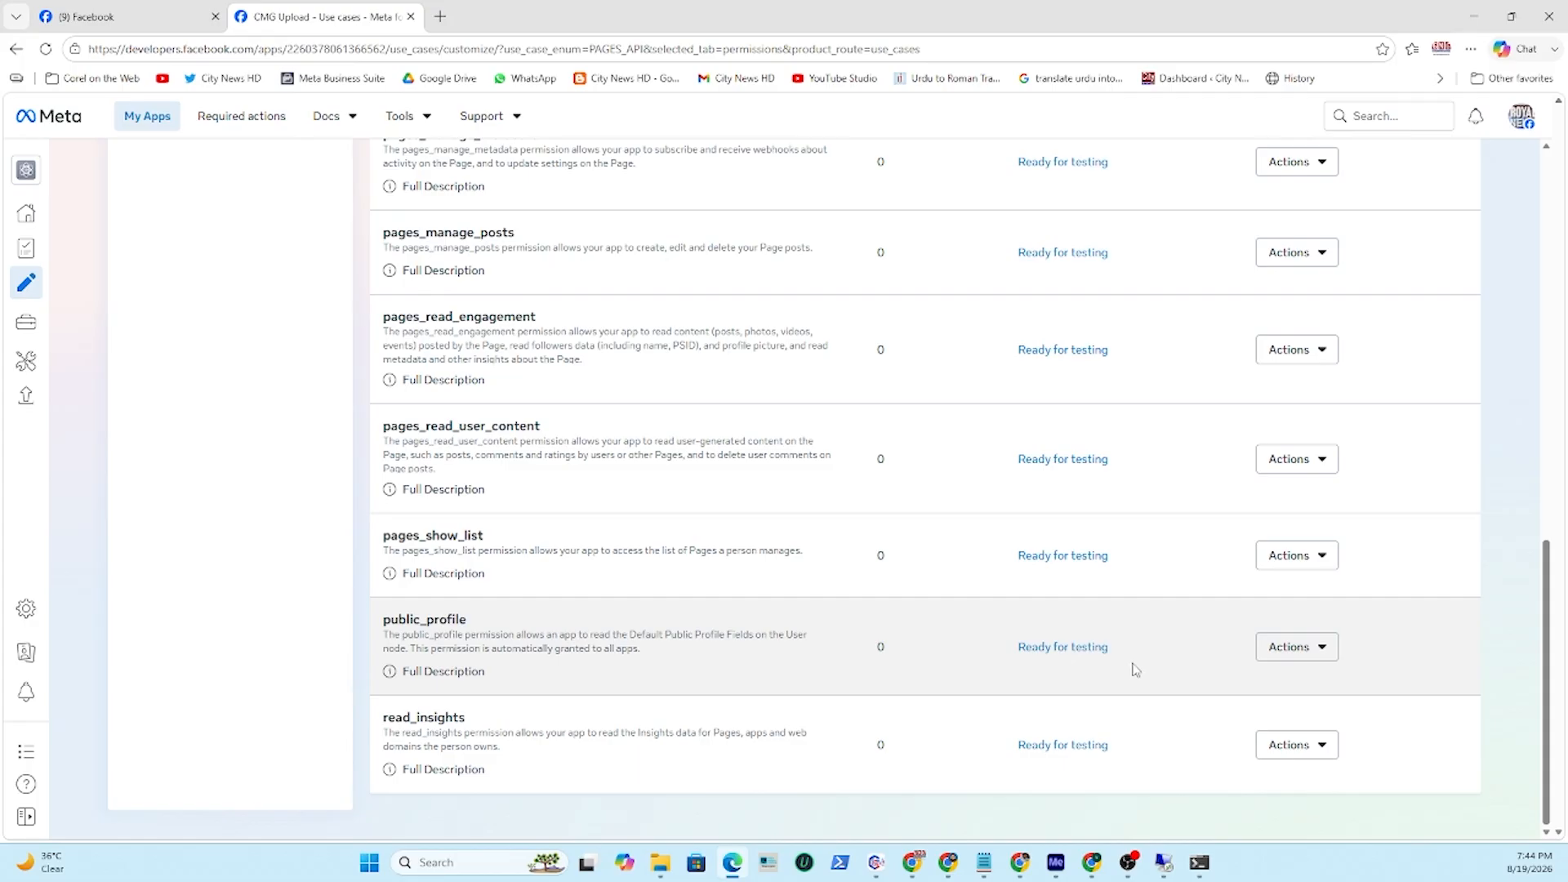
Return to the top of the permissions list and expand the app's navigation sidebar.
scroll(1136, 669, "up", 15)
scroll(1136, 674, "down", 5)
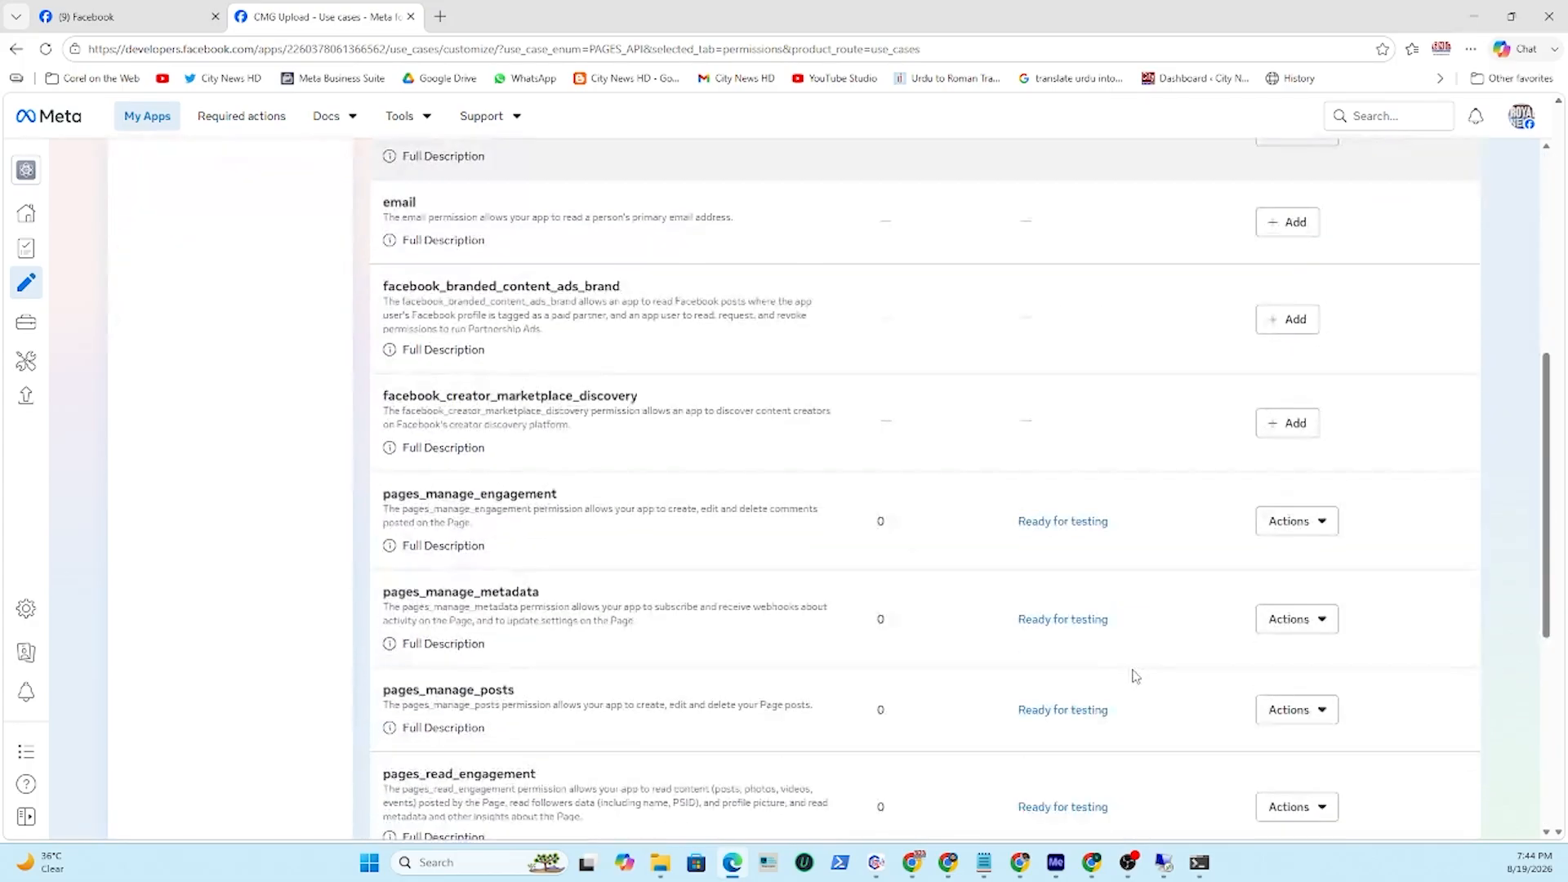
scroll(1134, 675, "down", 5)
scroll(1135, 666, "up", 10)
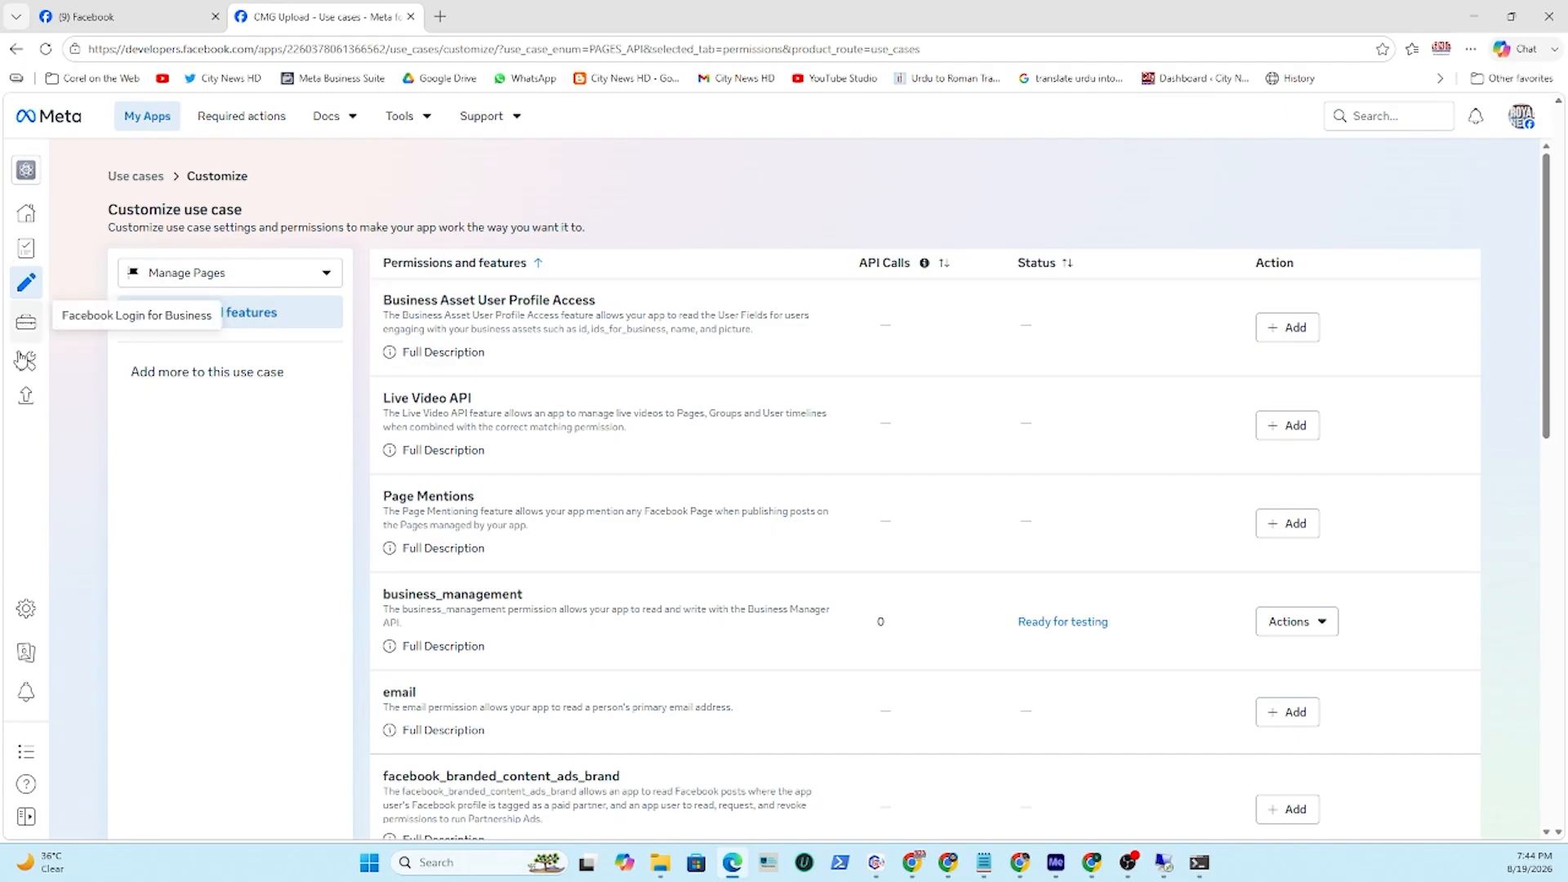
left_click(26, 817)
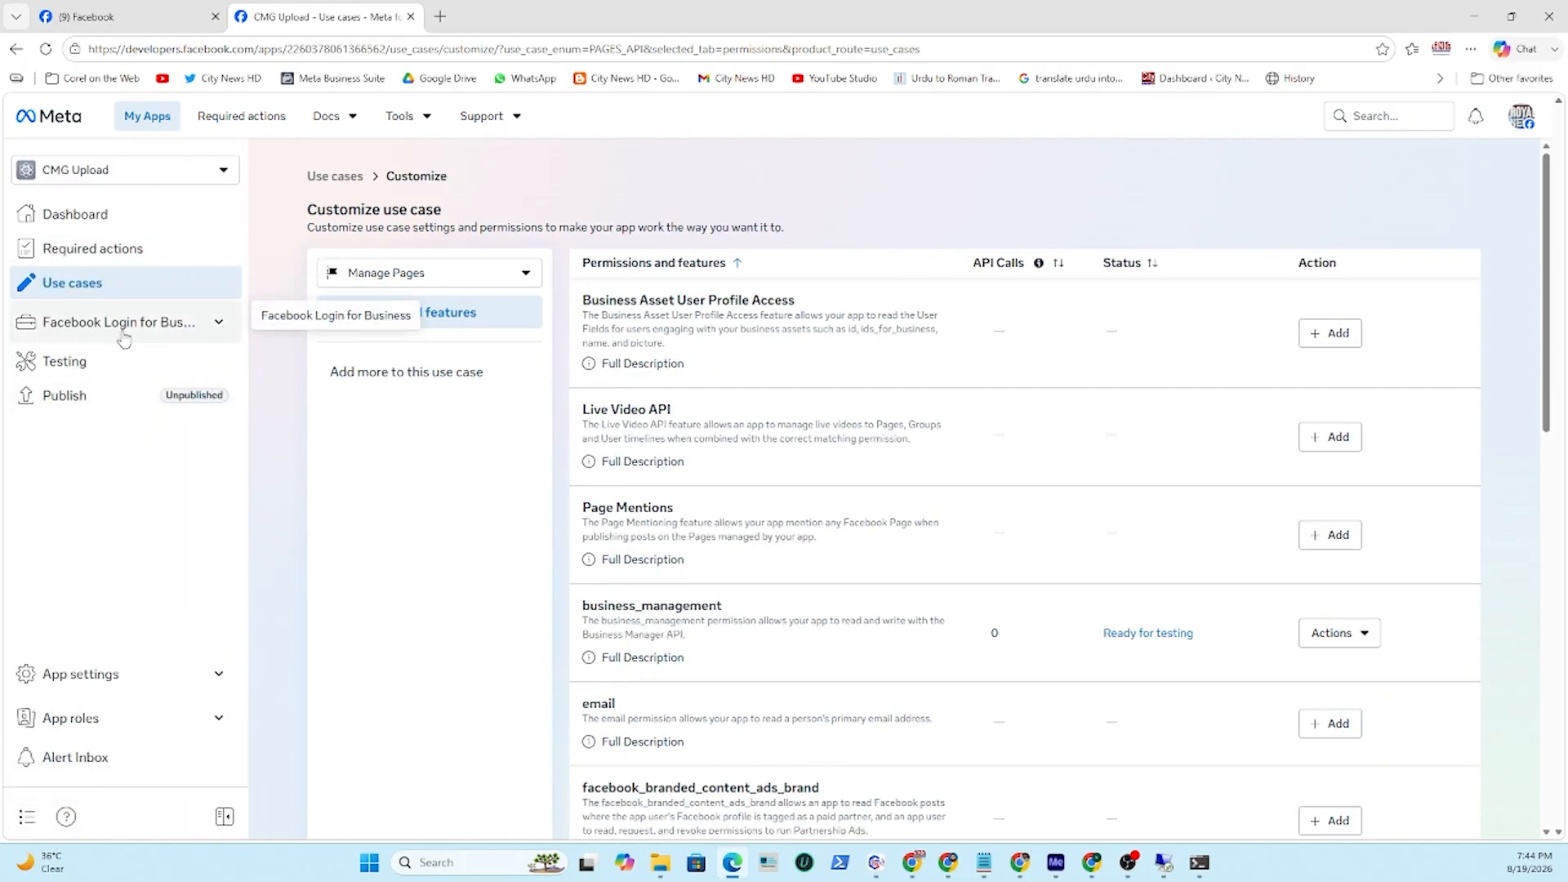
left_click(190, 326)
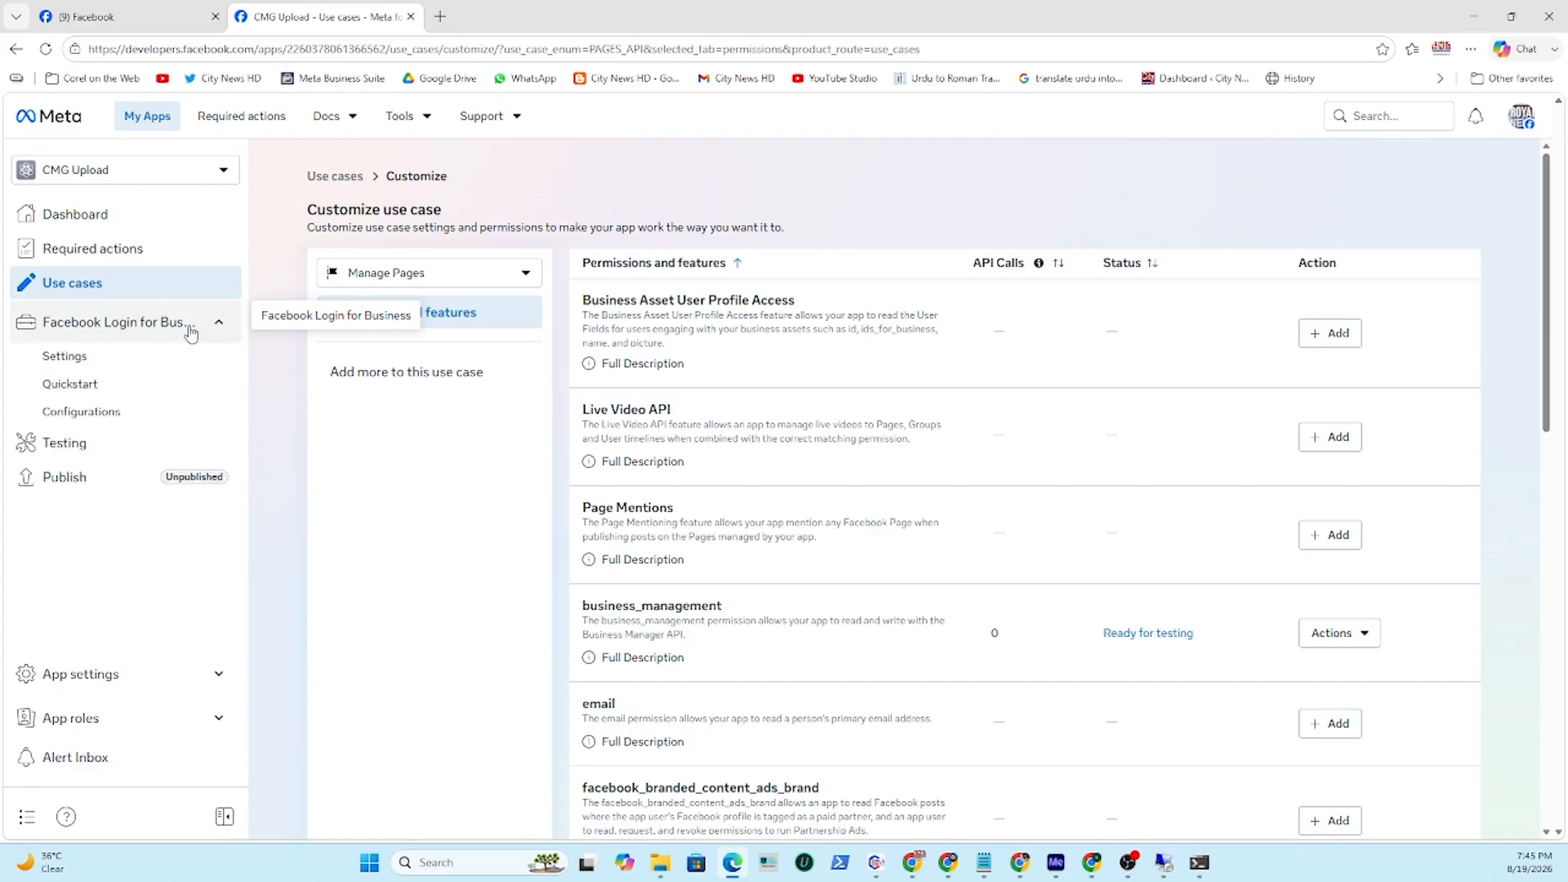
left_click(72, 361)
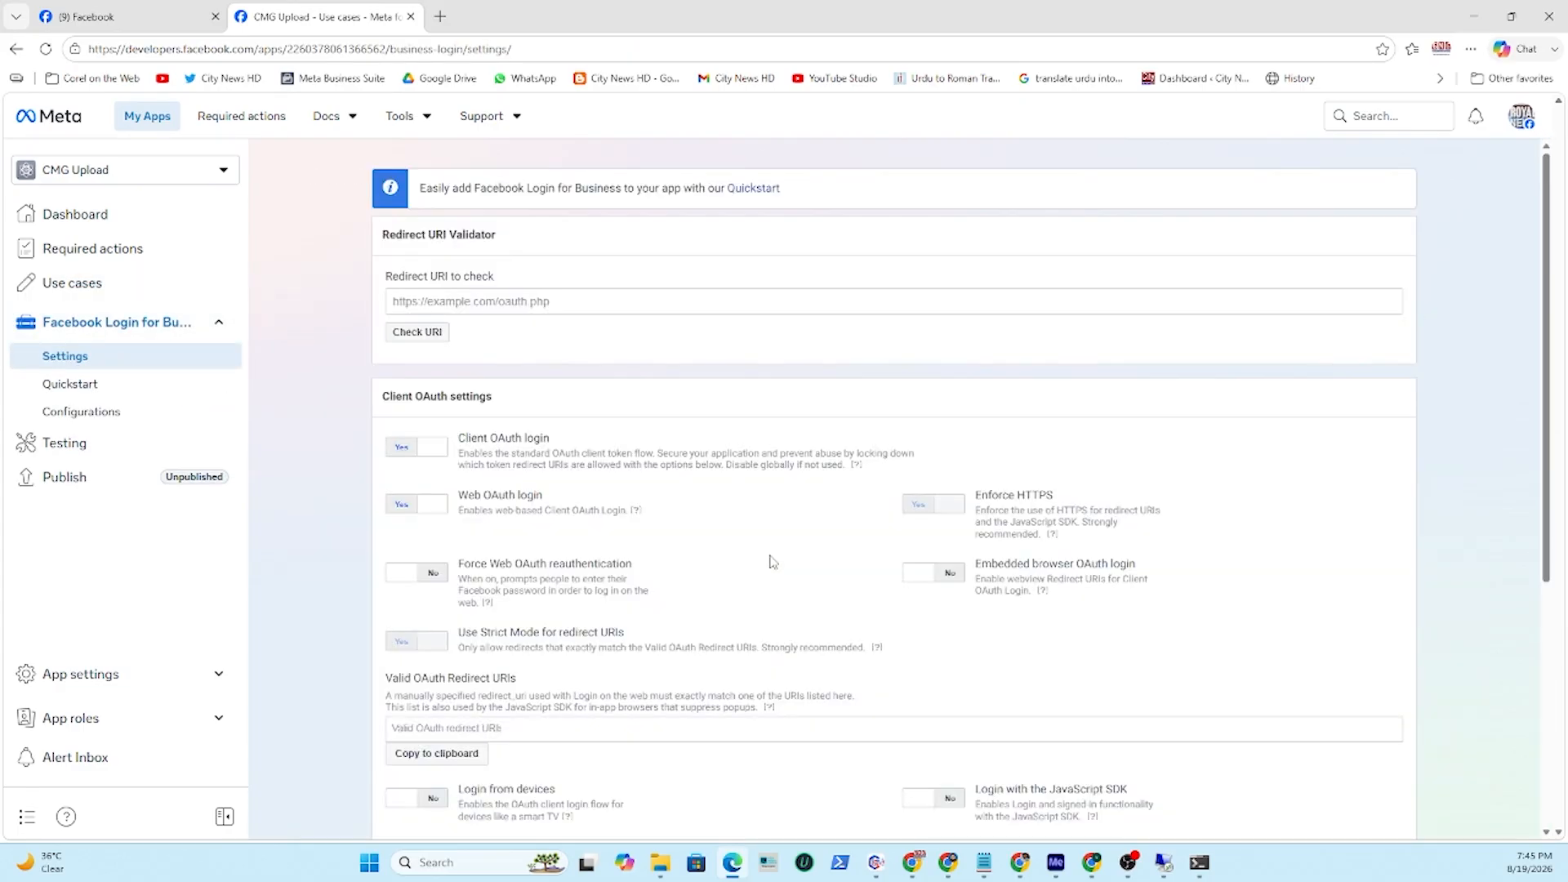
scroll(773, 562, "down", 2)
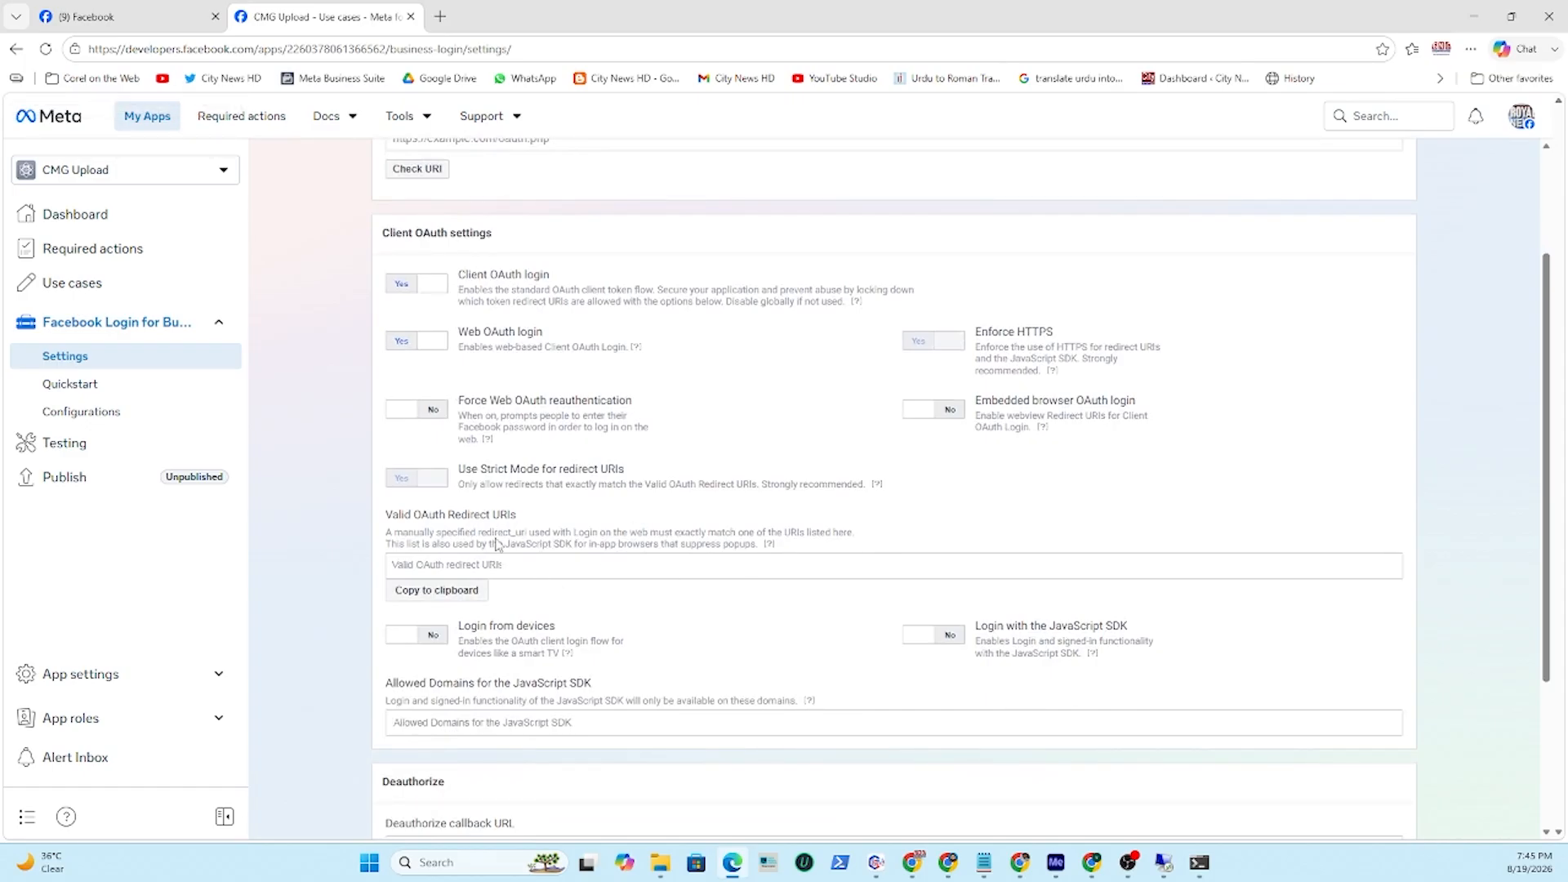
left_click(964, 847)
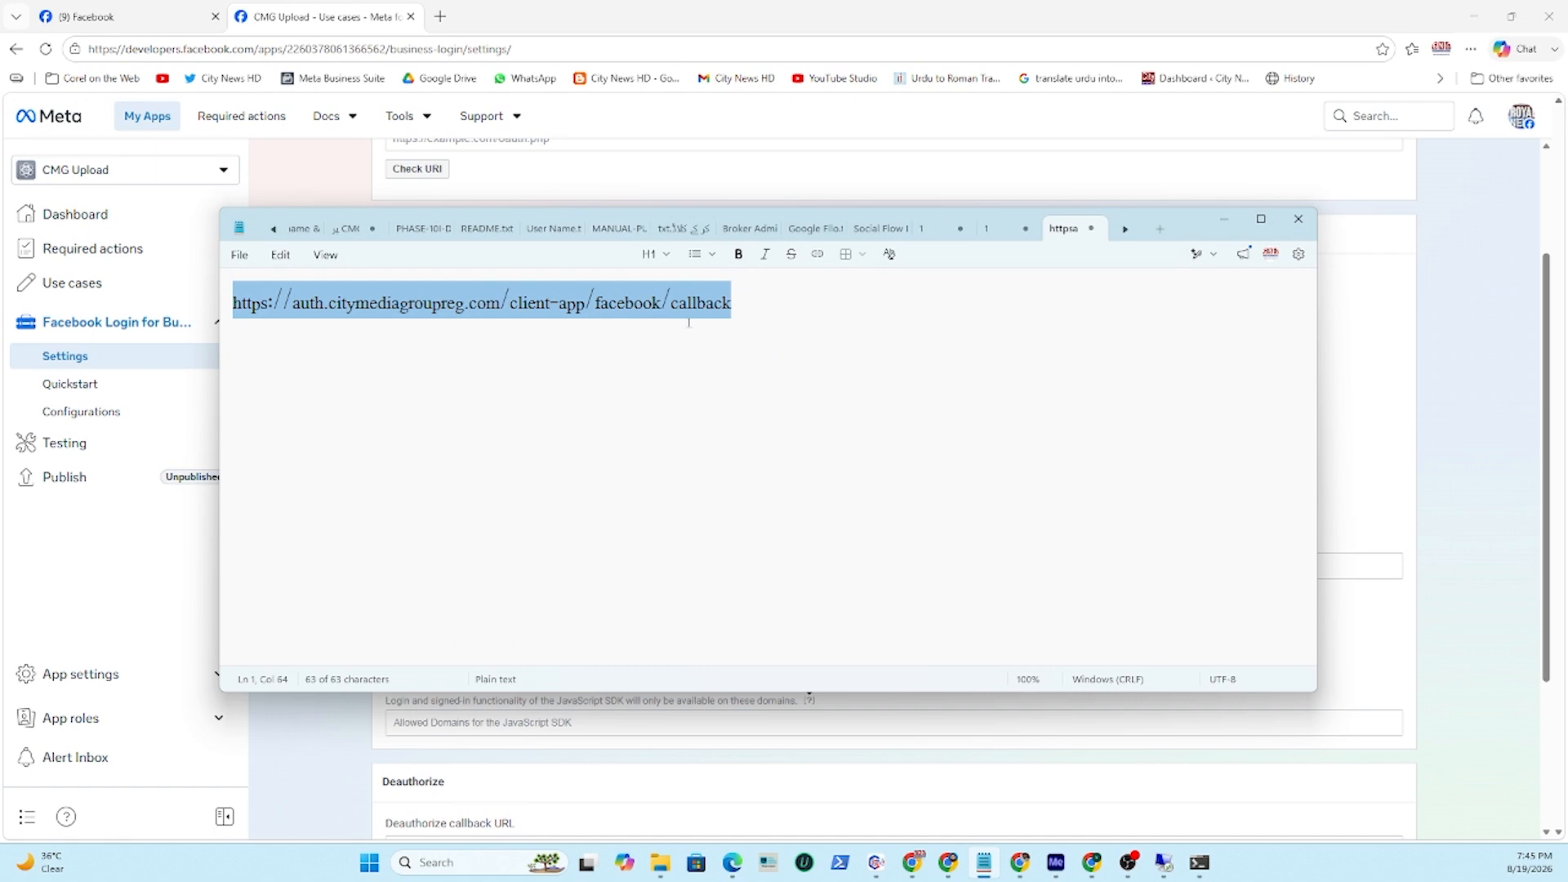
left_click(876, 862)
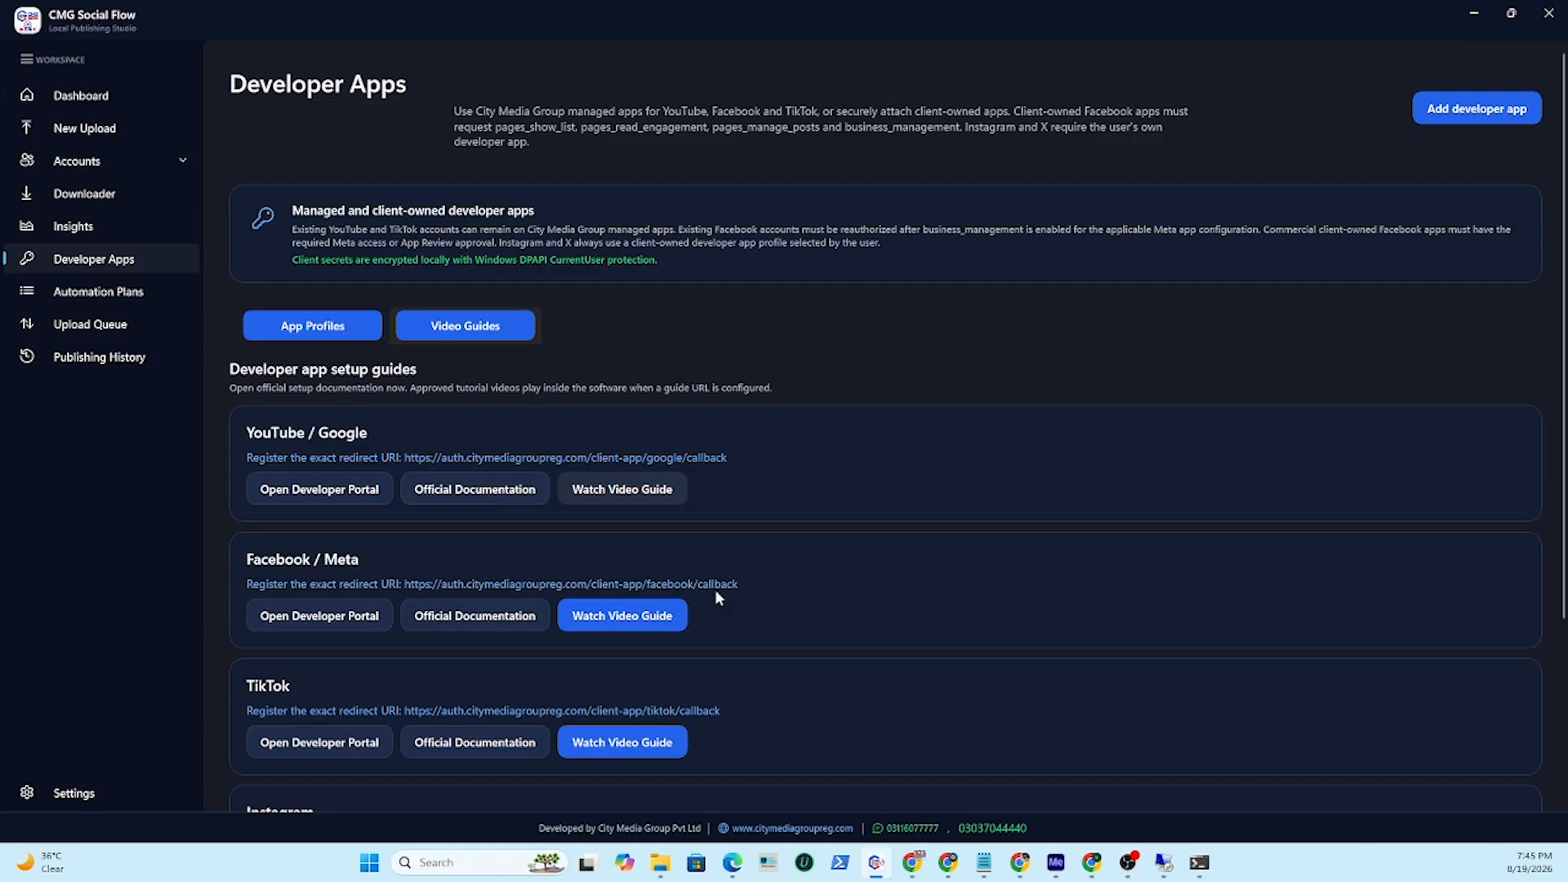
left_click(984, 862)
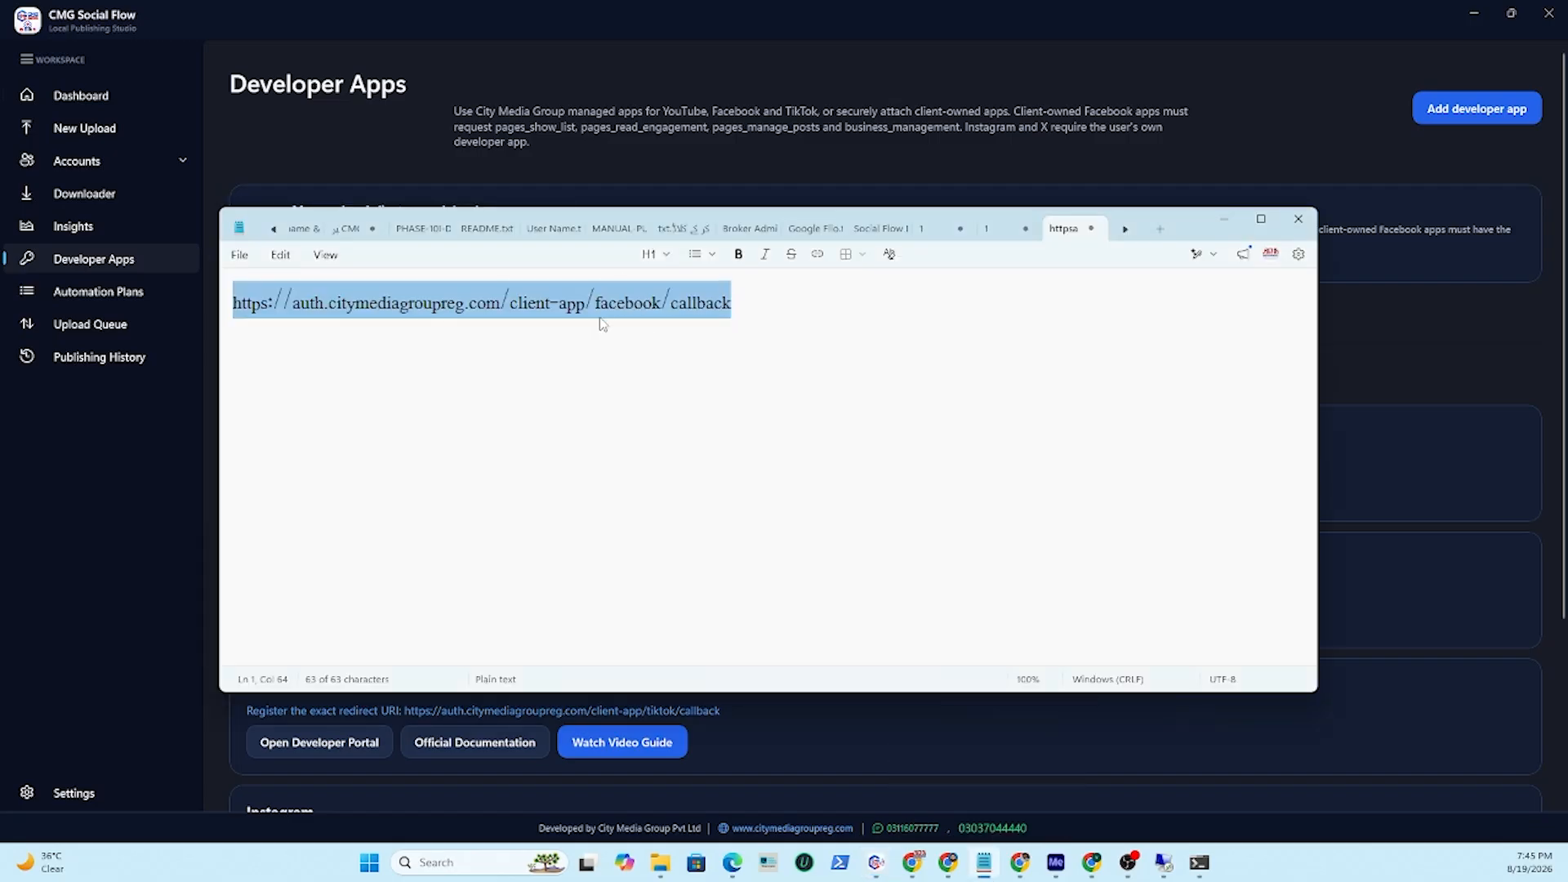
right_click(609, 299)
left_click(650, 361)
Paste the callback URL into Valid OAuth Redirect URIs and save the changes.
left_click(734, 868)
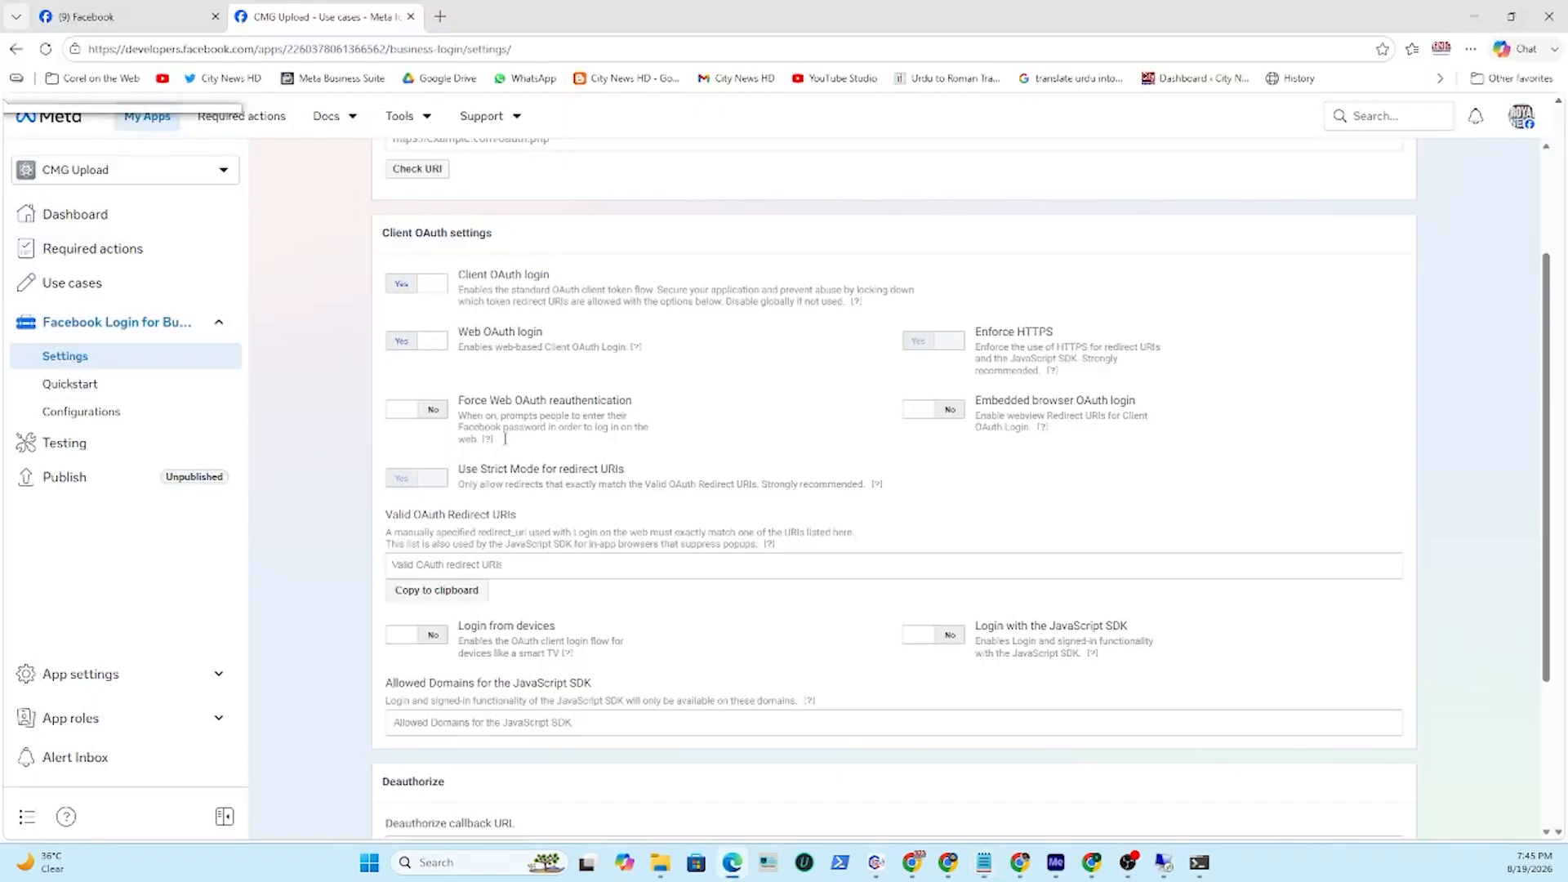
right_click(502, 565)
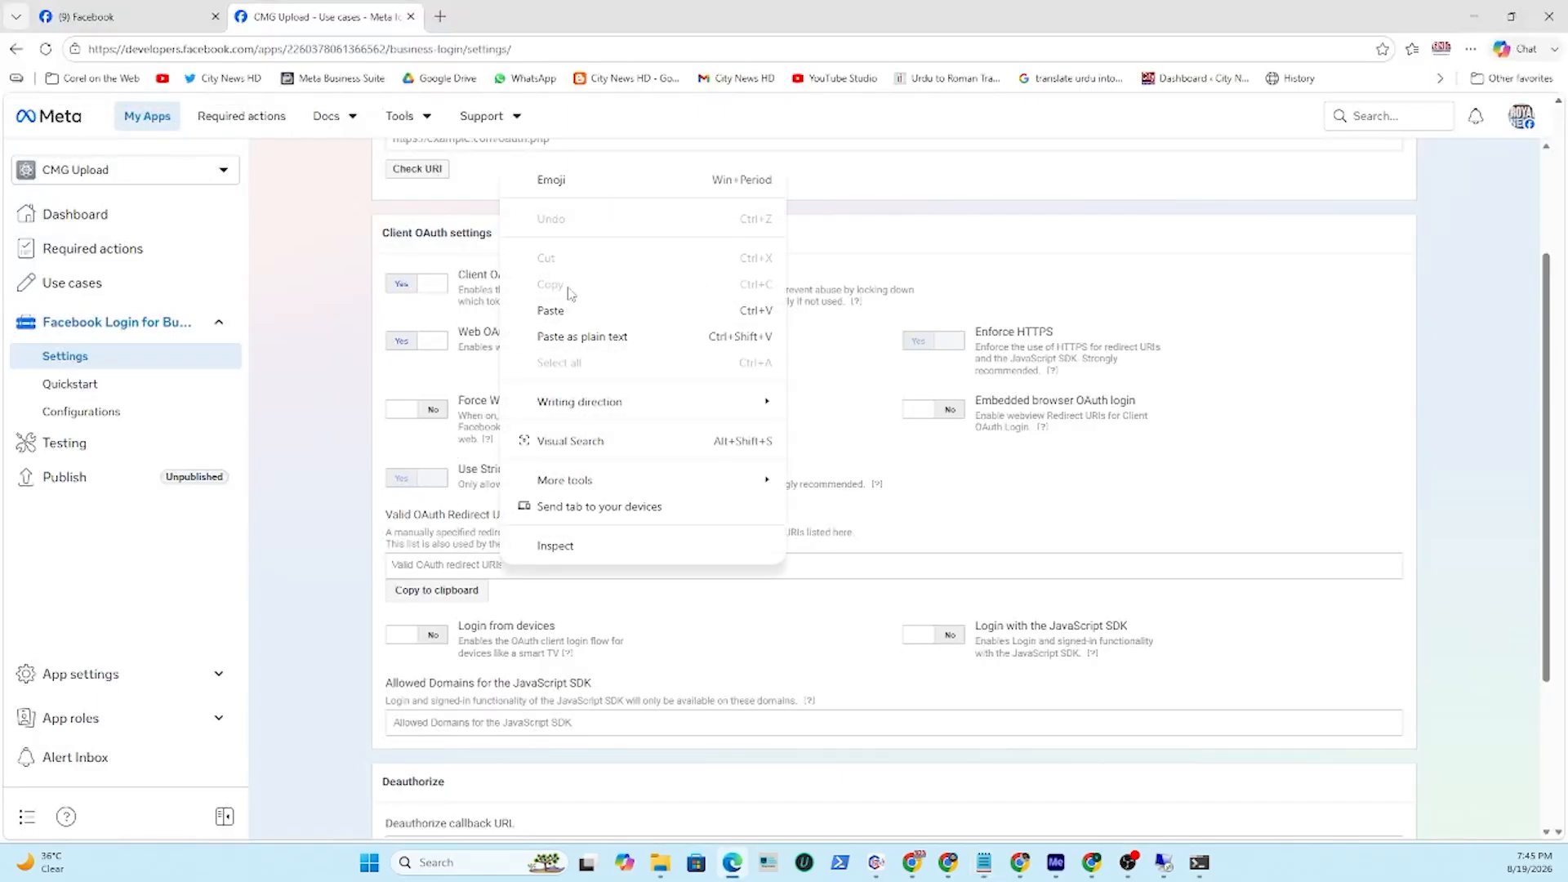
left_click(561, 310)
left_click(483, 592)
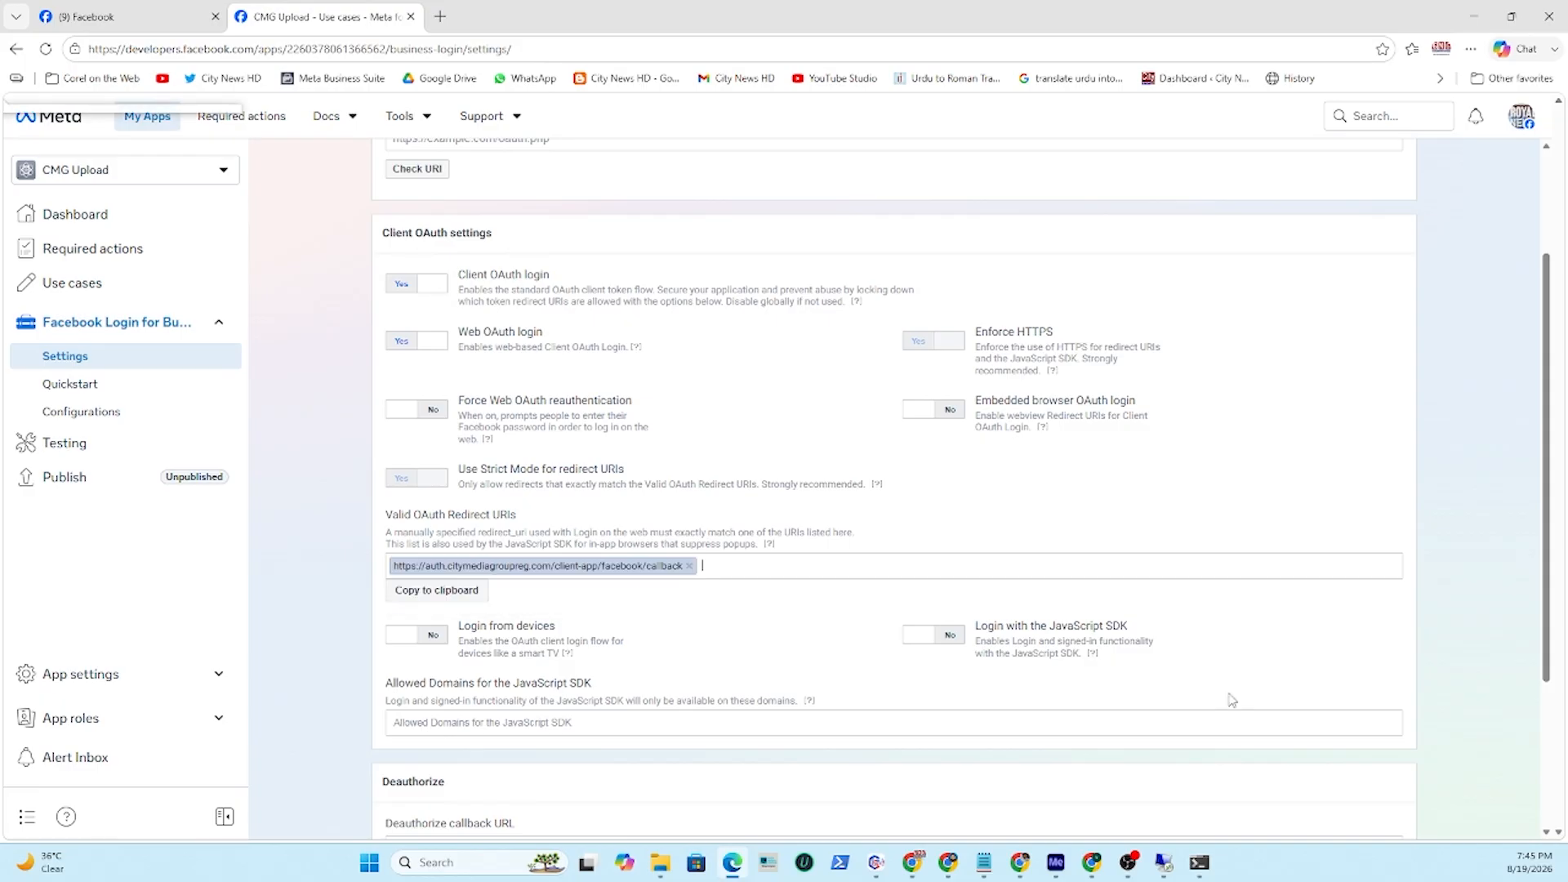
scroll(1225, 653, "down", 3)
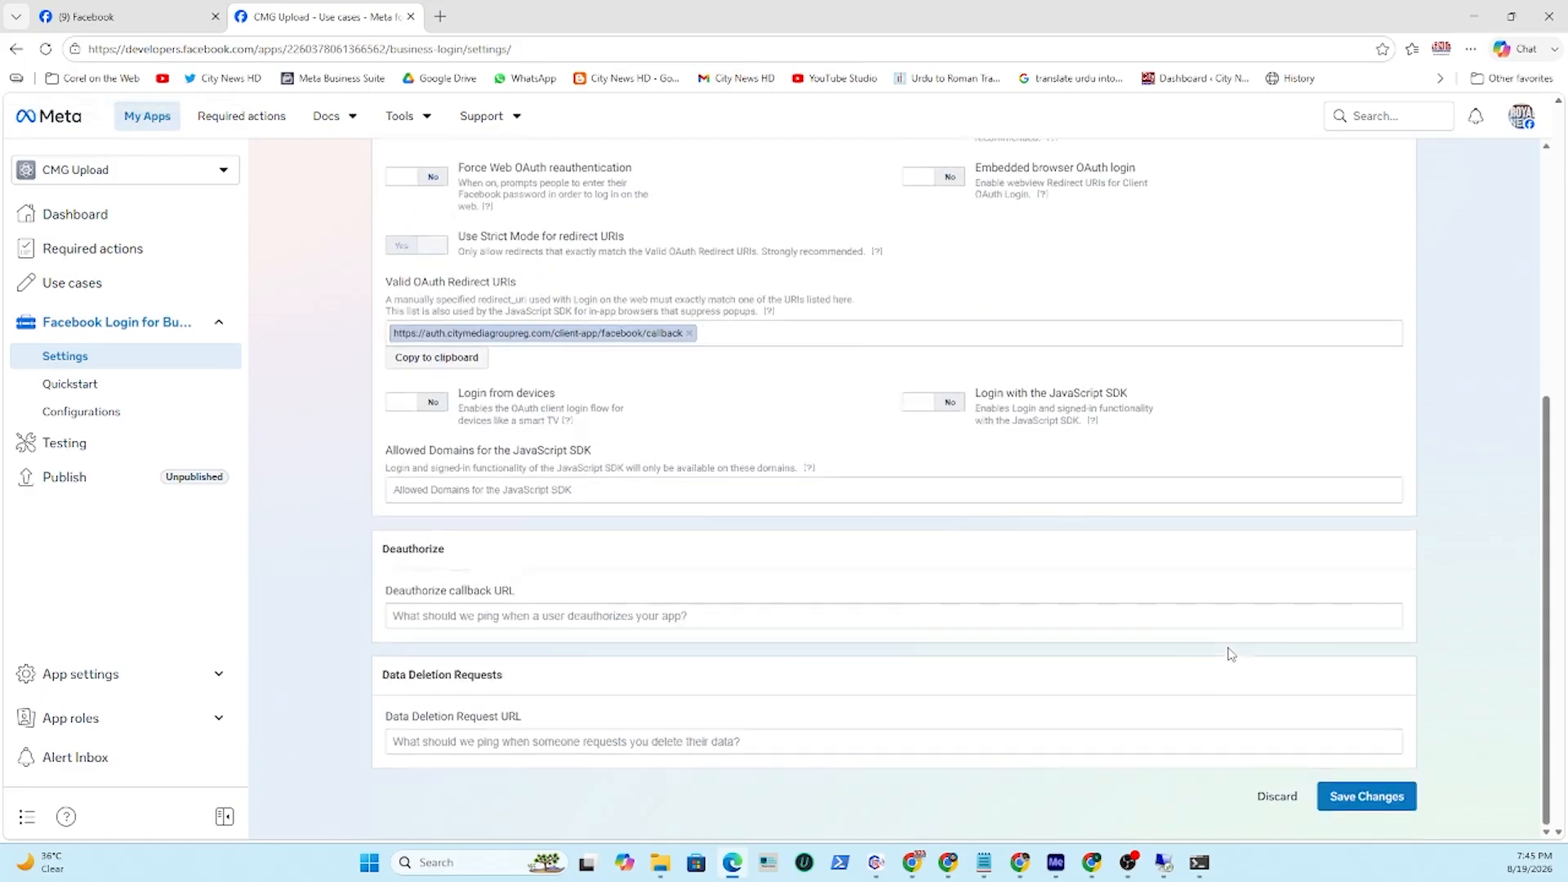
left_click(1373, 803)
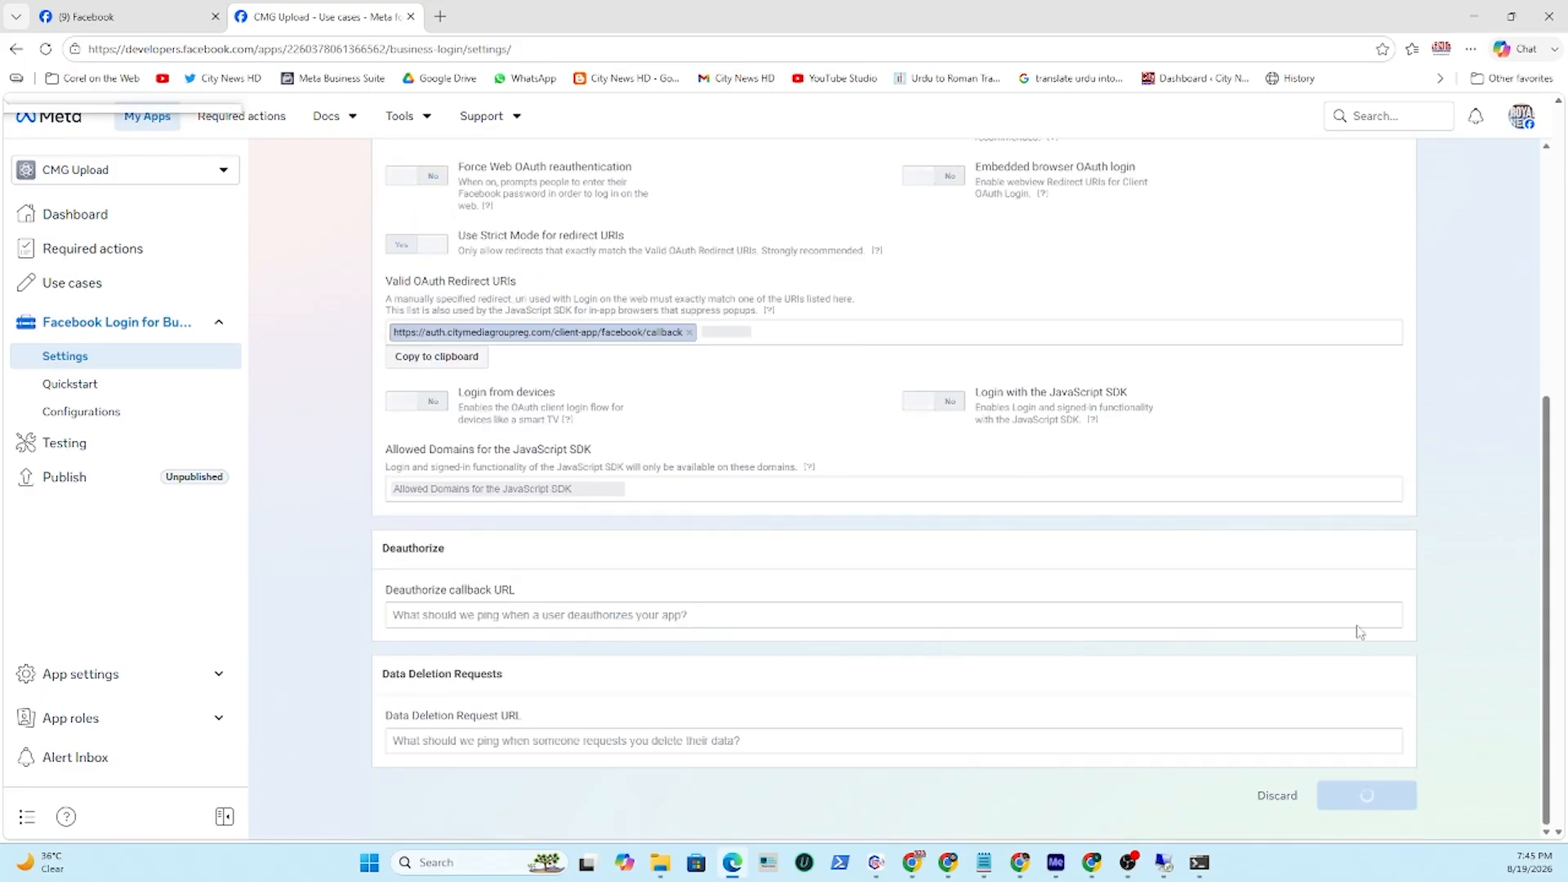
Check the callback URL in the Redirect URI Validator and save the login settings again.
scroll(1187, 688, "up", 5)
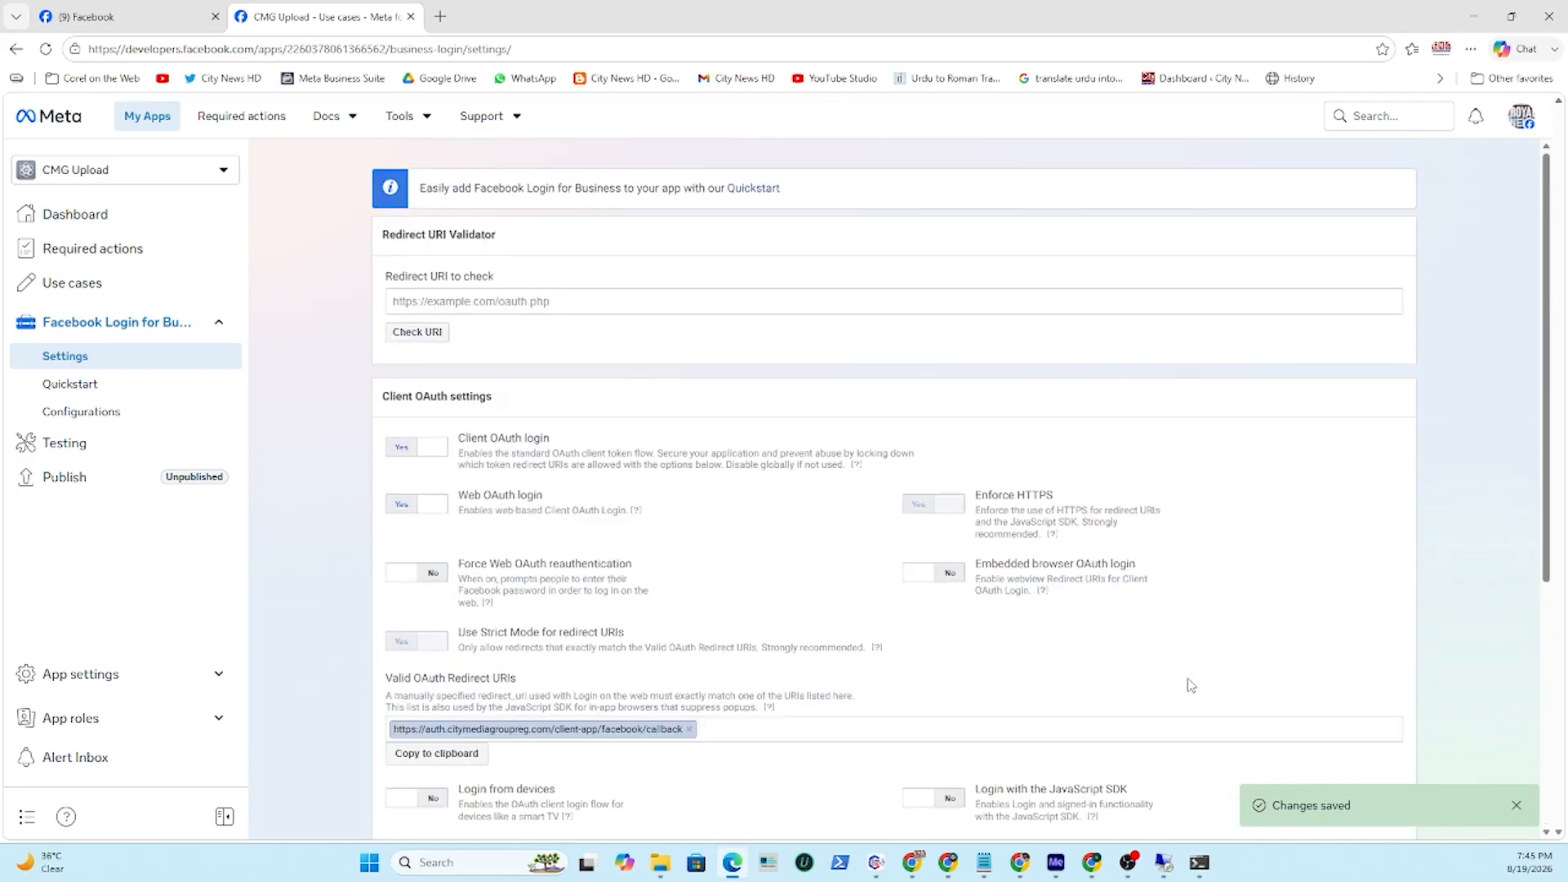
right_click(517, 301)
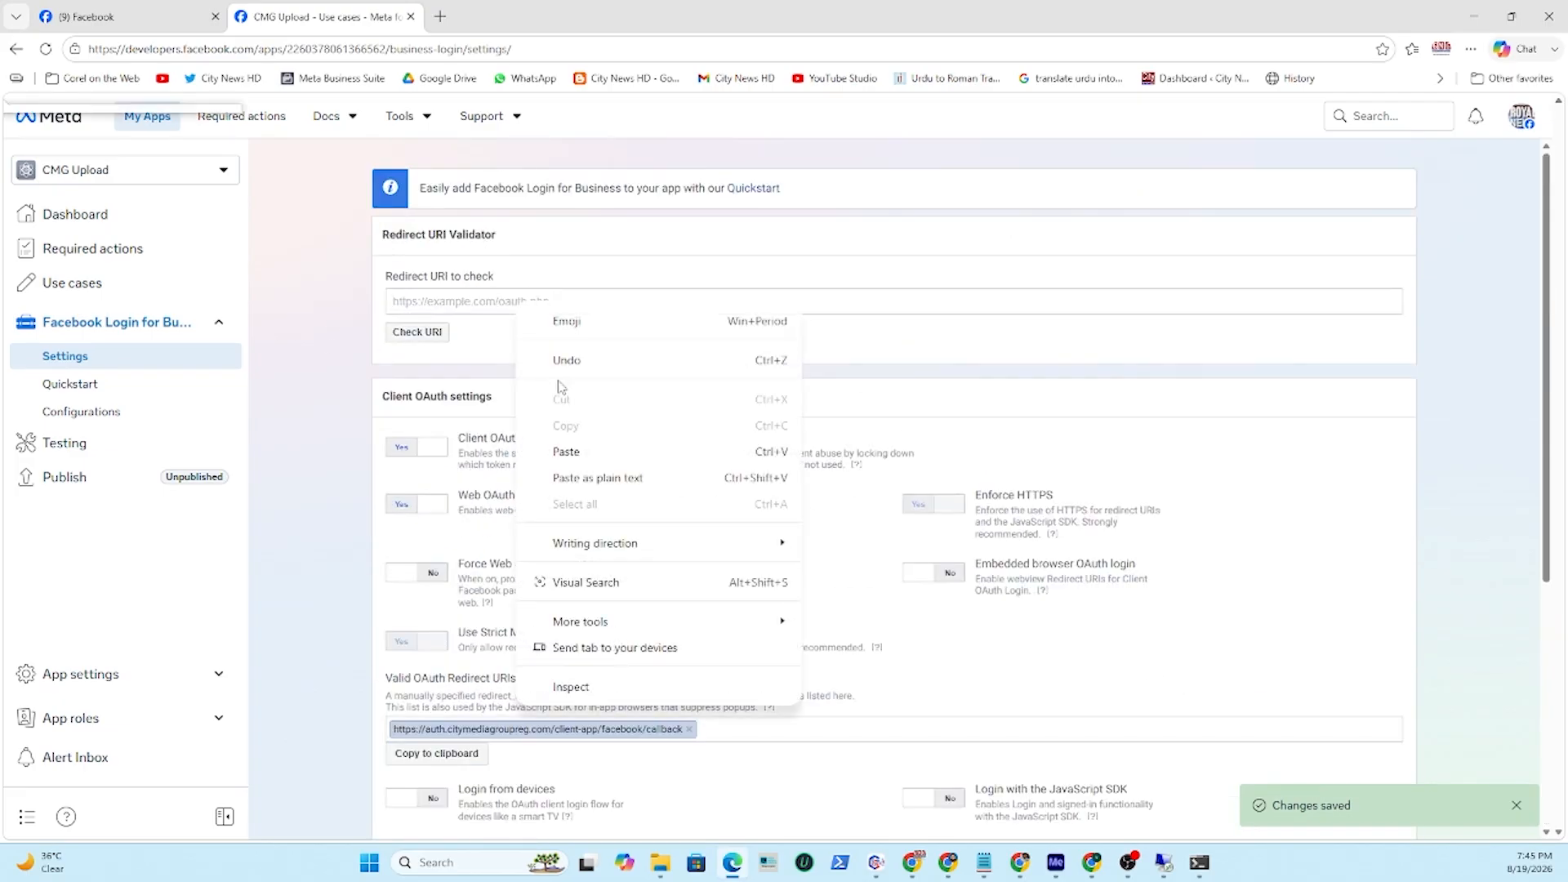
left_click(564, 449)
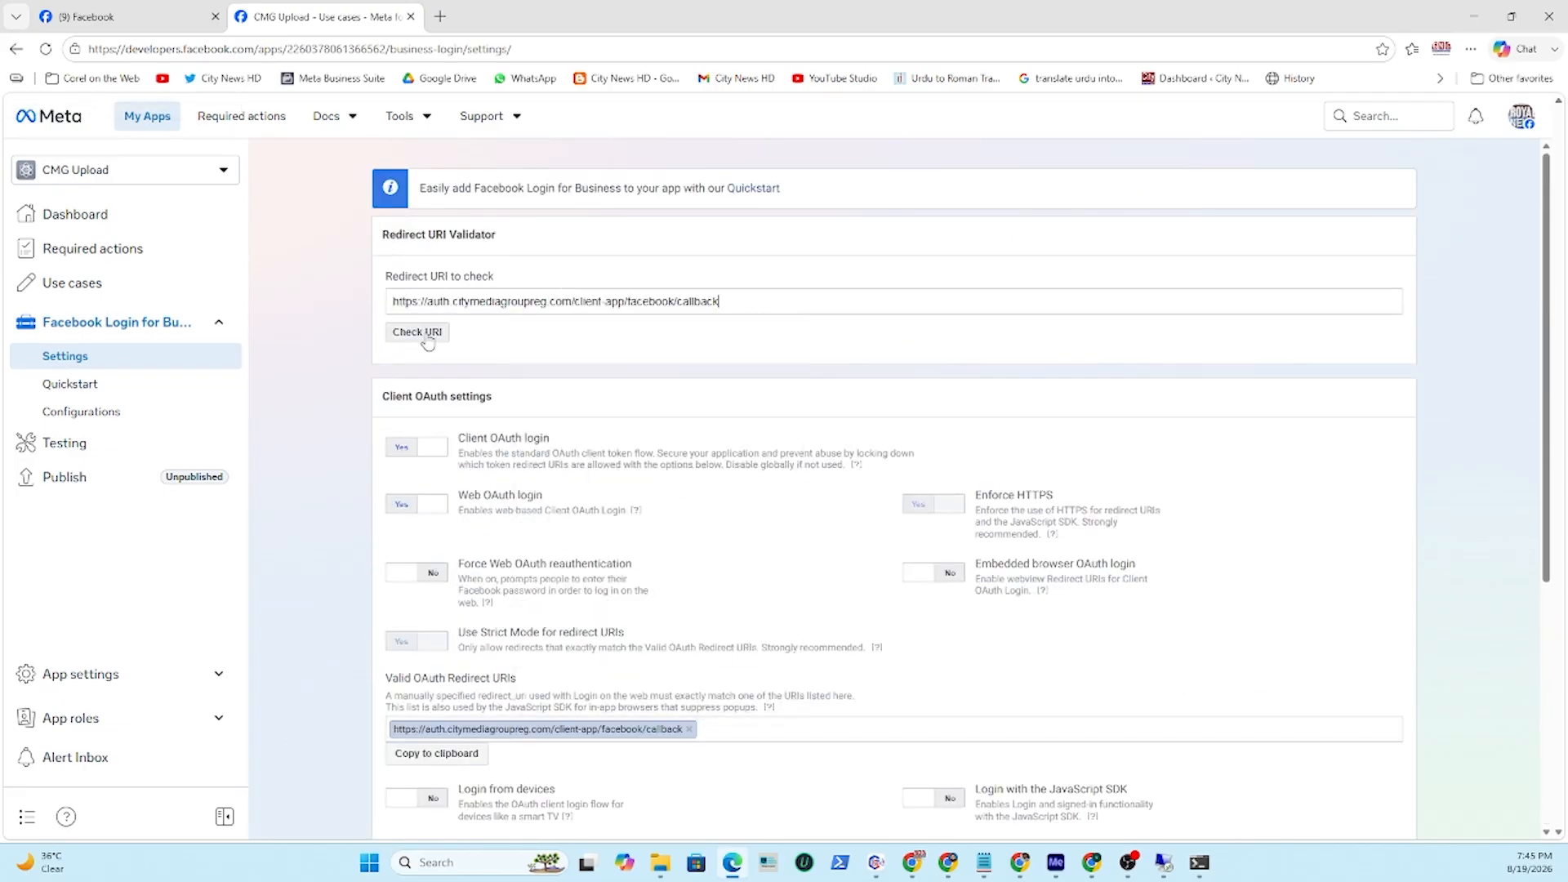
left_click(417, 331)
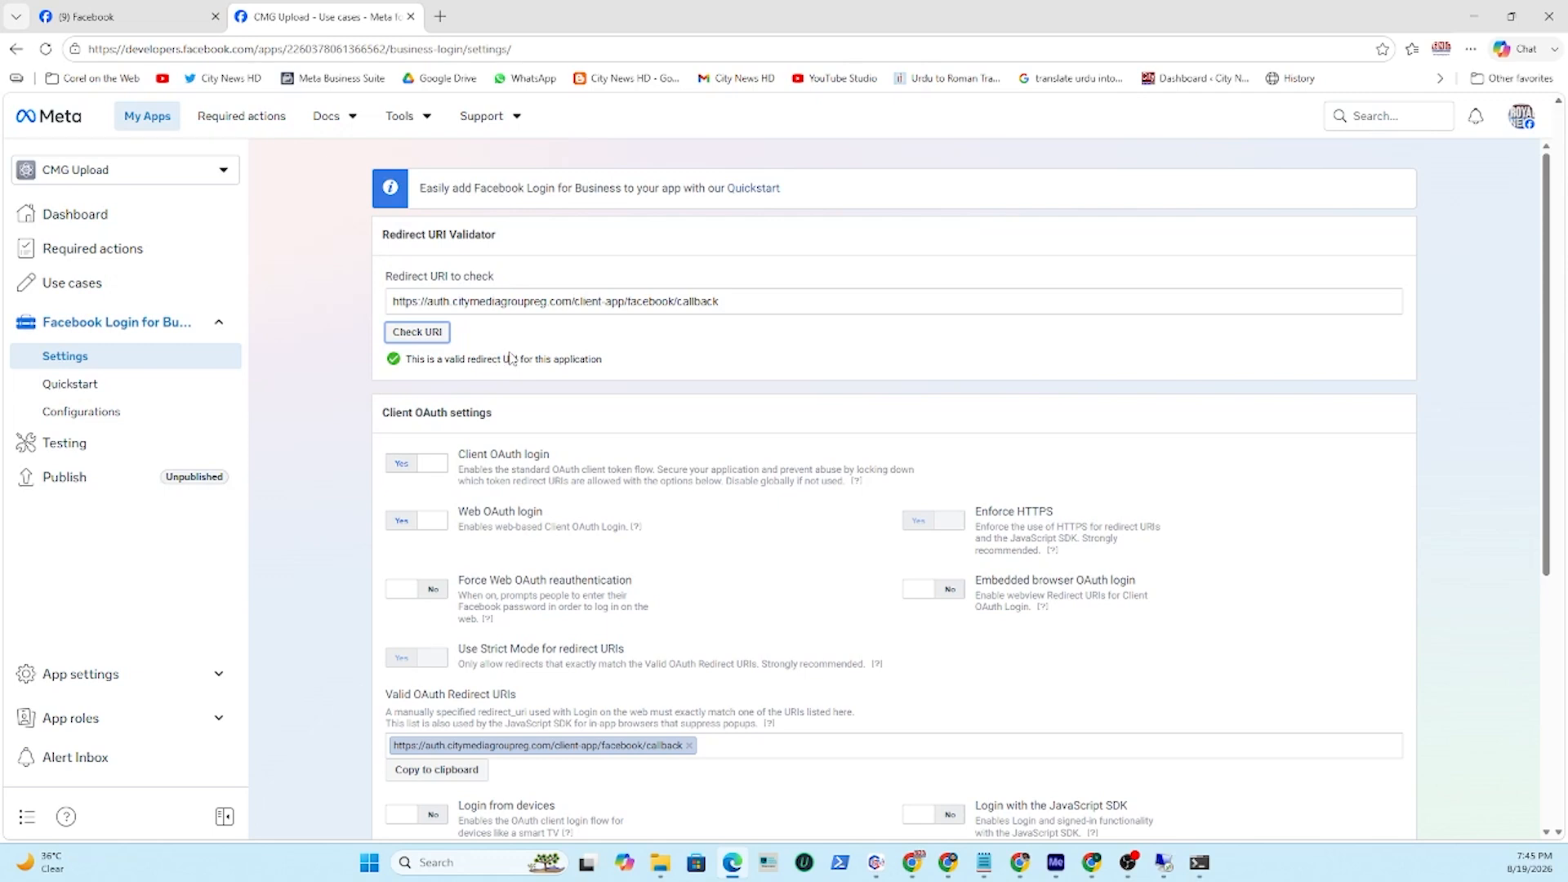
left_click(544, 328)
scroll(770, 409, "down", 5)
left_click(1368, 803)
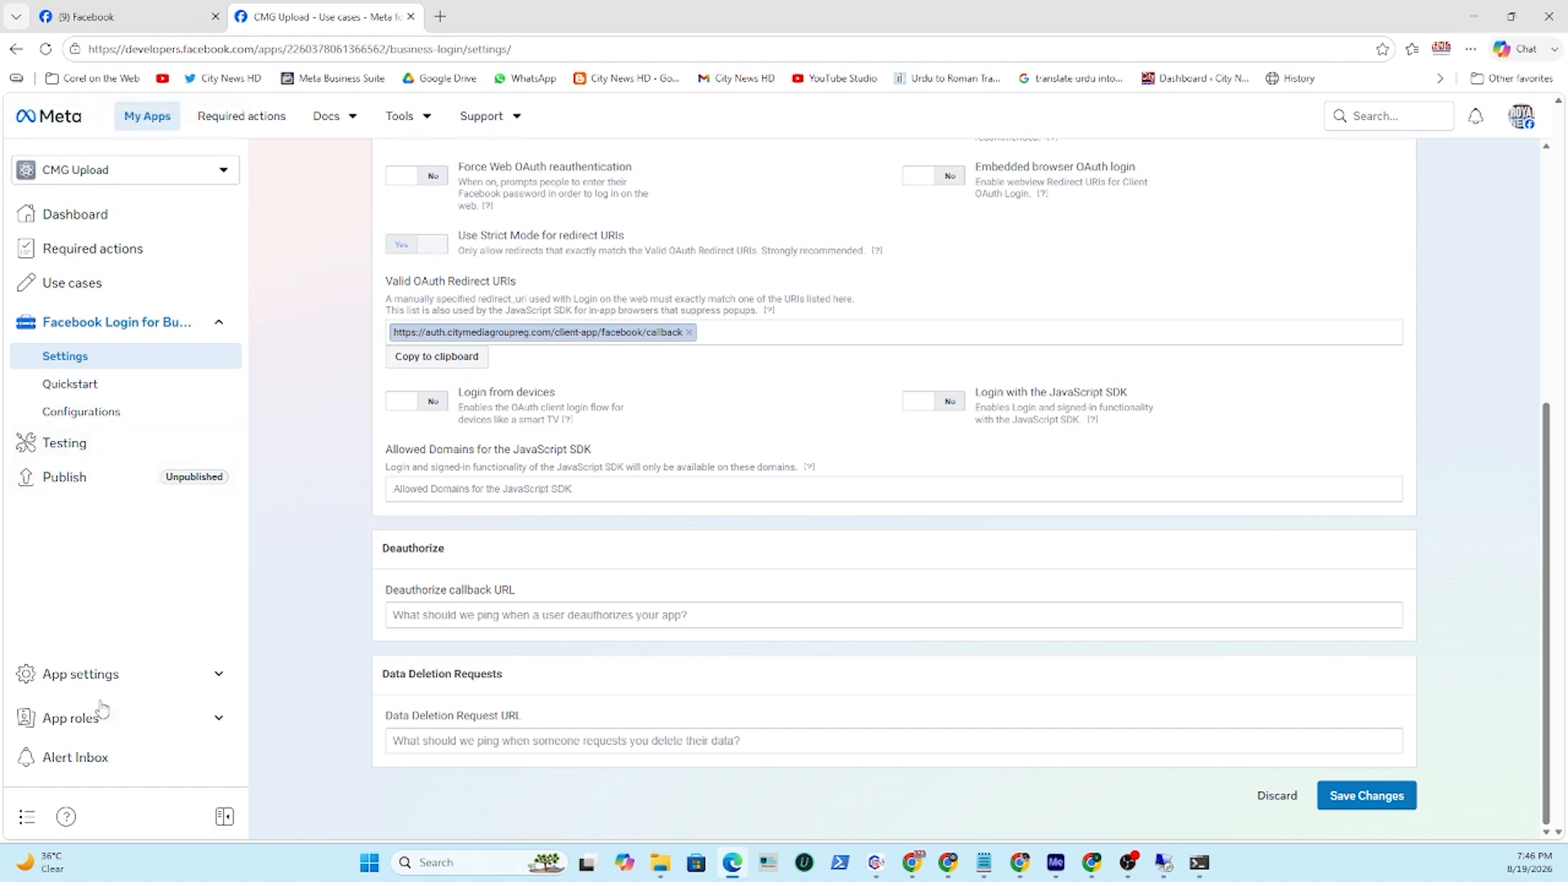
left_click(121, 682)
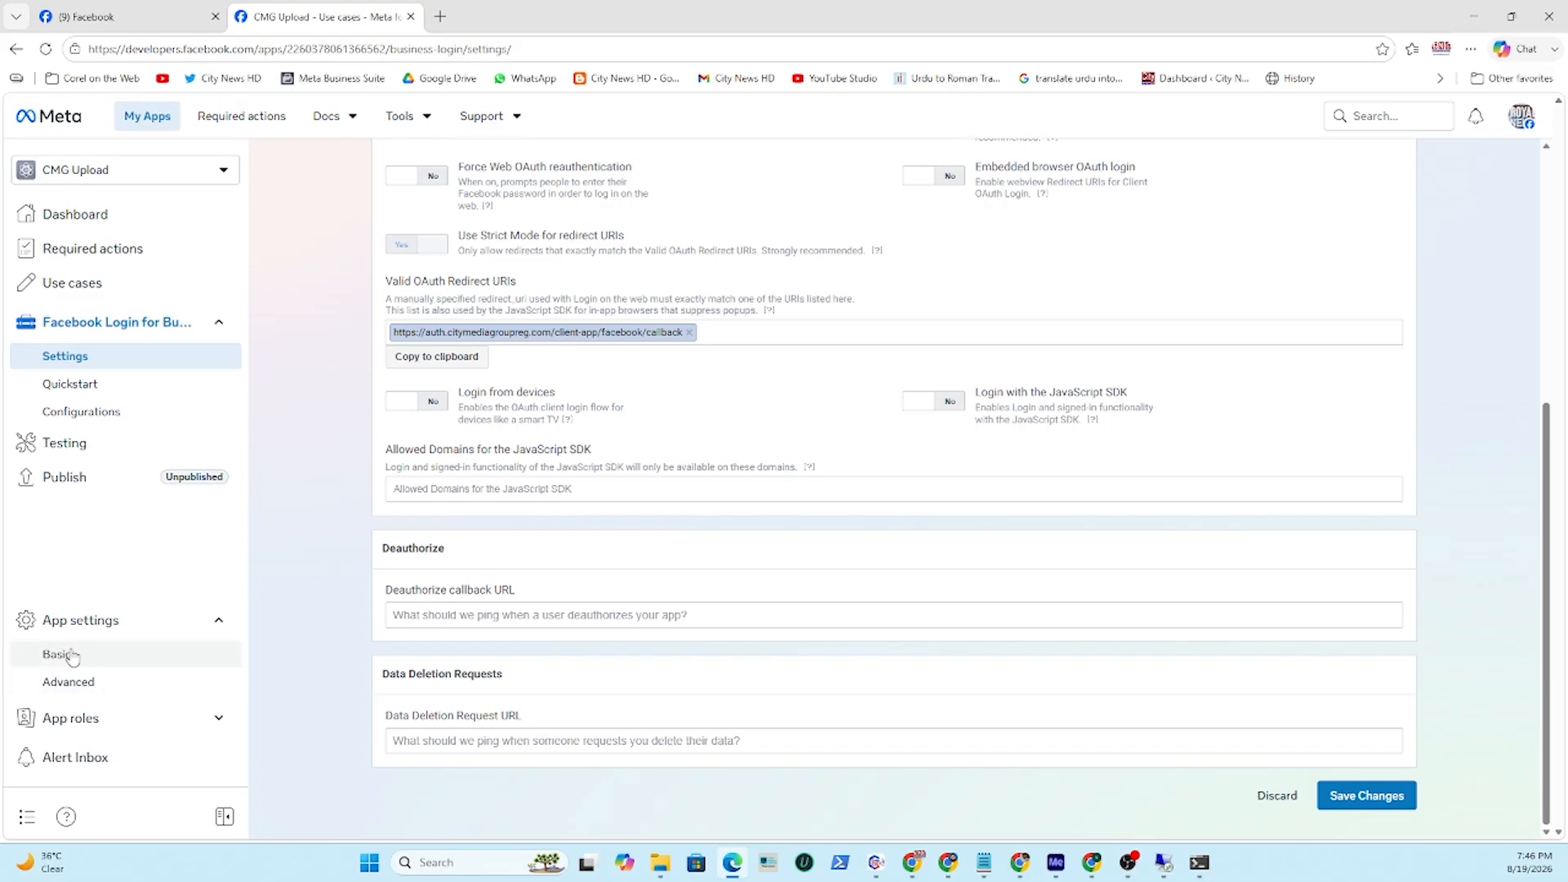
left_click(65, 655)
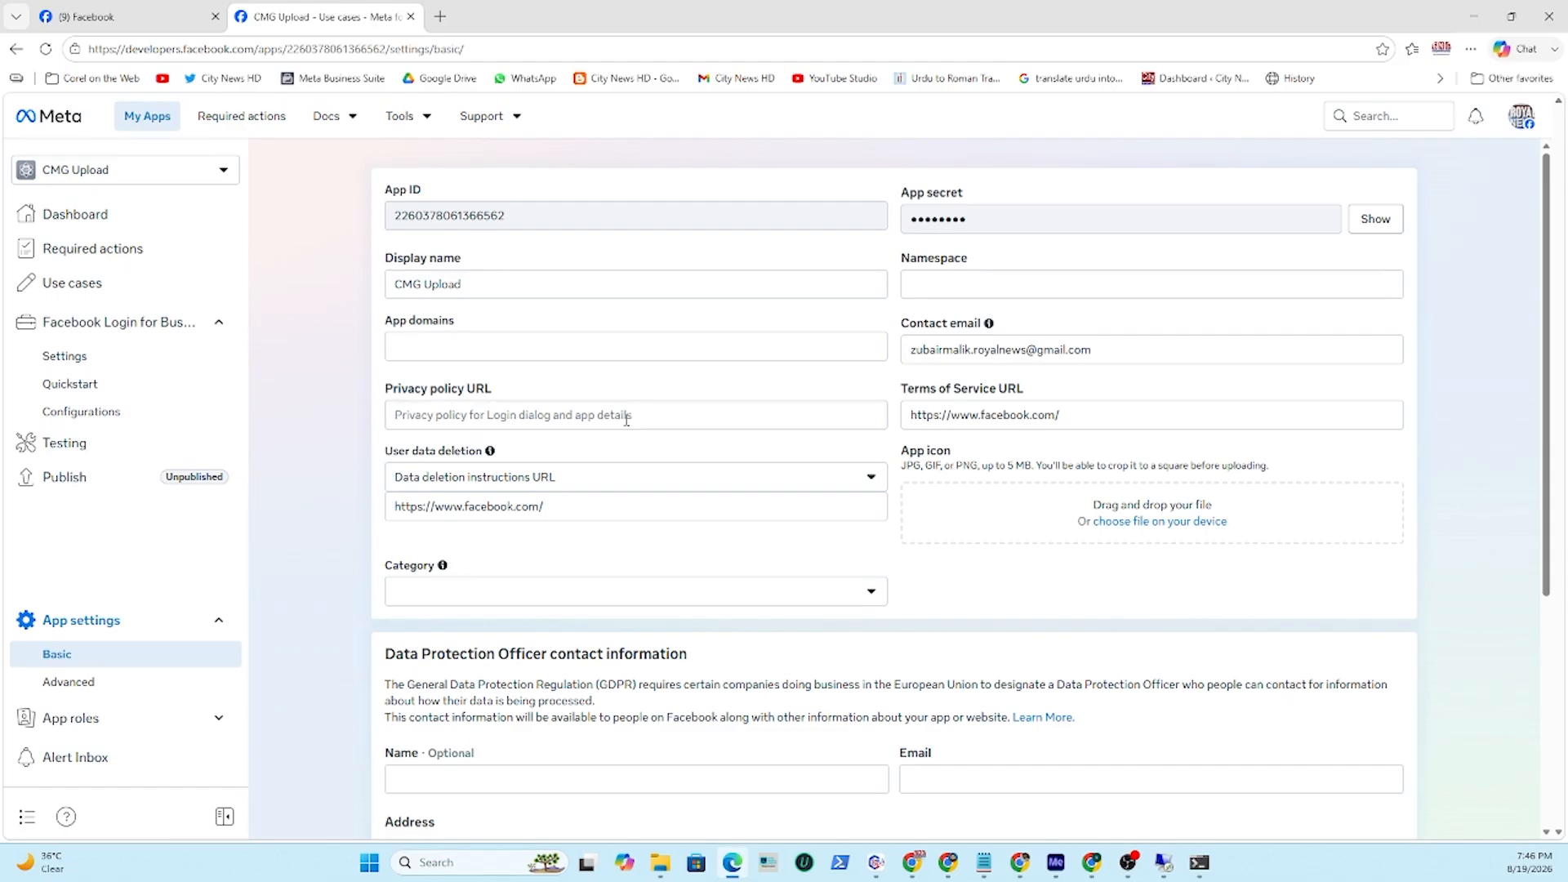
left_click(571, 410)
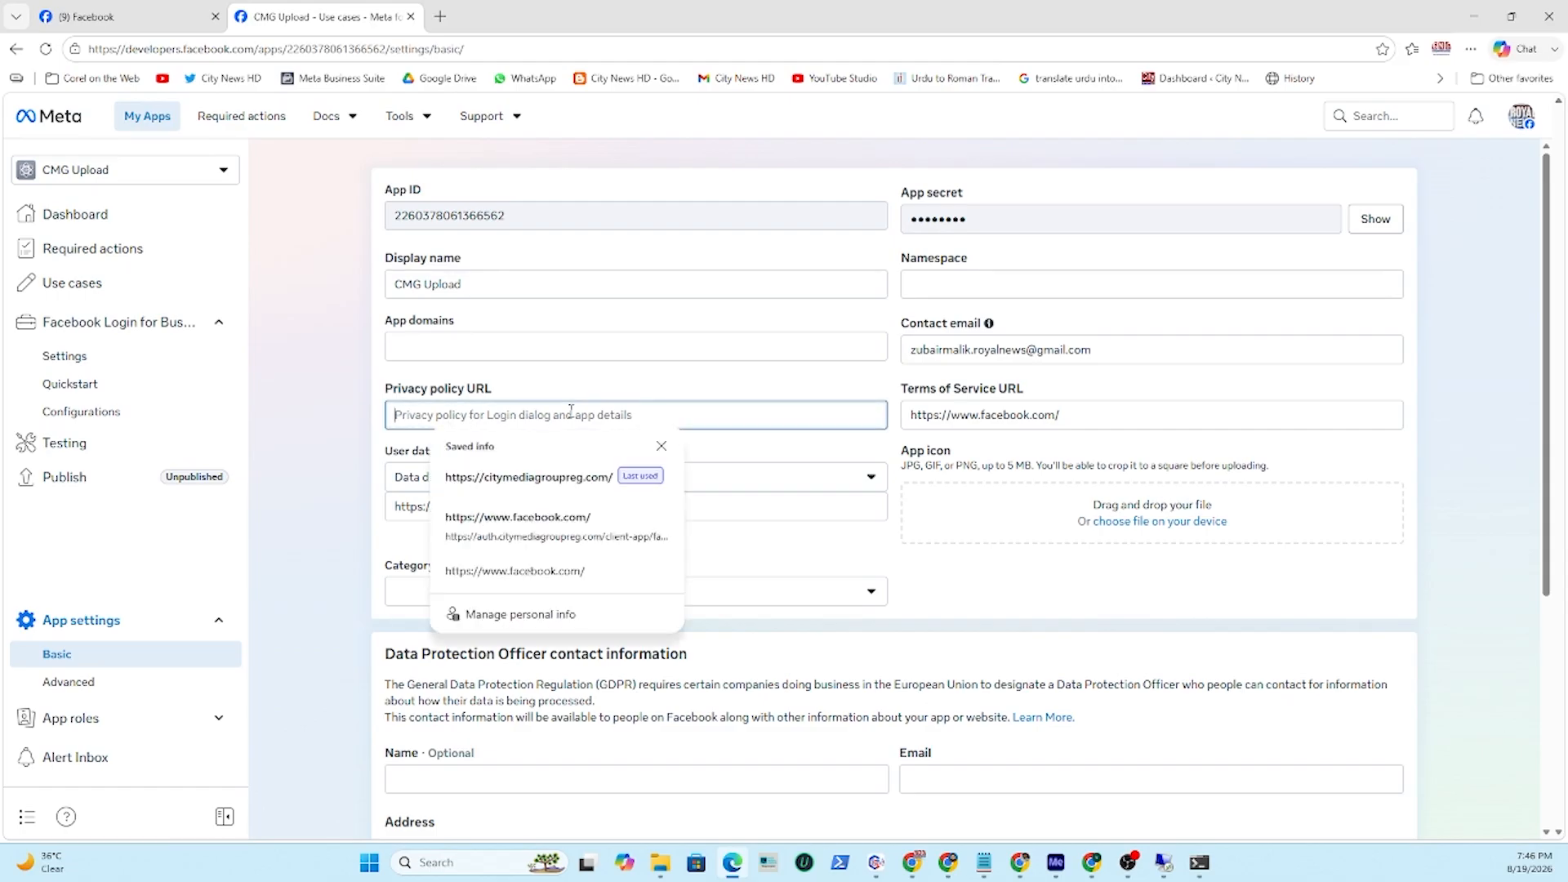
left_click(529, 476)
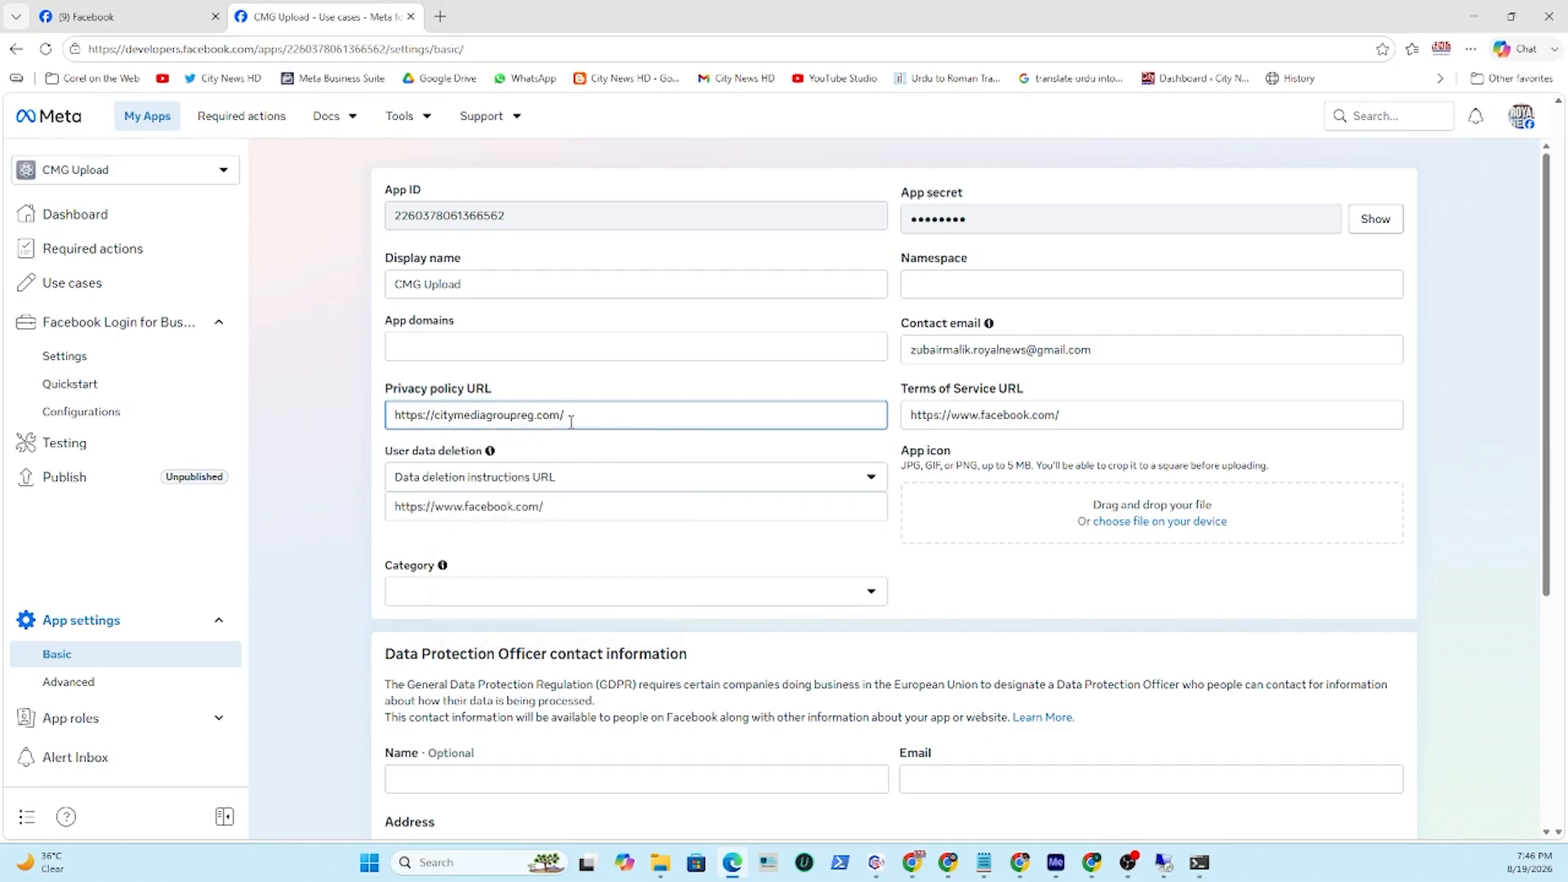
scroll(843, 407, "down", 4)
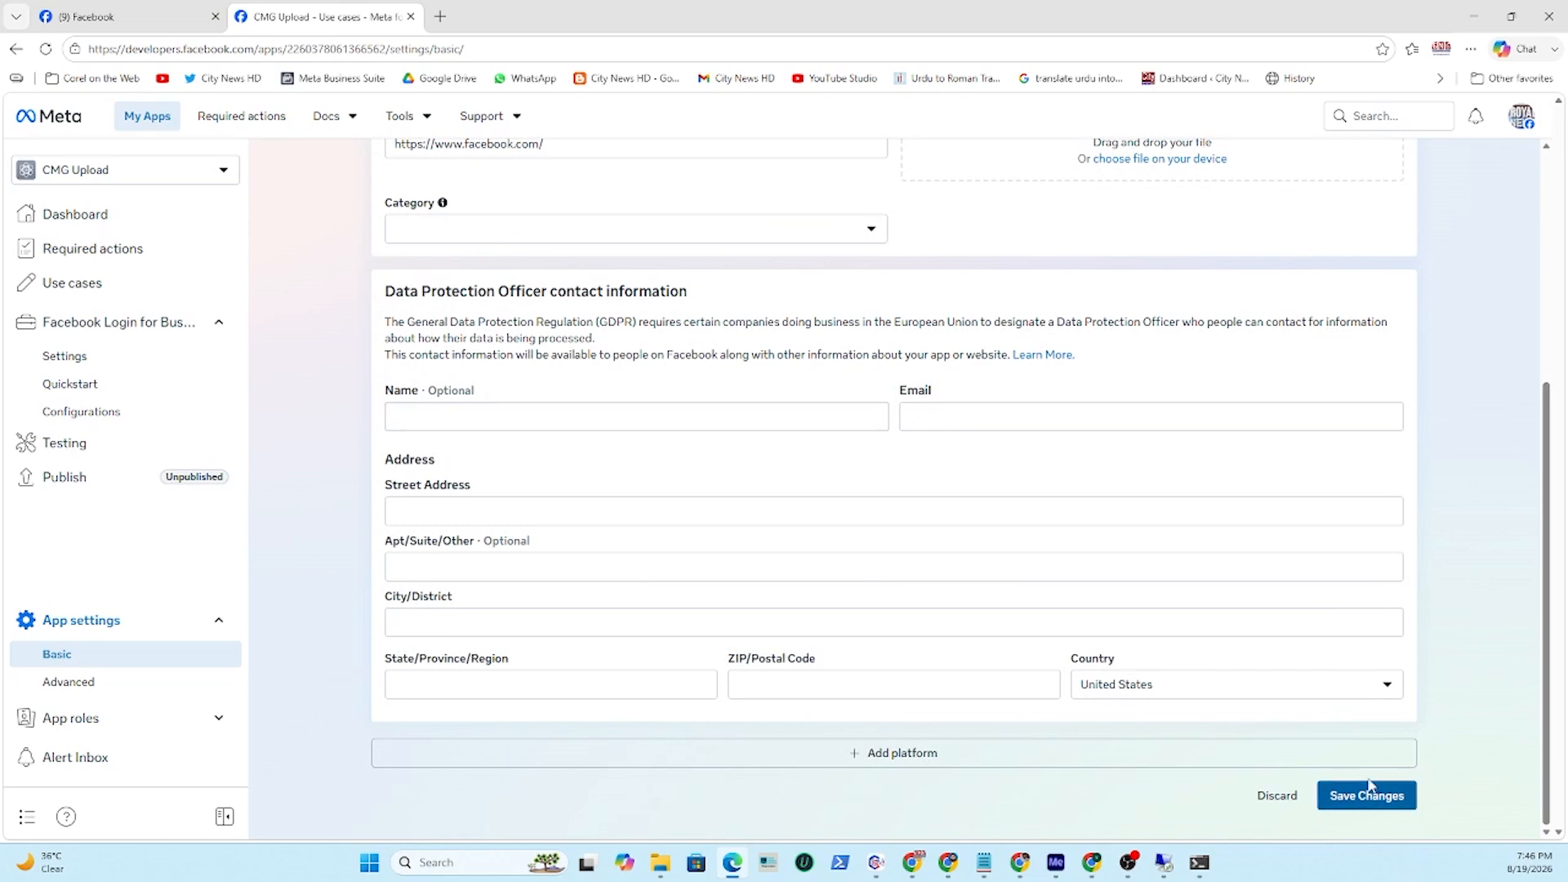
left_click(1364, 809)
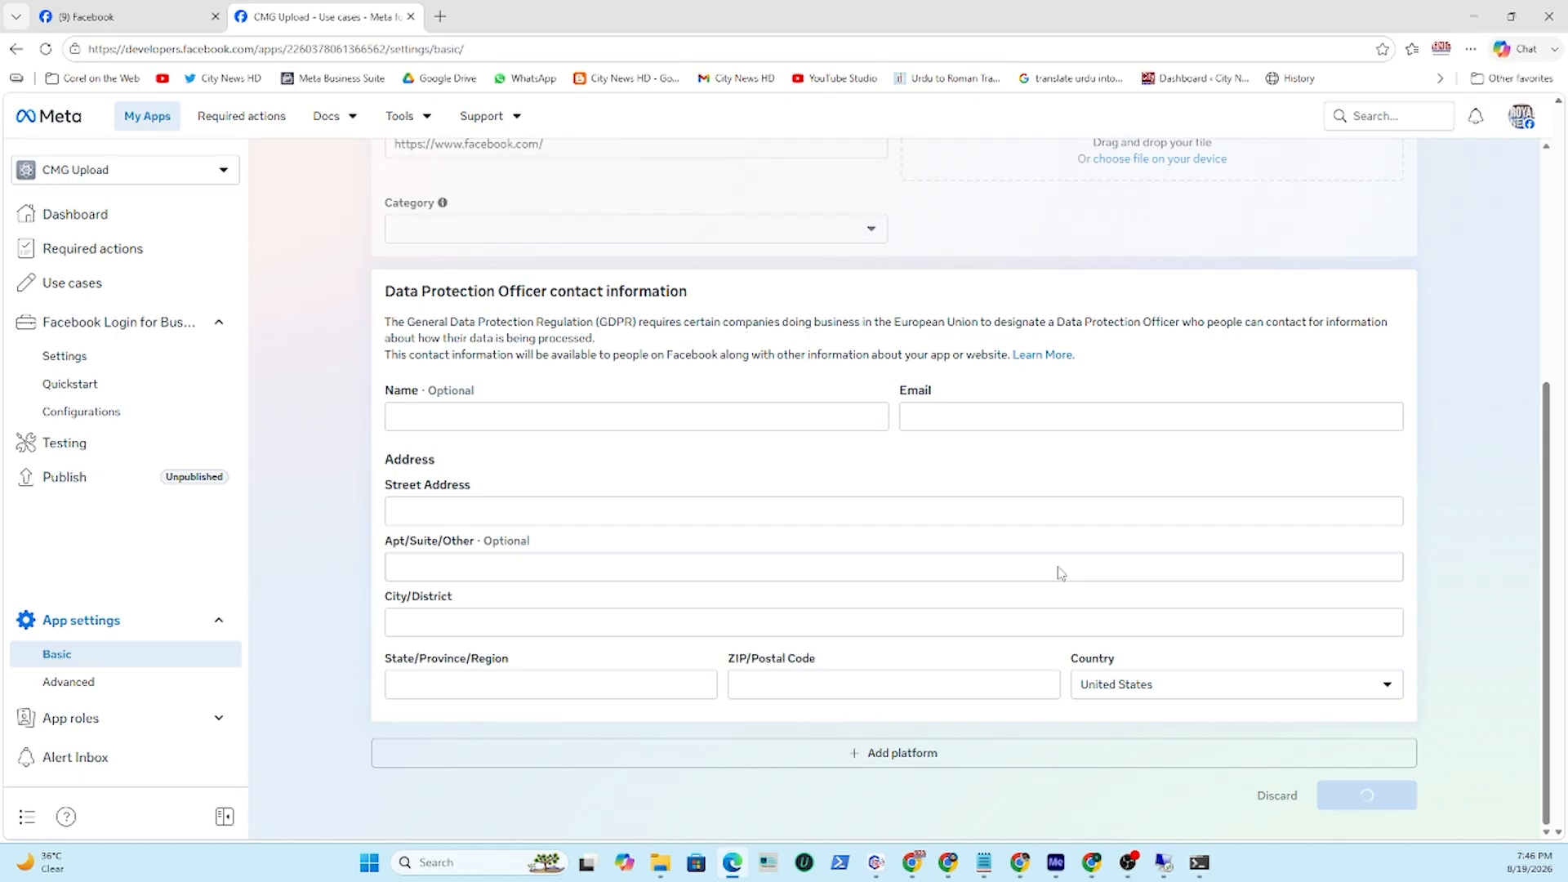
scroll(952, 392, "up", 4)
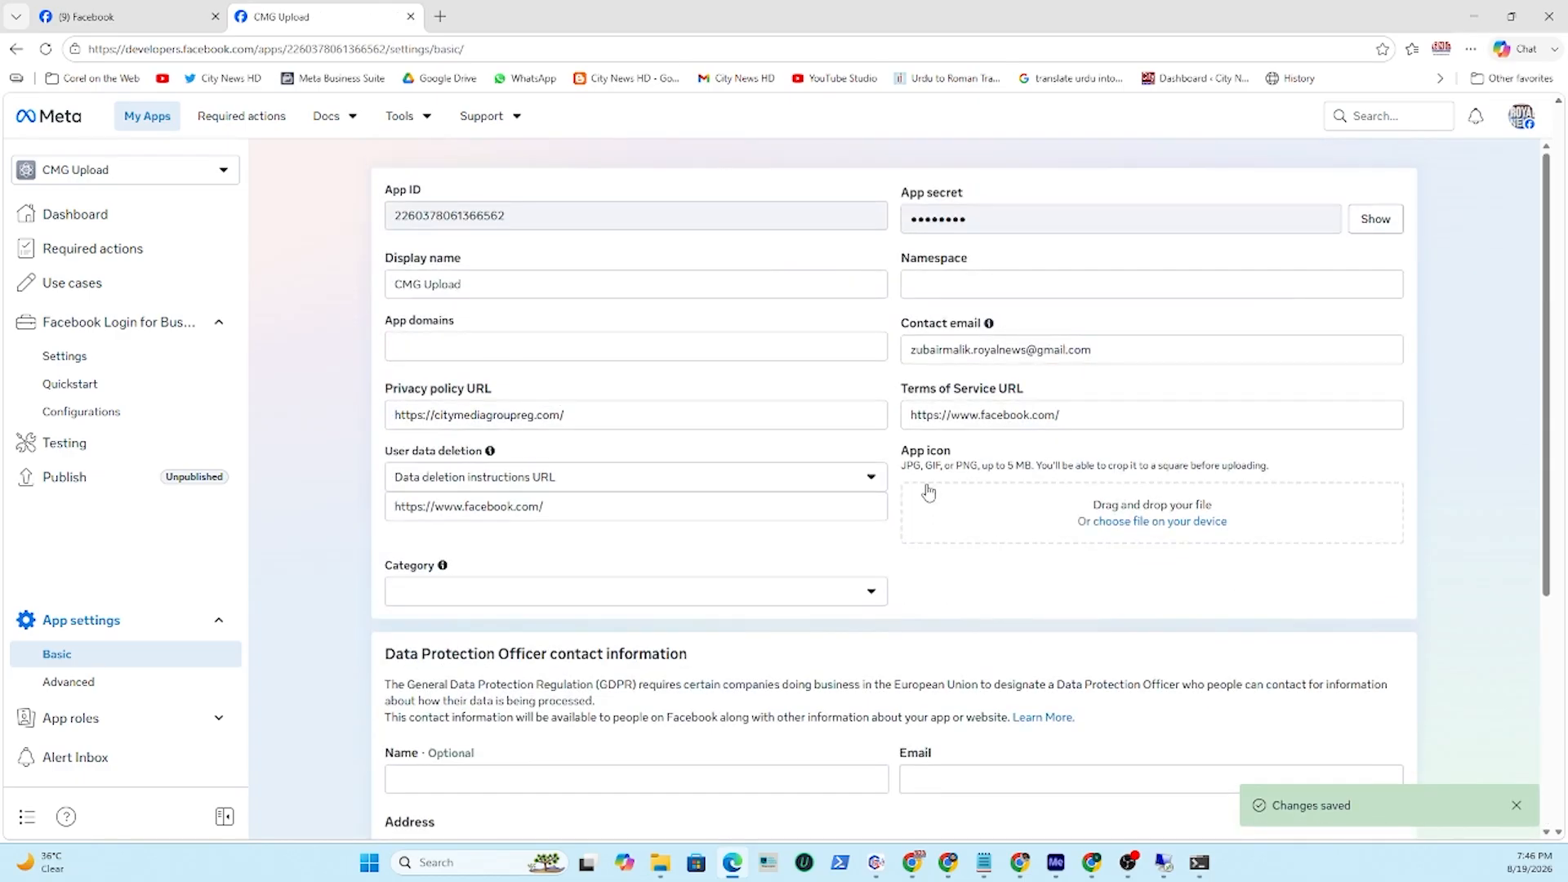
Publish the app and close the confirmation.
scroll(929, 491, "down", 4)
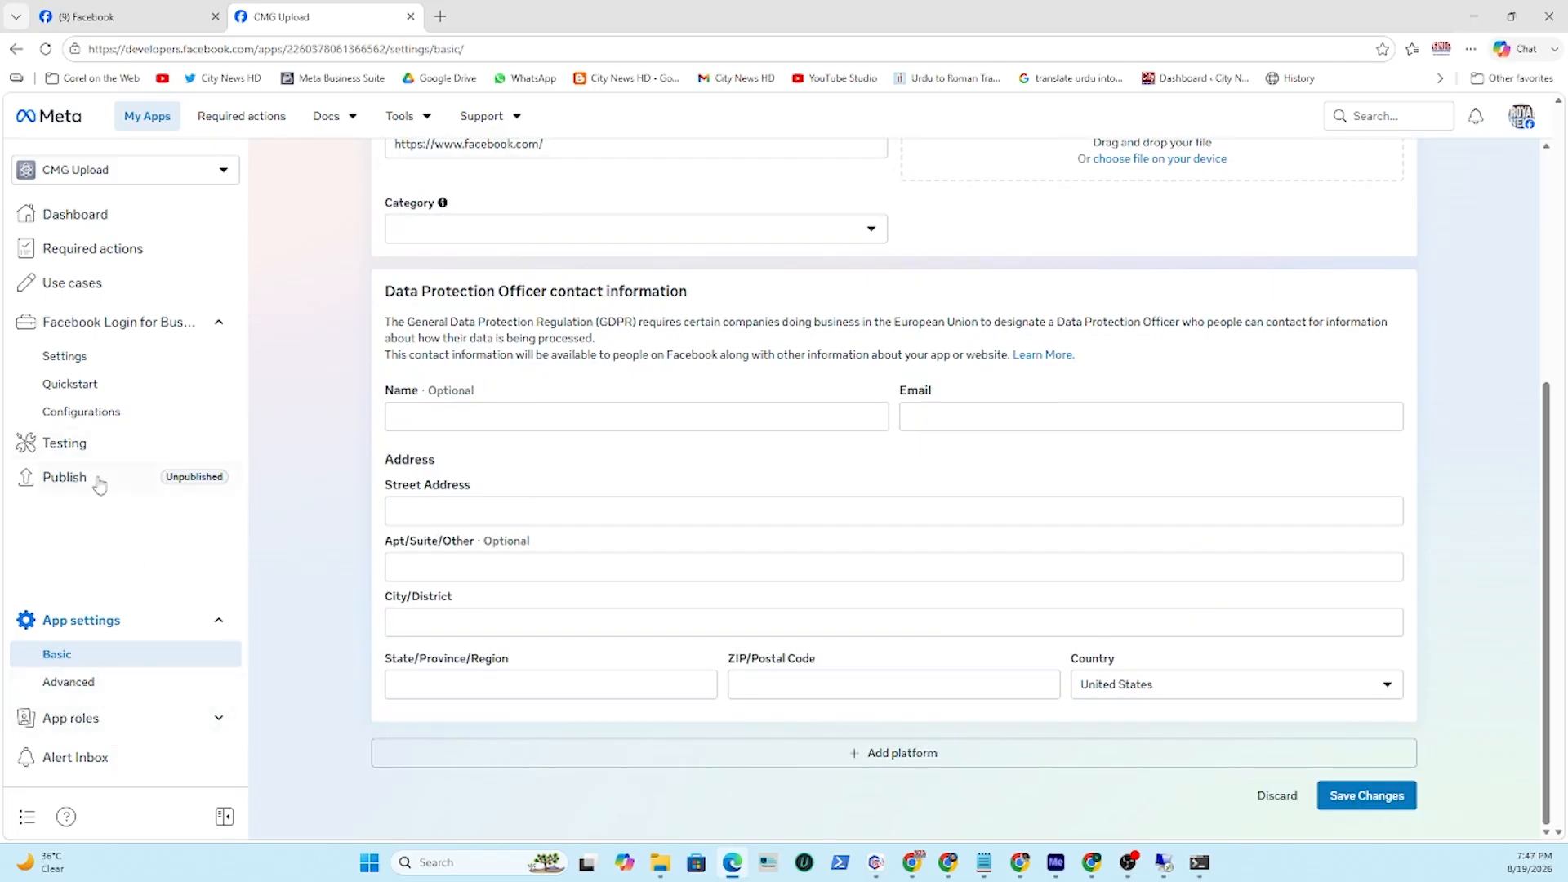
left_click(66, 478)
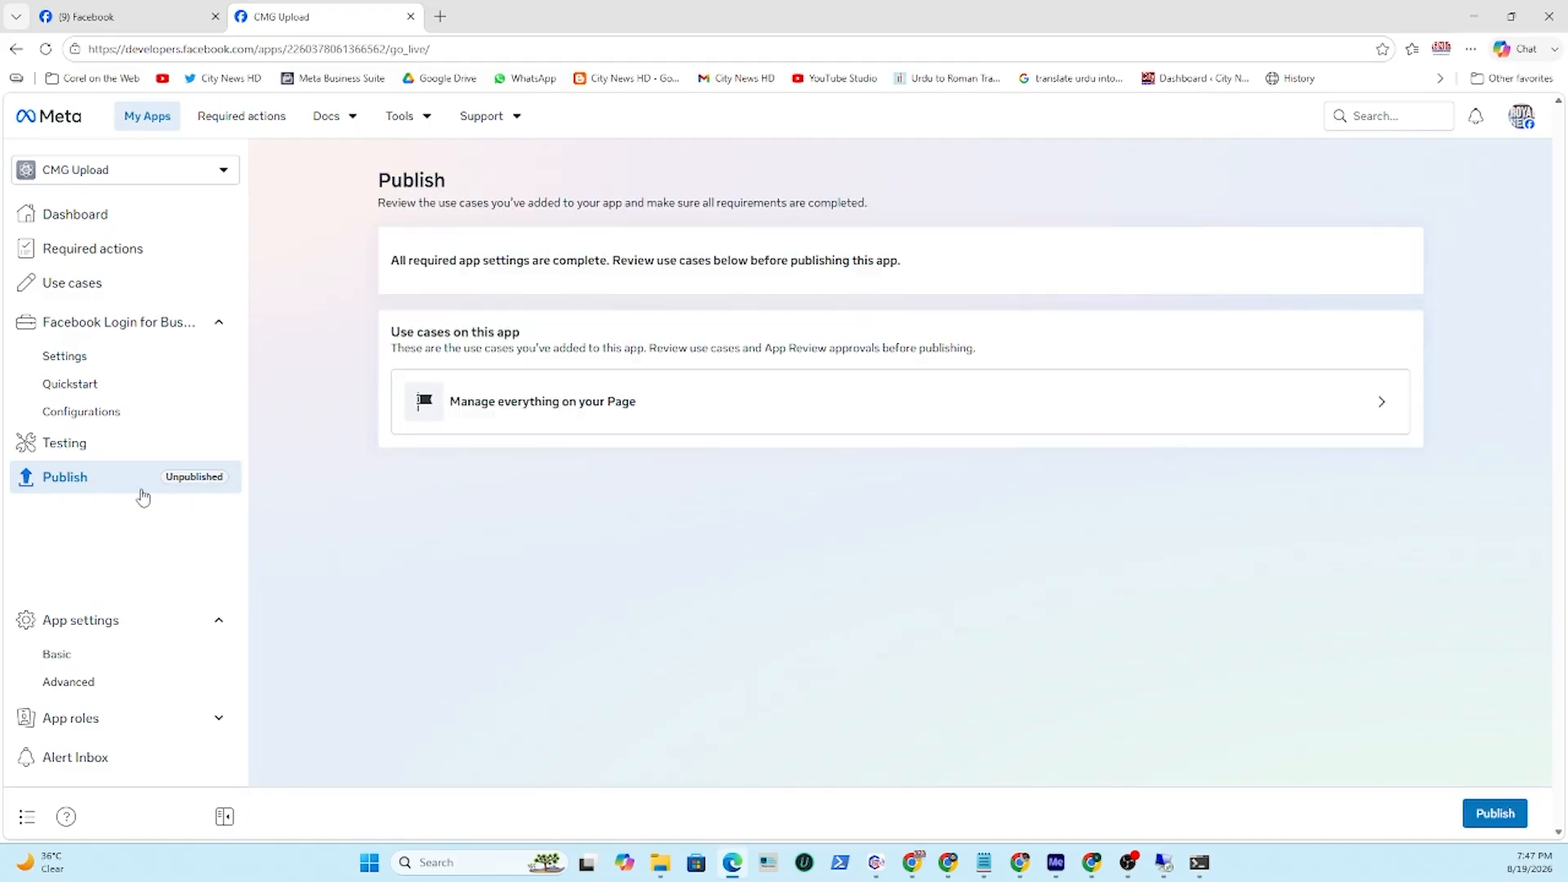
left_click(1496, 814)
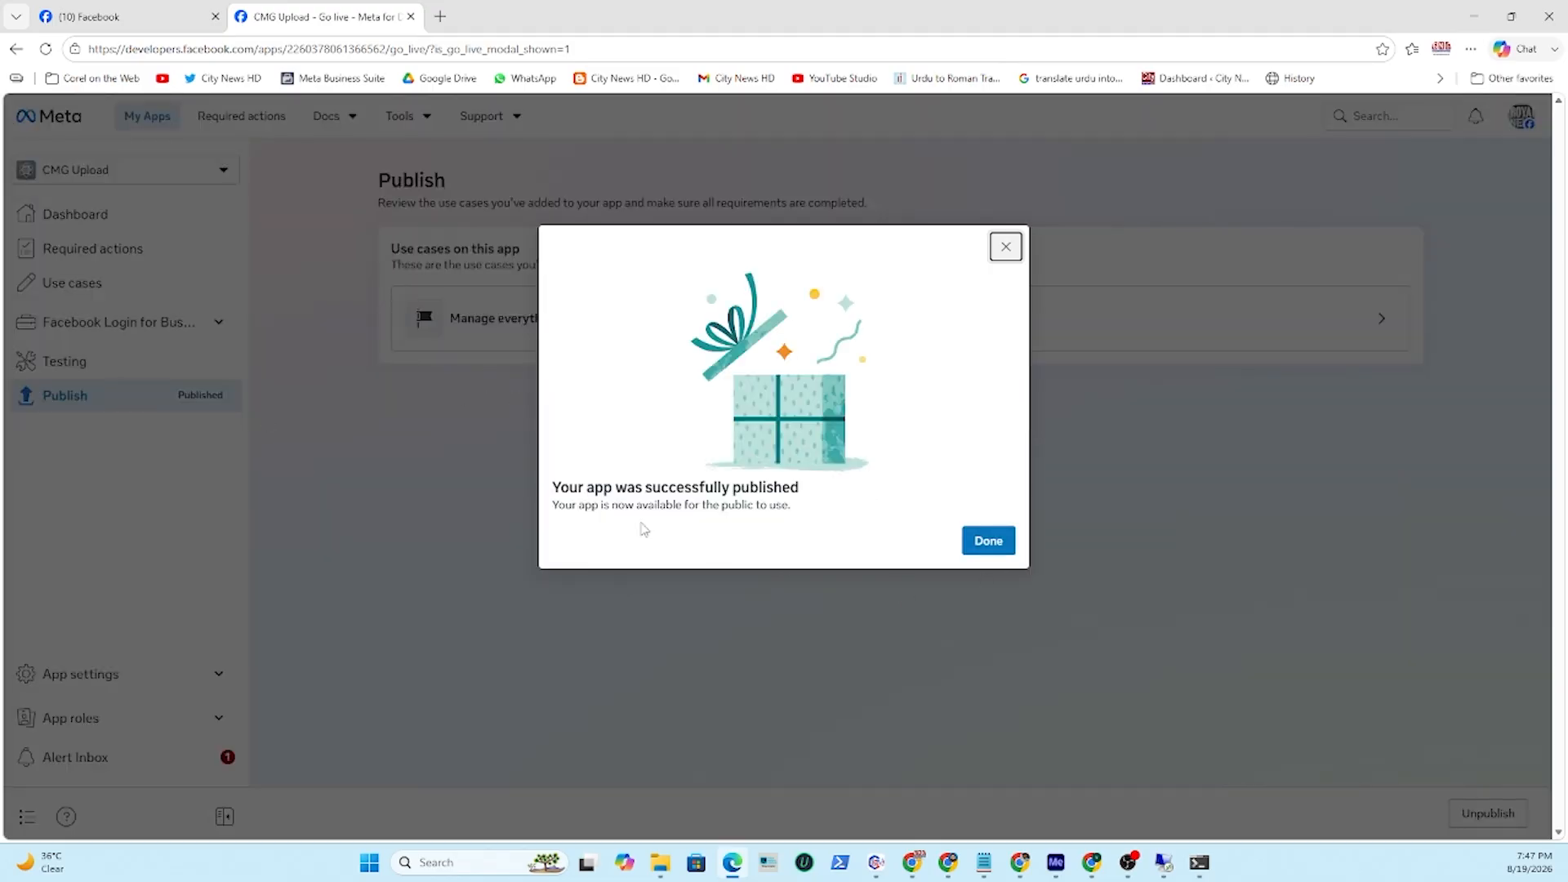
left_click(993, 544)
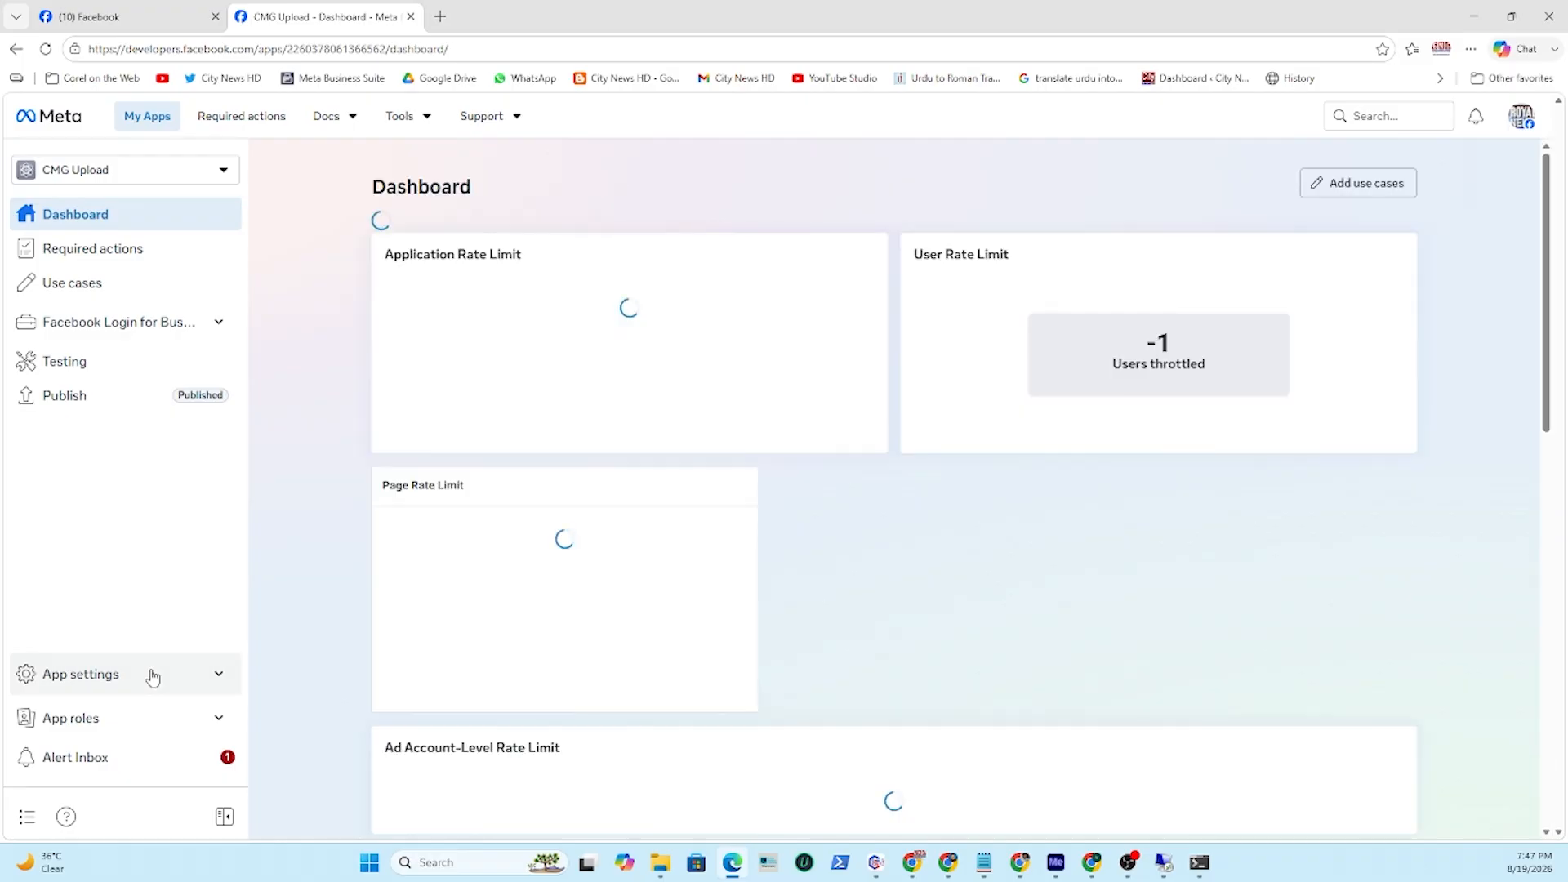
Copy the App ID from the basic app settings, closing the accidentally opened search tab.
left_click(153, 675)
left_click(112, 663)
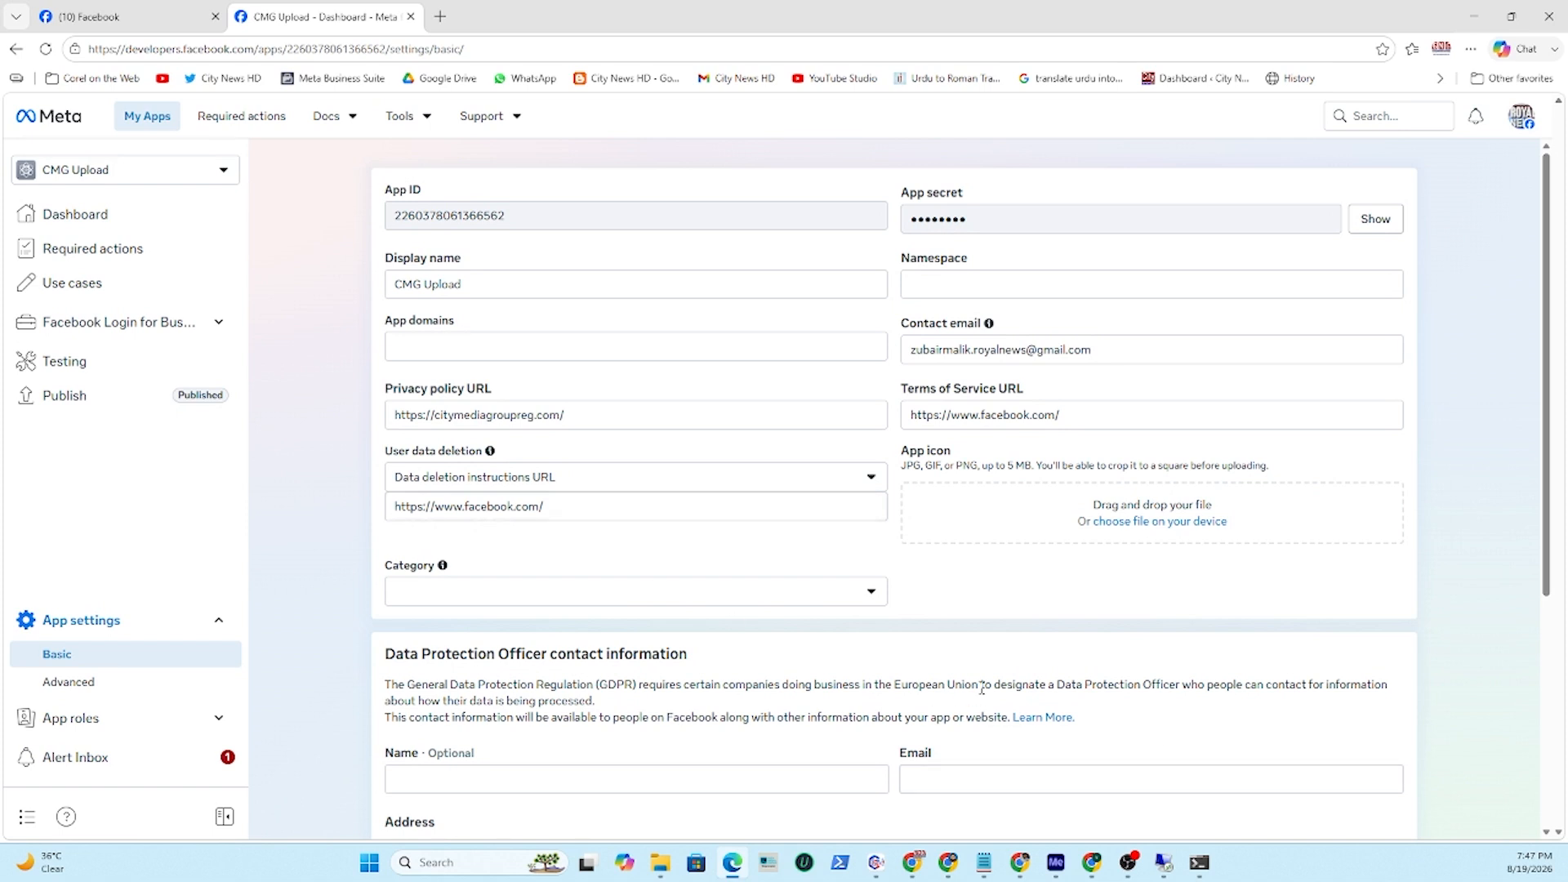
left_click_drag(395, 194, 443, 197)
left_click_drag(910, 194, 988, 196)
left_click_drag(508, 217, 441, 217)
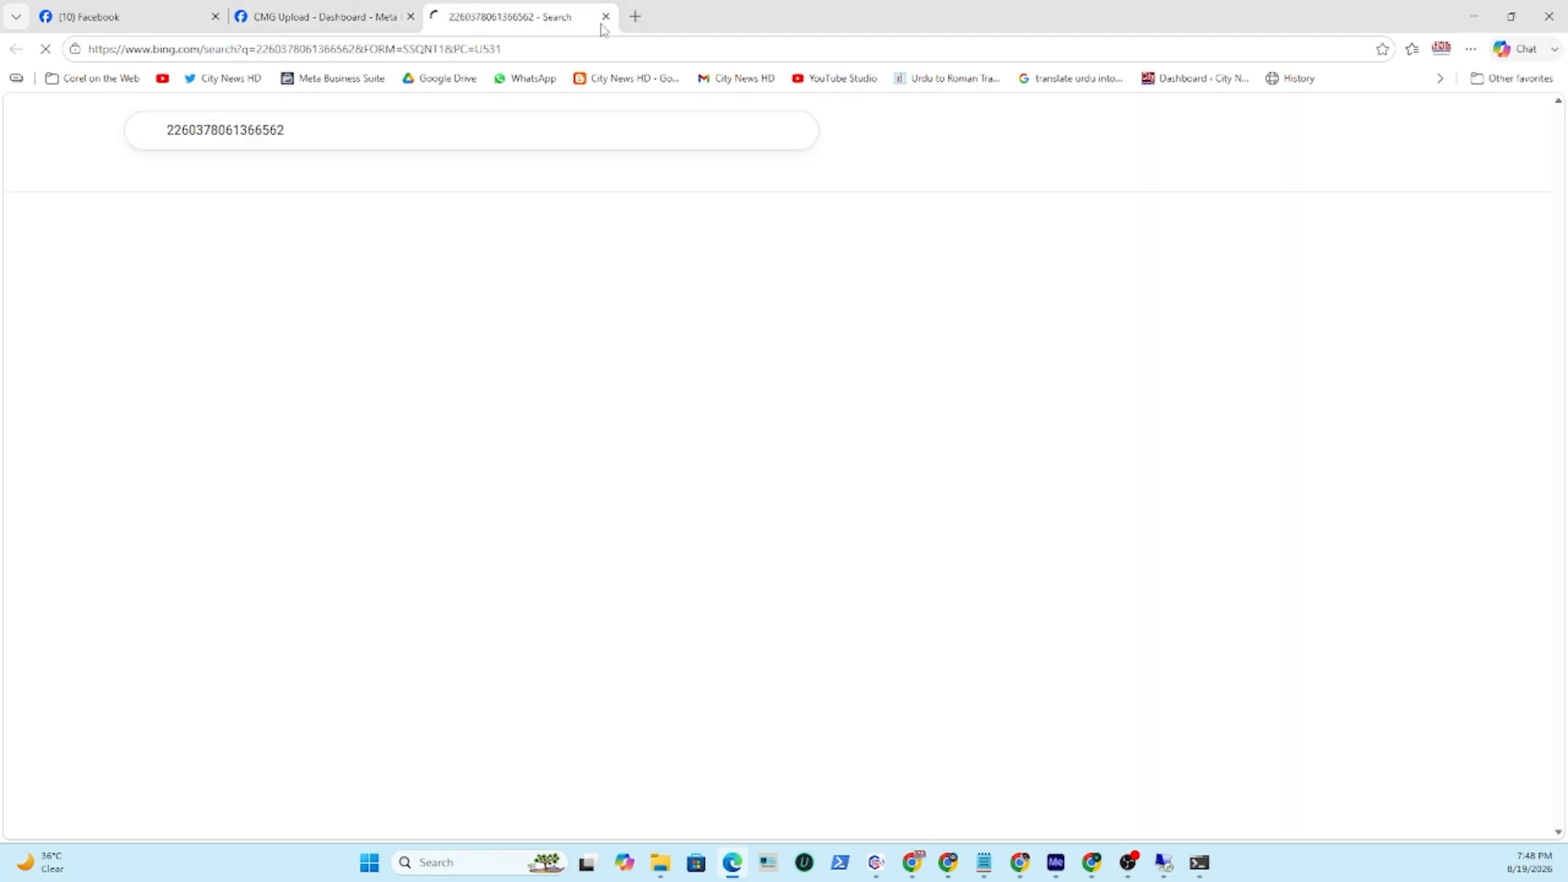
left_click(604, 17)
right_click(488, 220)
left_click(533, 238)
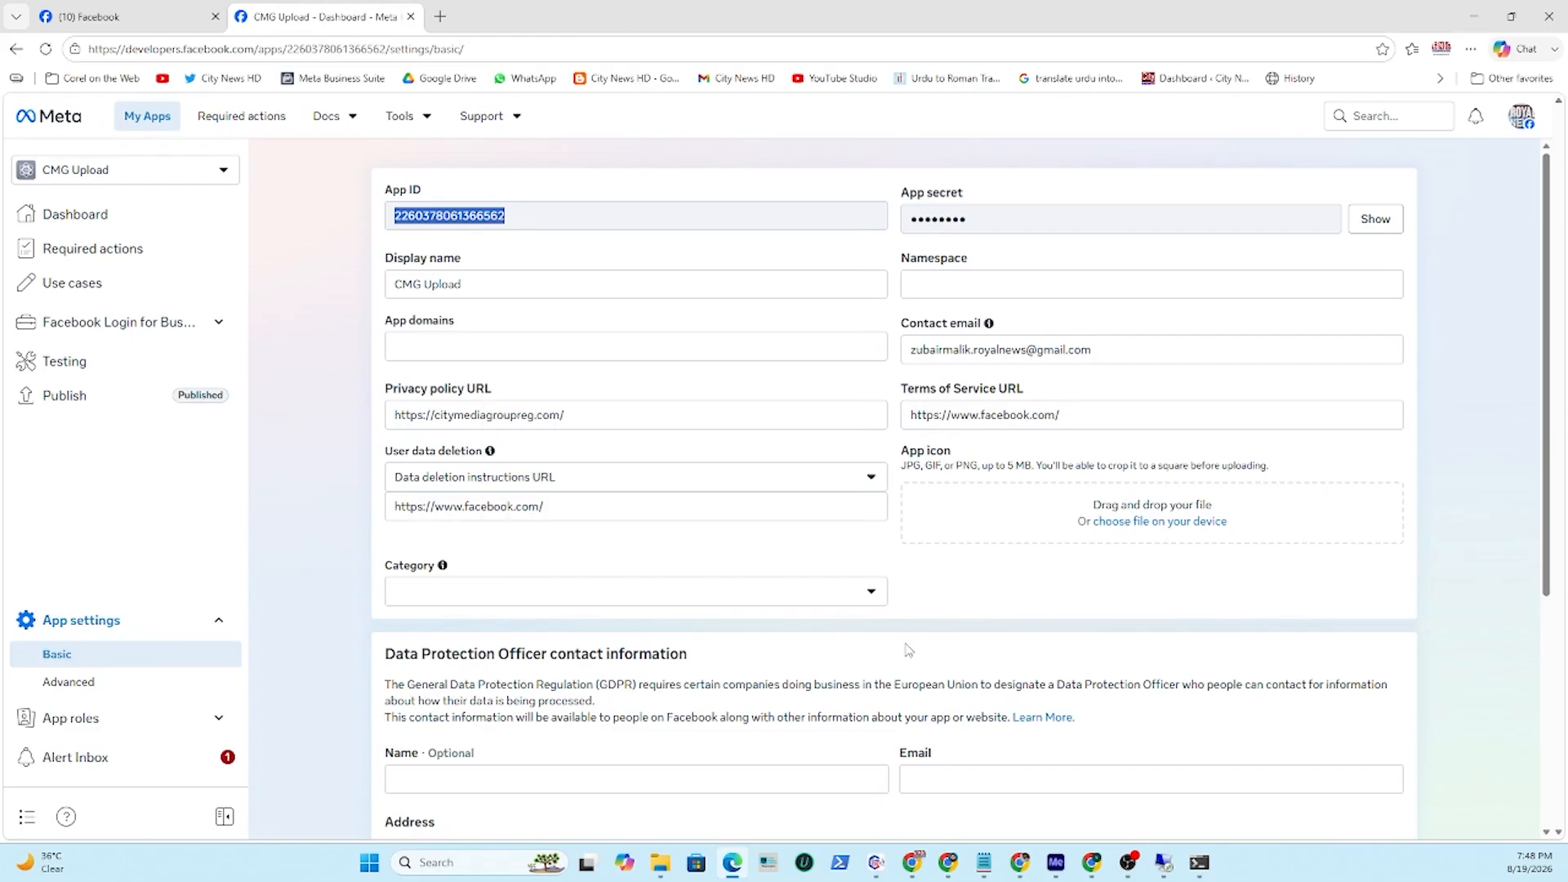
Paste the App ID into the notes on a new line below the callback URL.
left_click(983, 865)
left_click(811, 312)
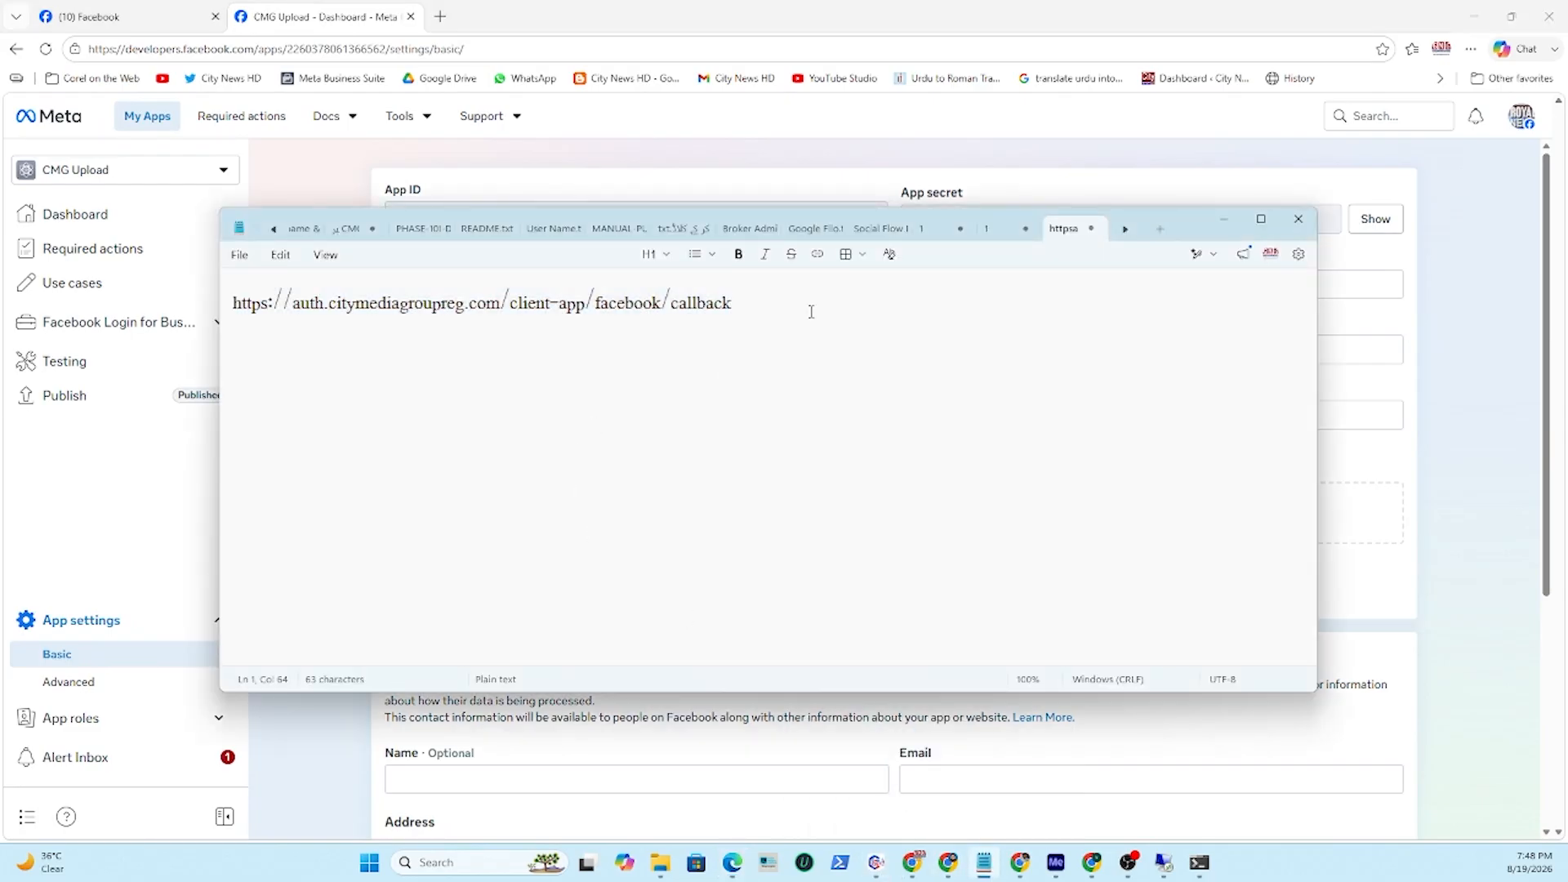
key("Return")
key("Return")
key("ctrl+v")
key("Return")
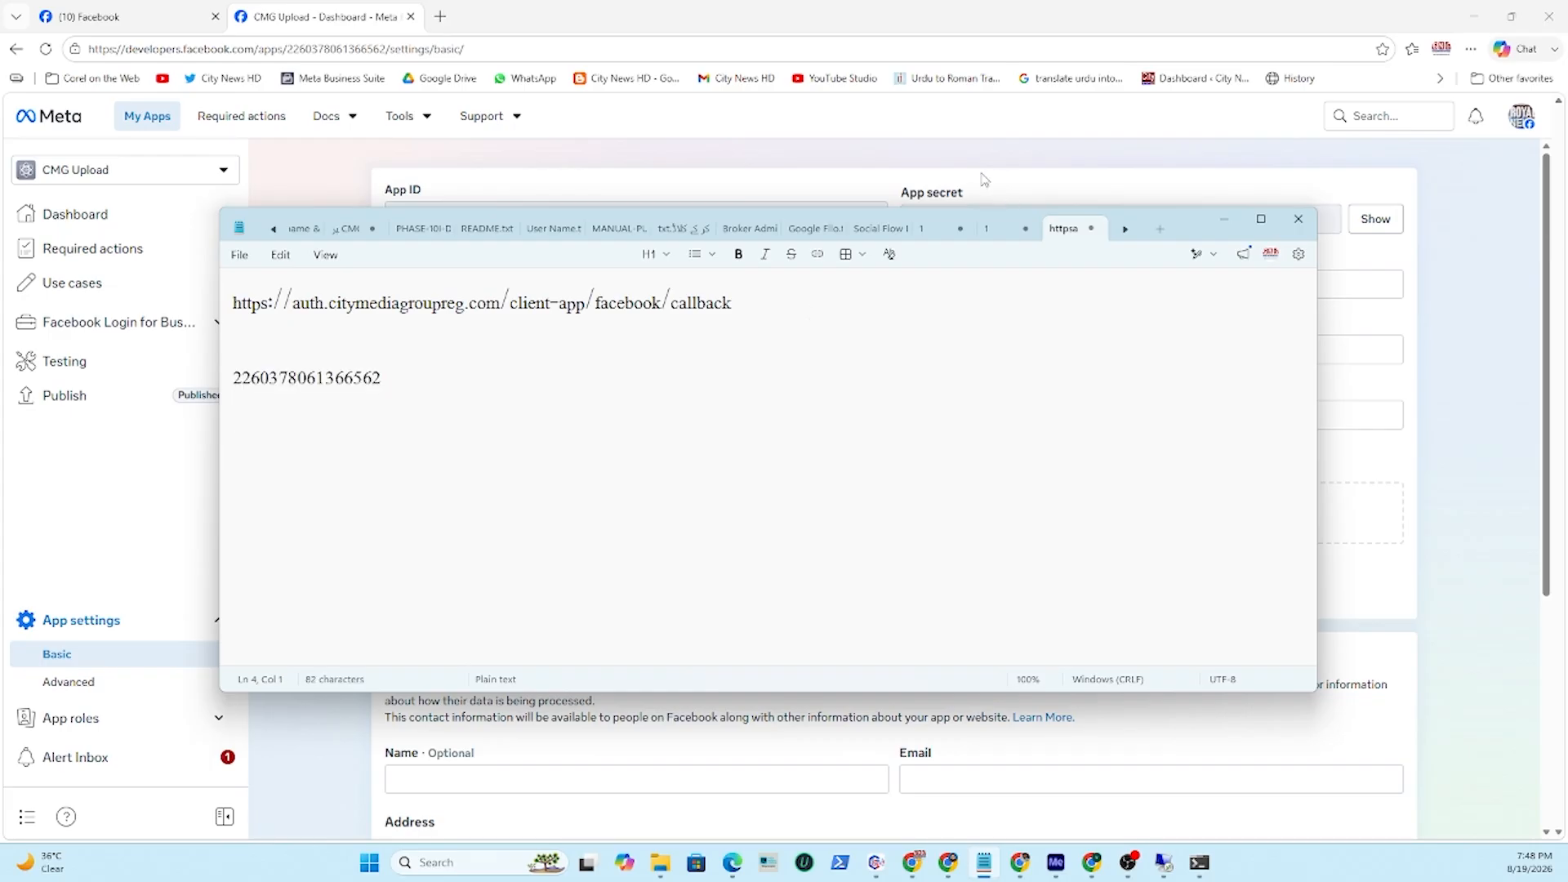
left_click(412, 196)
triple_click(412, 197)
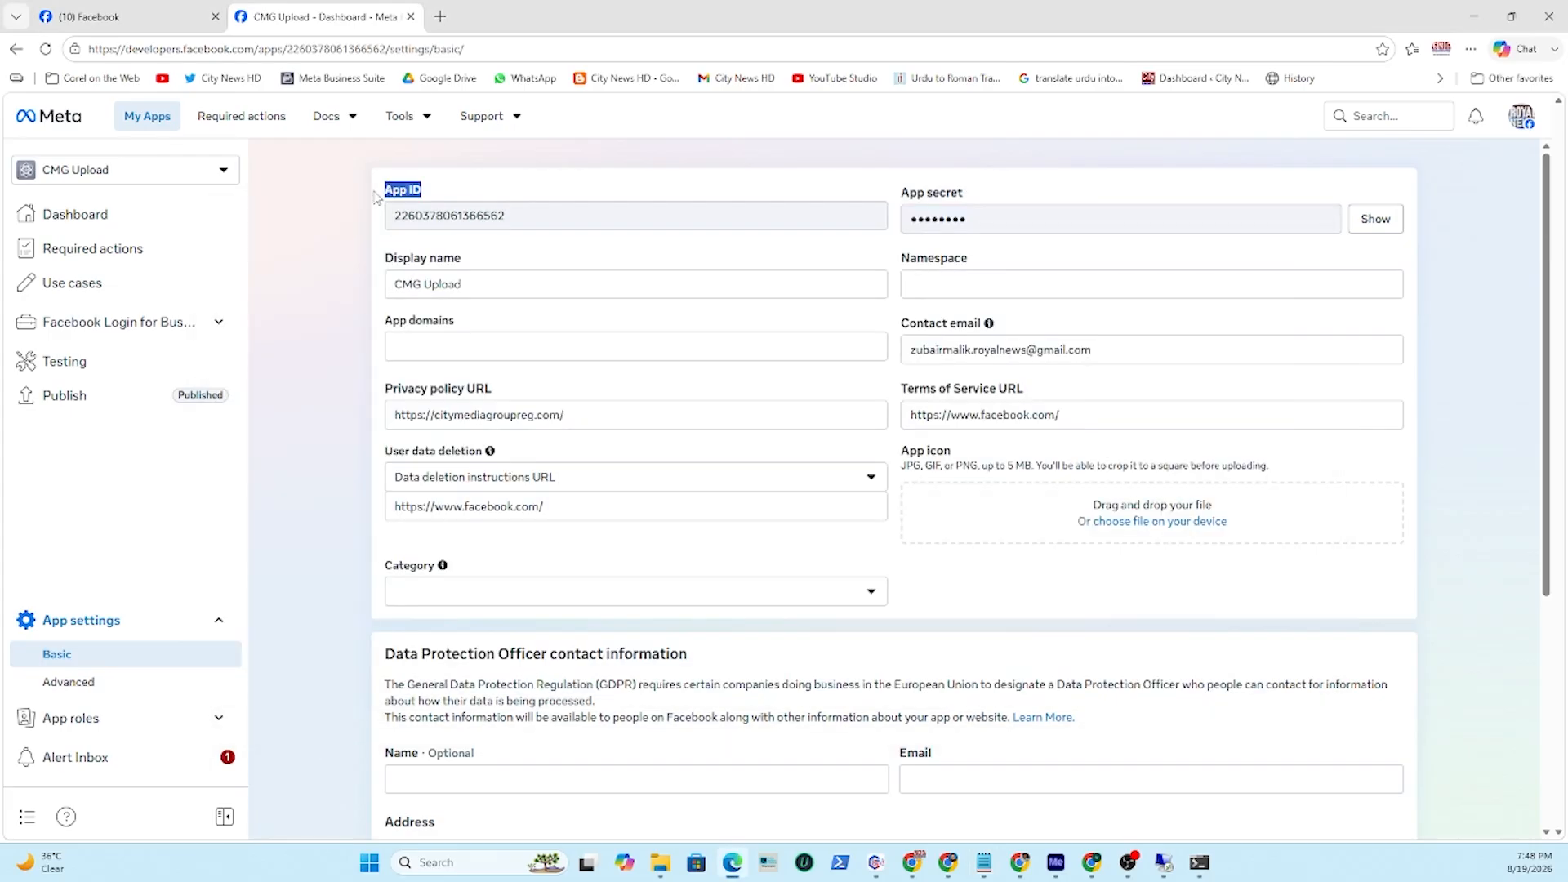
left_click(985, 863)
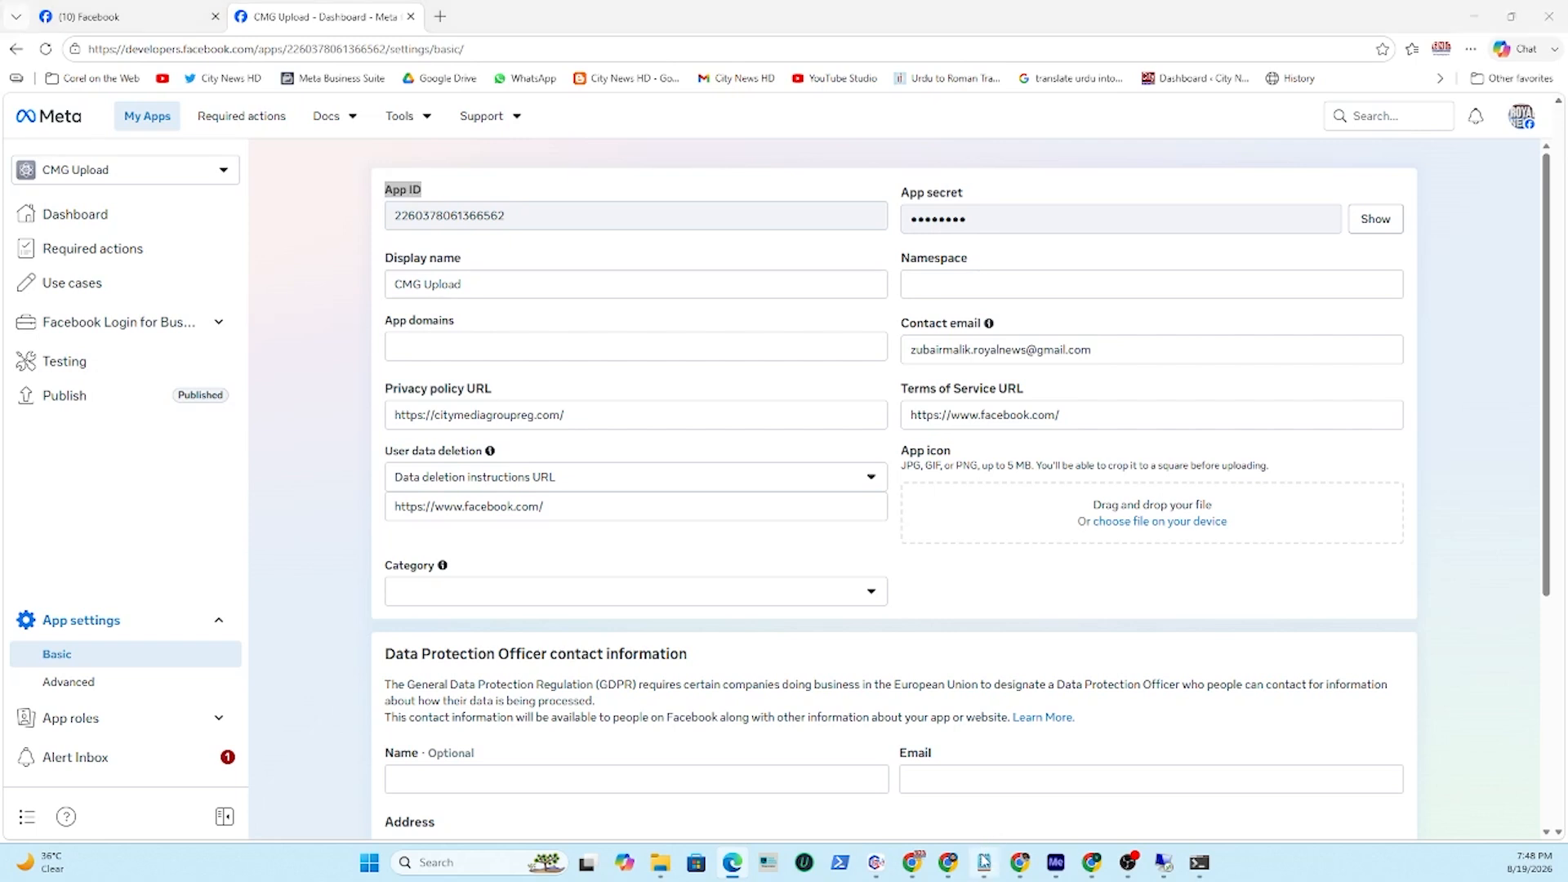
left_click(266, 342)
key("ctrl+v")
left_click(441, 381)
key("Return")
left_click(998, 167)
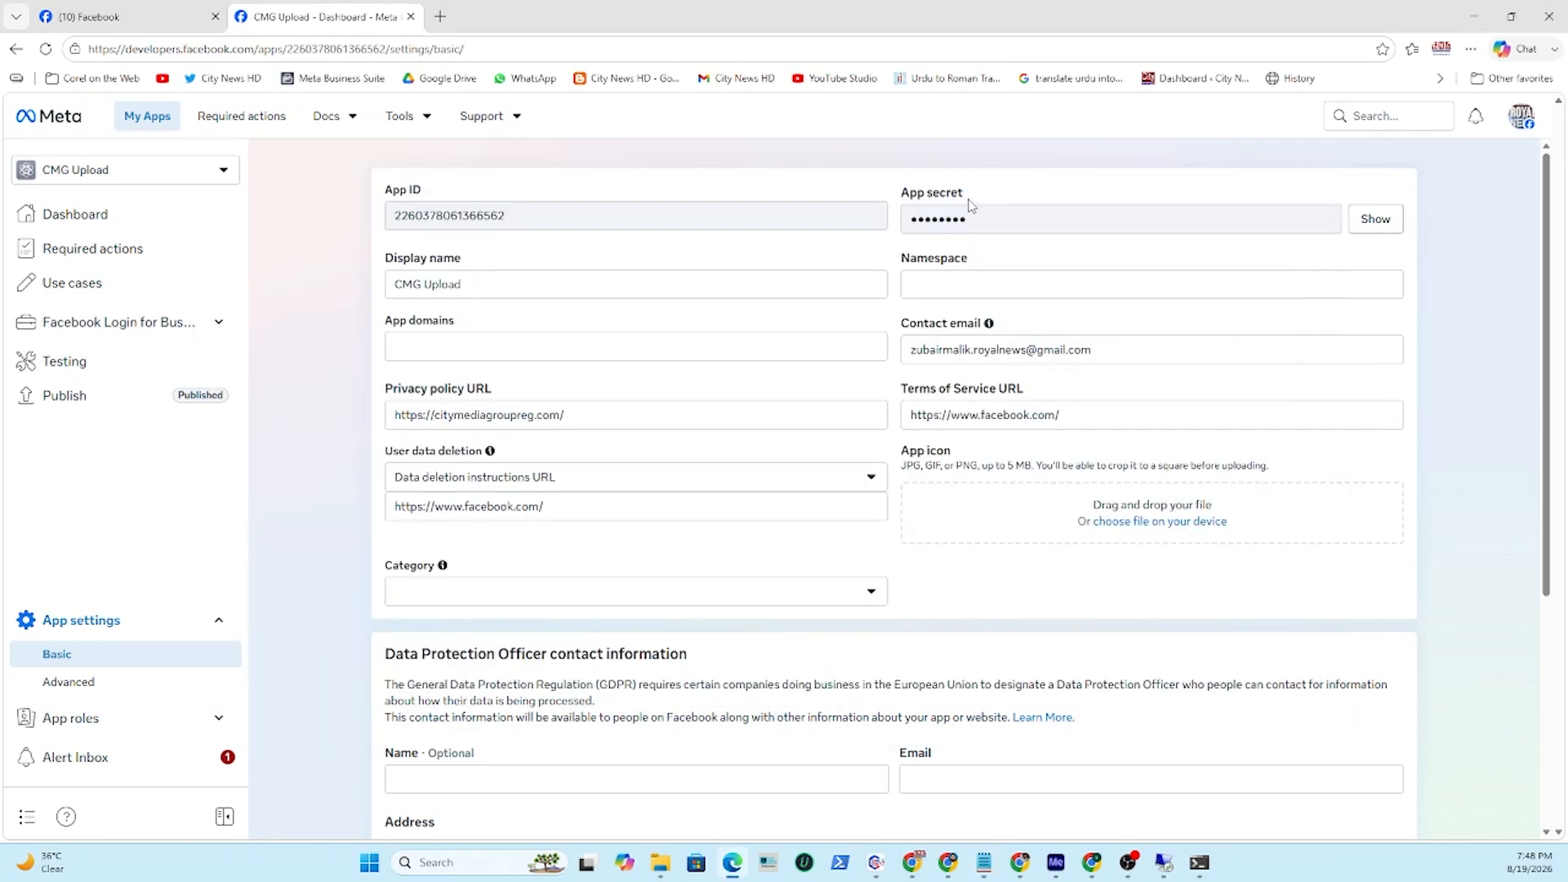
Copy the "App secret" label from the app settings and paste it as a new line in the notes.
left_click_drag(970, 200, 891, 198)
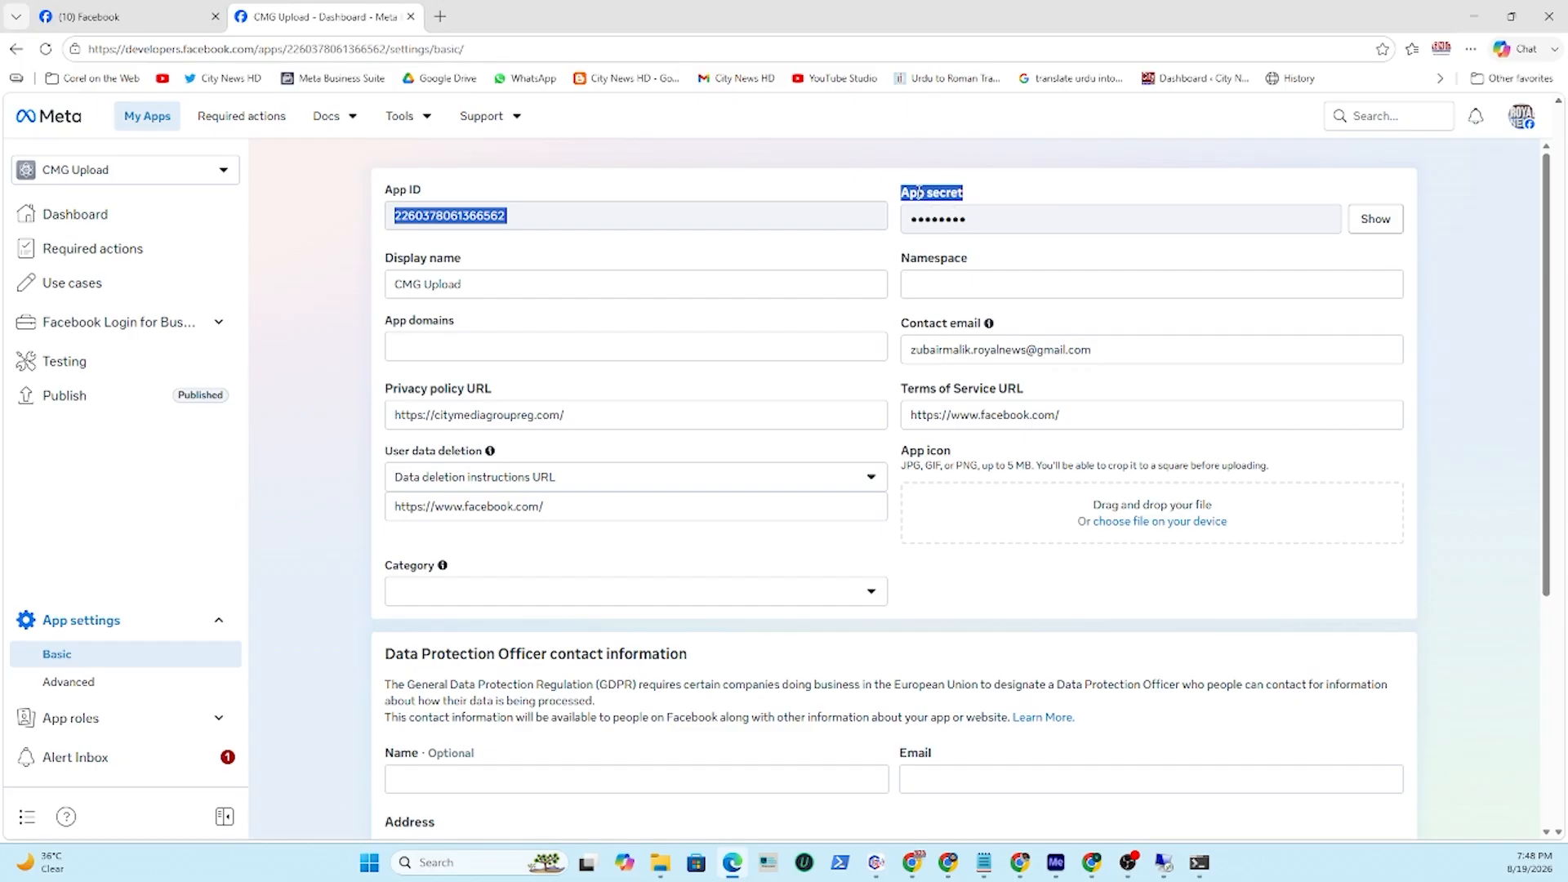
right_click(906, 195)
left_click(964, 211)
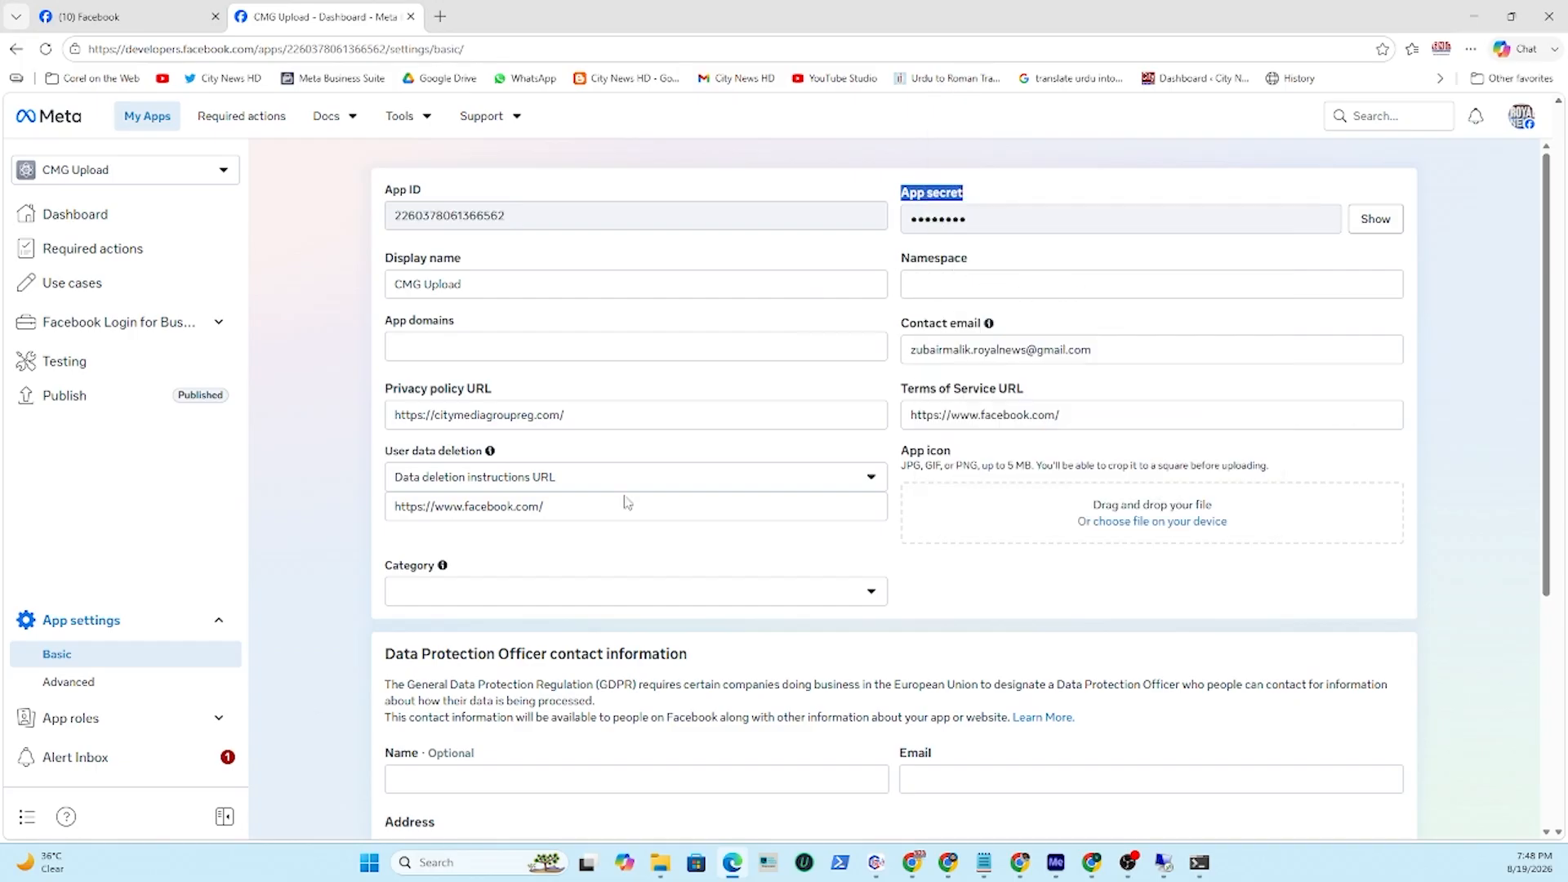
left_click(984, 863)
key("ctrl+v")
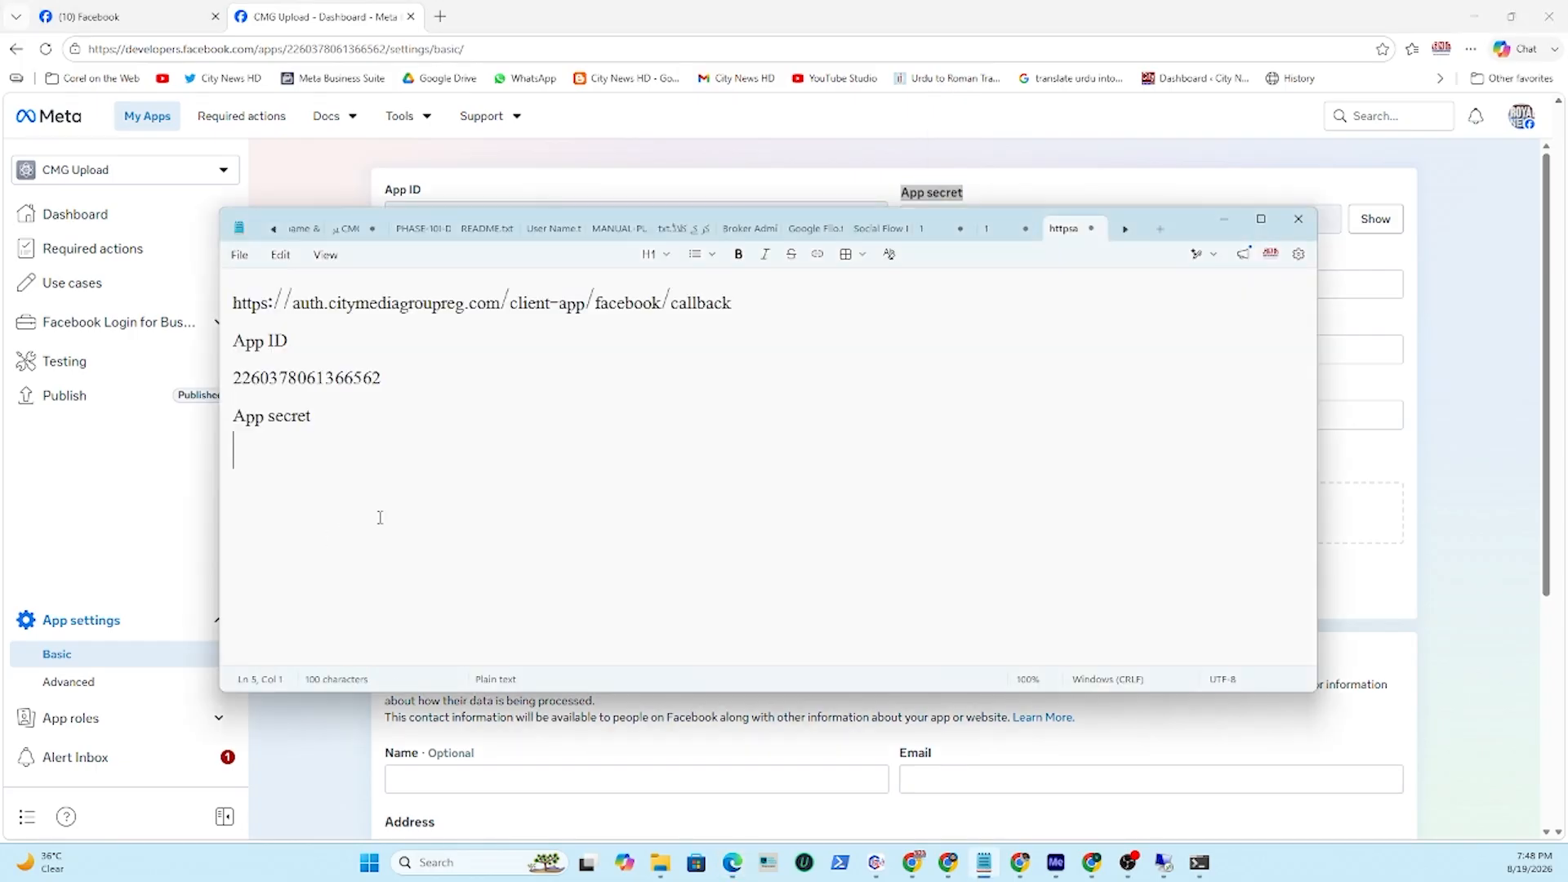
Reveal the App secret in the basic app settings, confirming the password re-entry prompt.
left_click(1140, 180)
left_click(1373, 220)
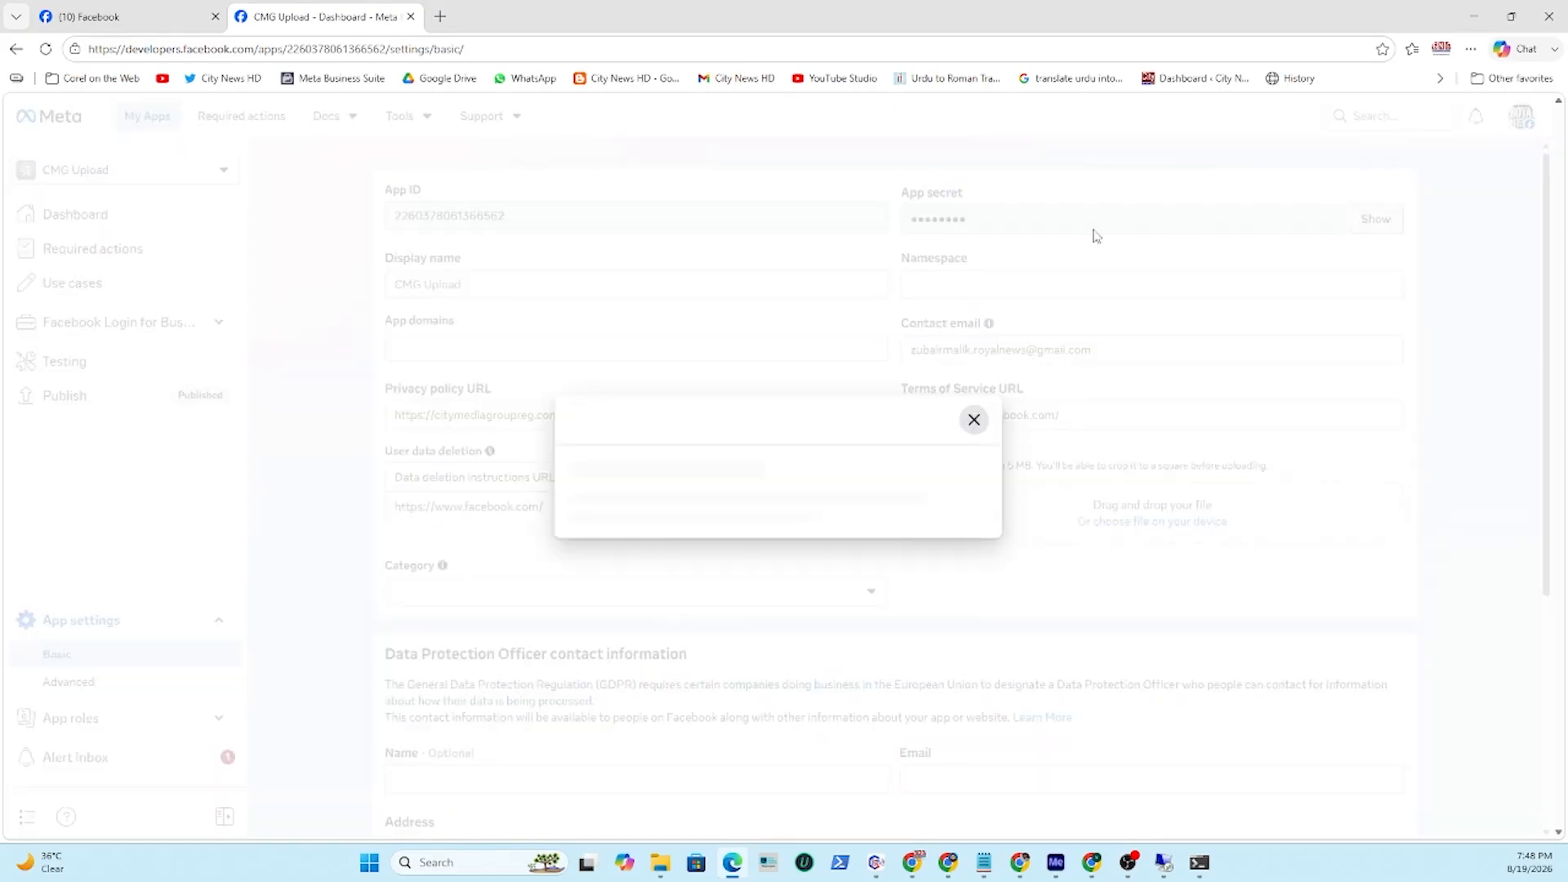
left_click(677, 497)
left_click(948, 555)
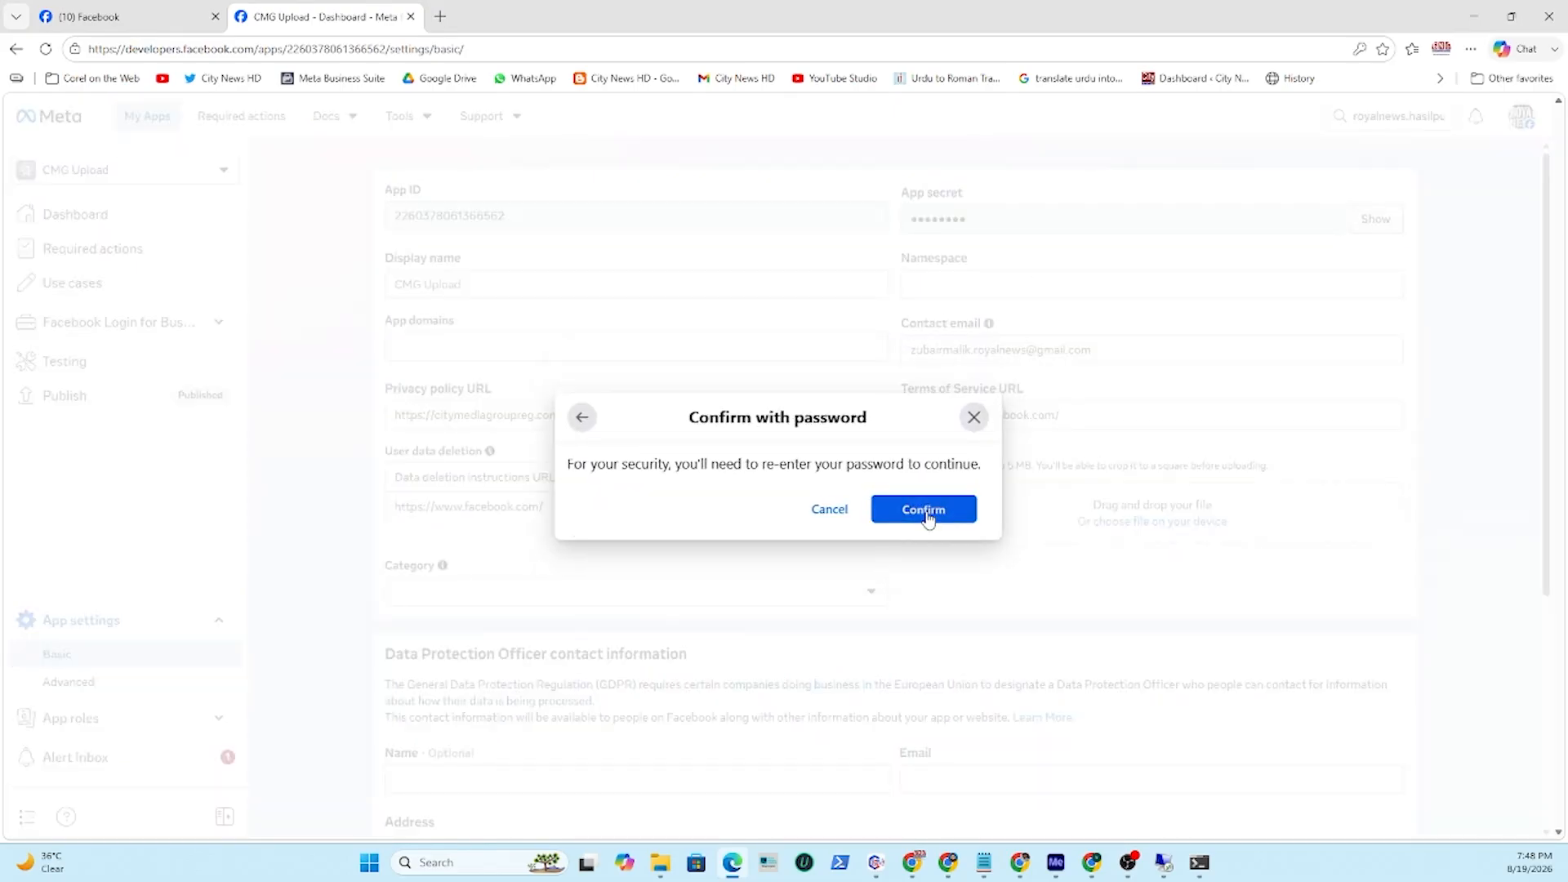
left_click(926, 512)
Copy the revealed App secret and paste it into the notes below the App secret label.
left_click_drag(1164, 217, 856, 231)
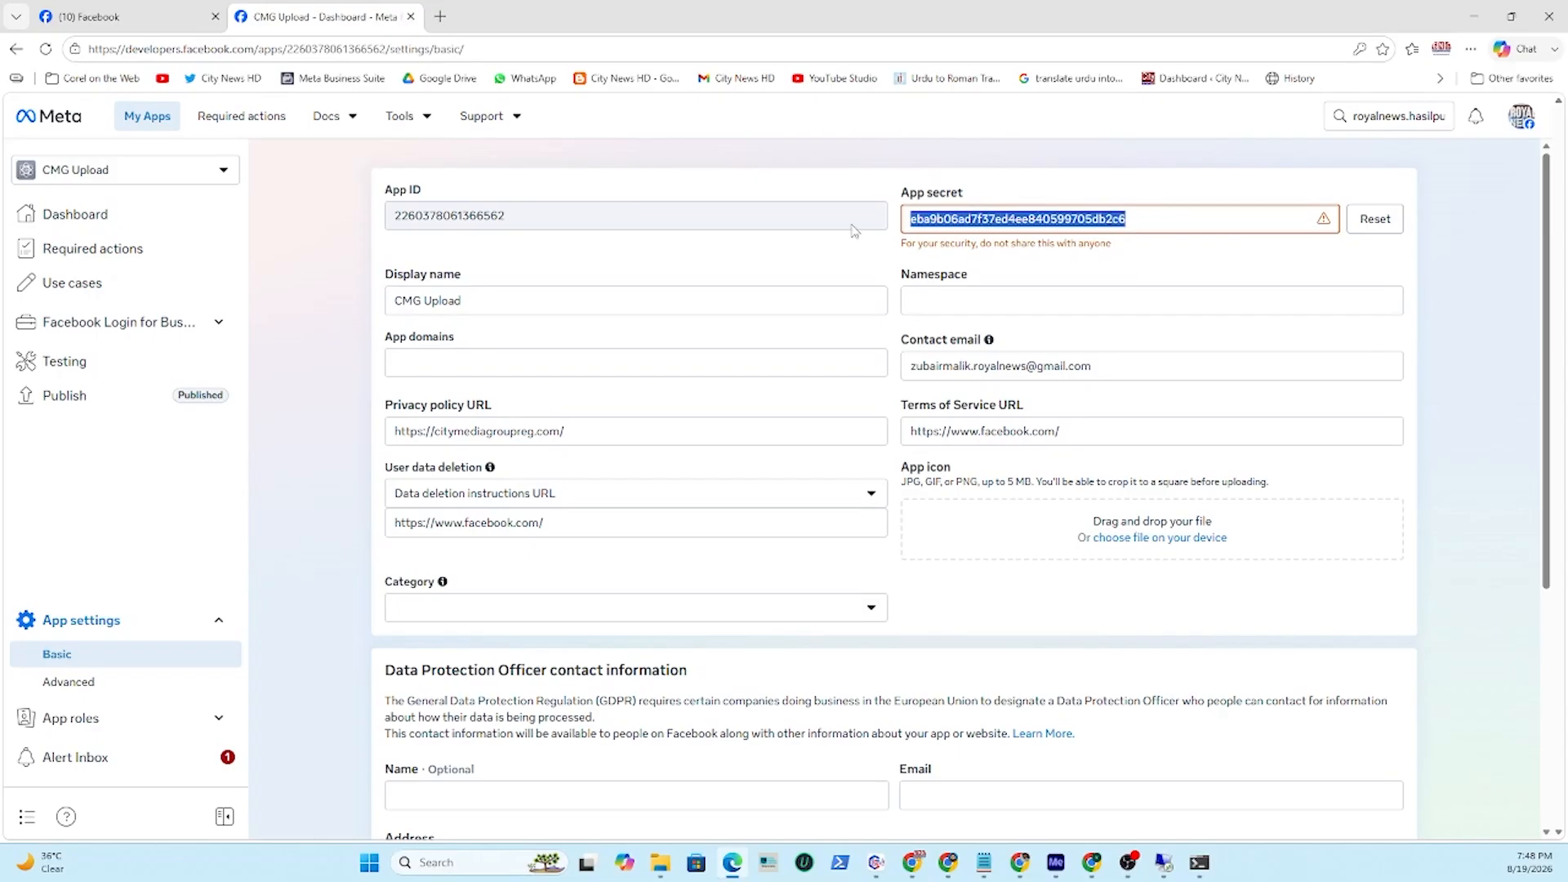
right_click(936, 220)
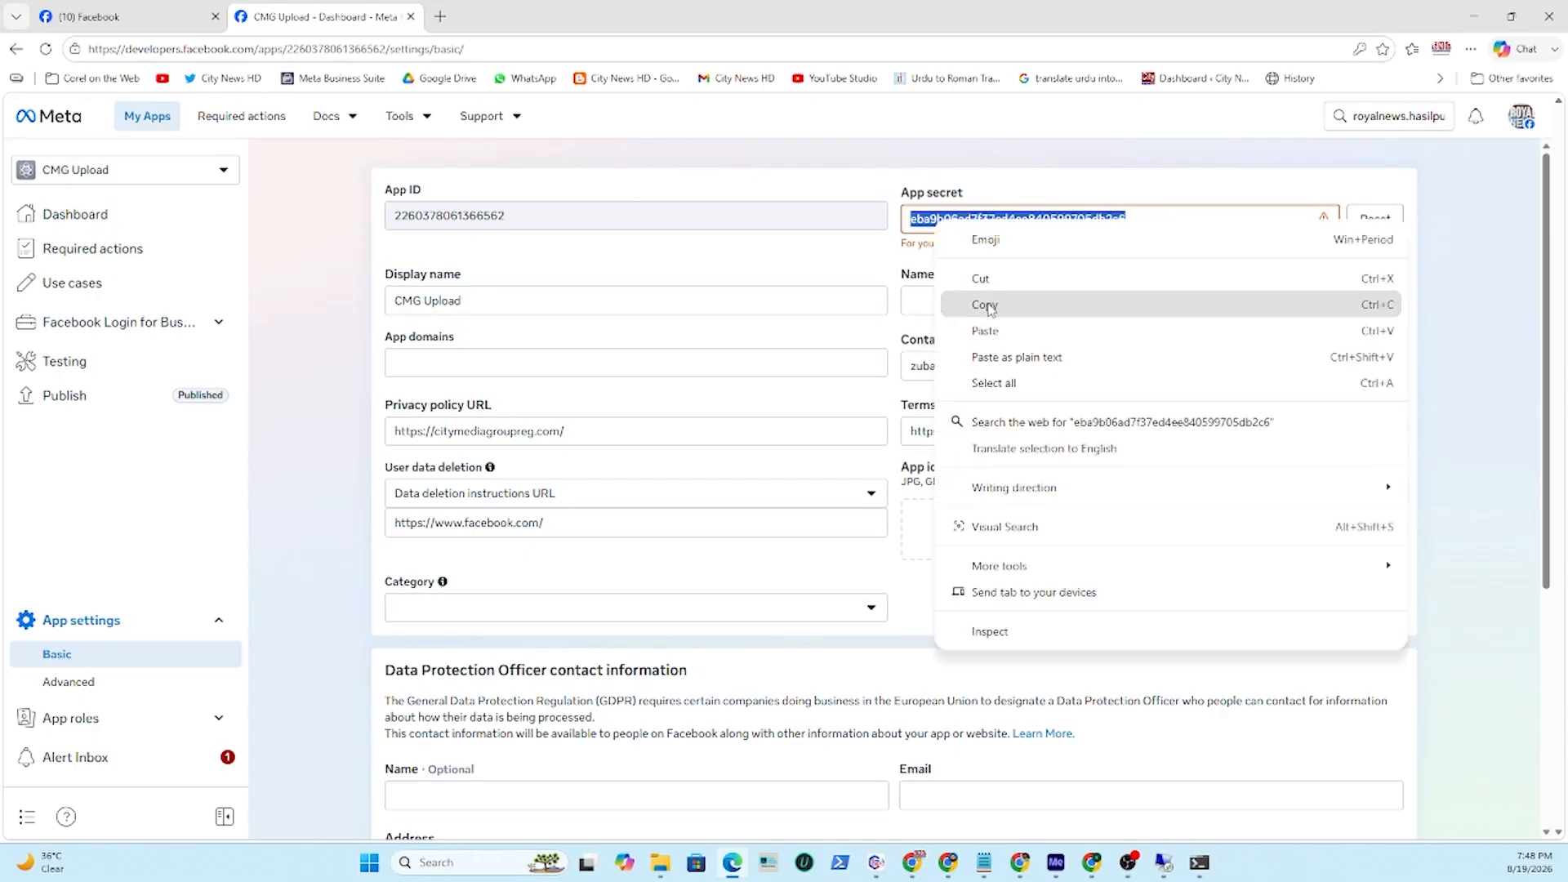
left_click(993, 304)
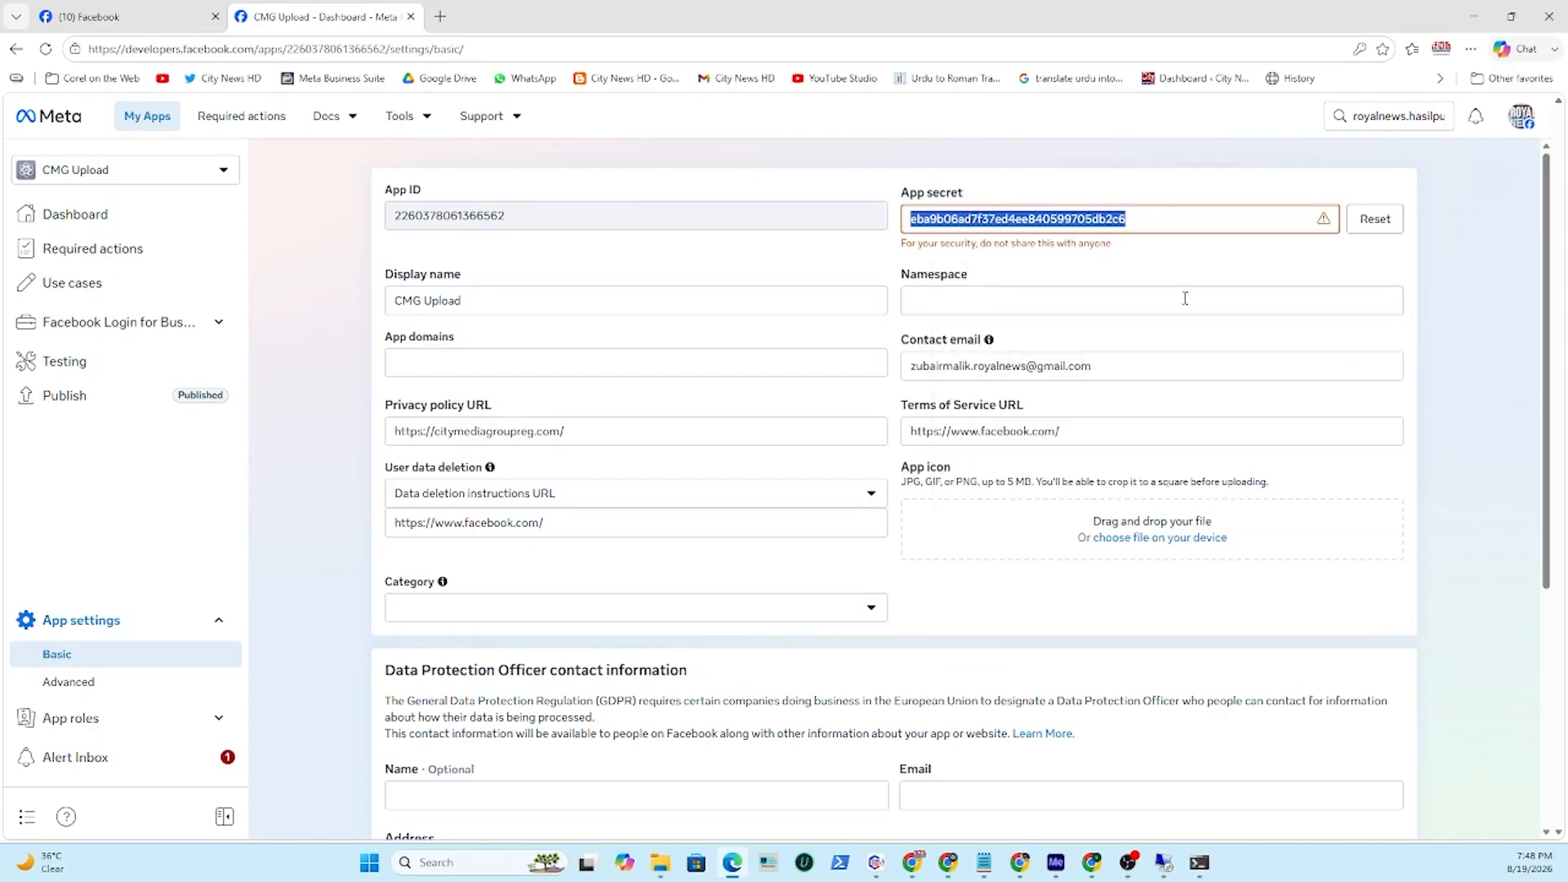
left_click(984, 865)
key("ctrl+v")
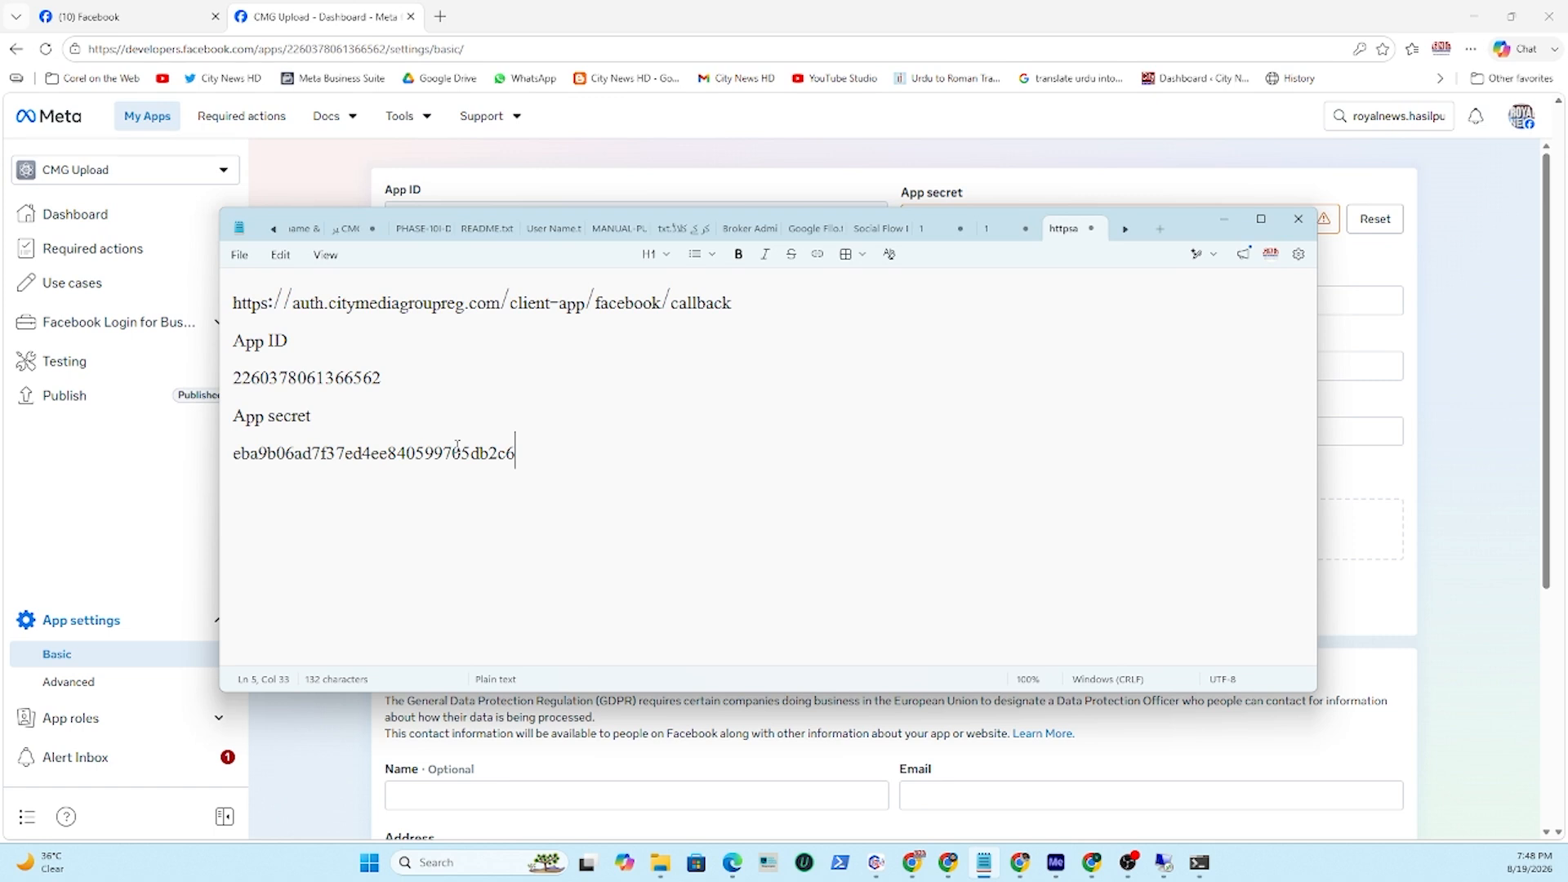
Copy the App ID from the notes and switch to CMG Social Flow.
left_click_drag(397, 375, 233, 378)
right_click(342, 378)
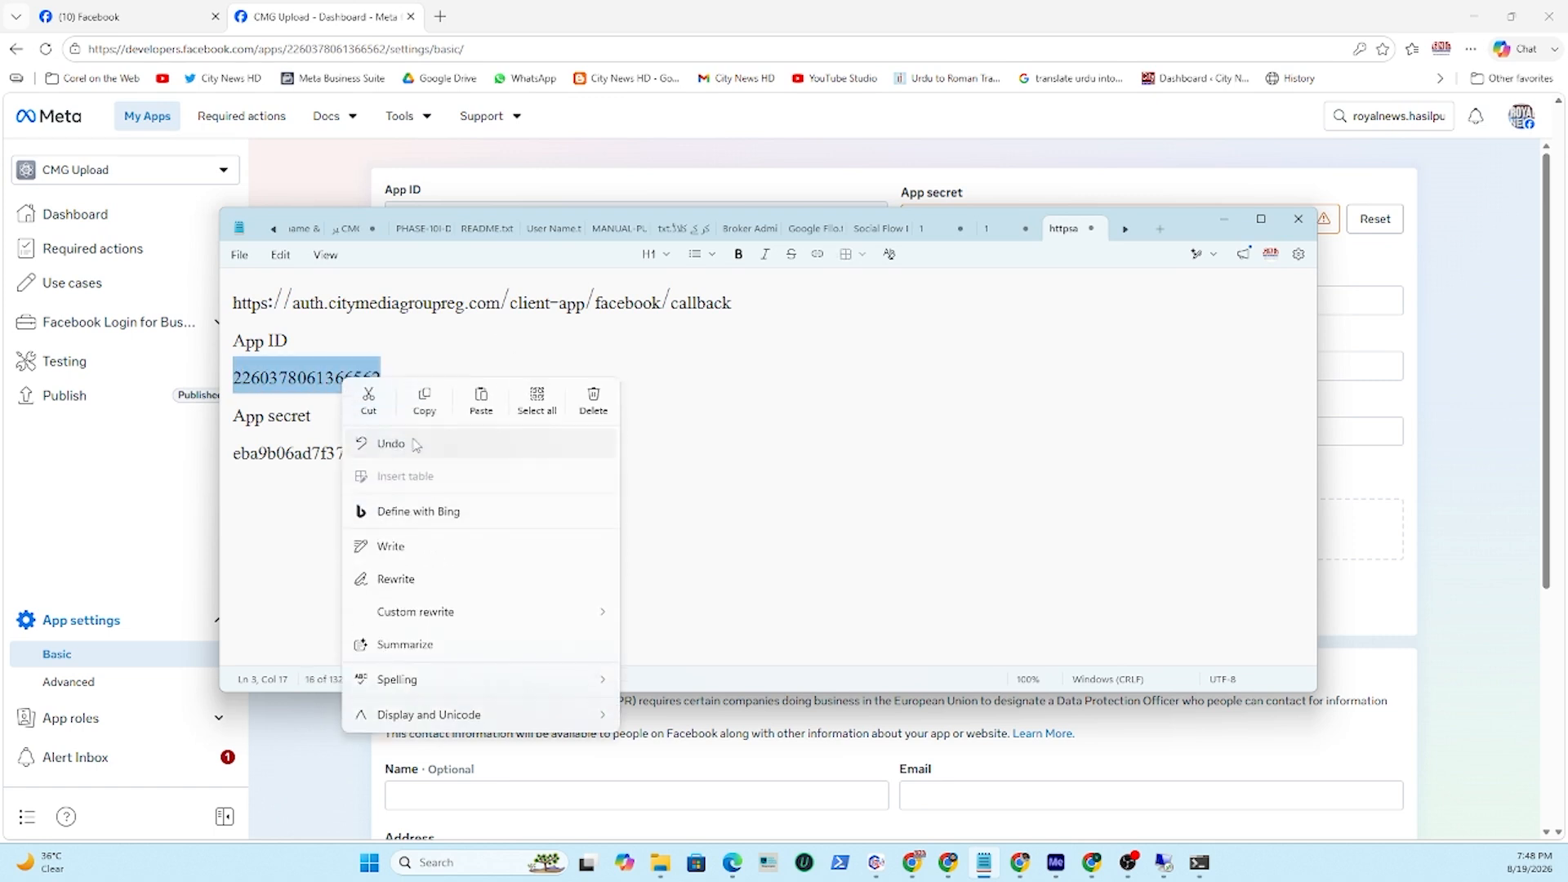
left_click(426, 397)
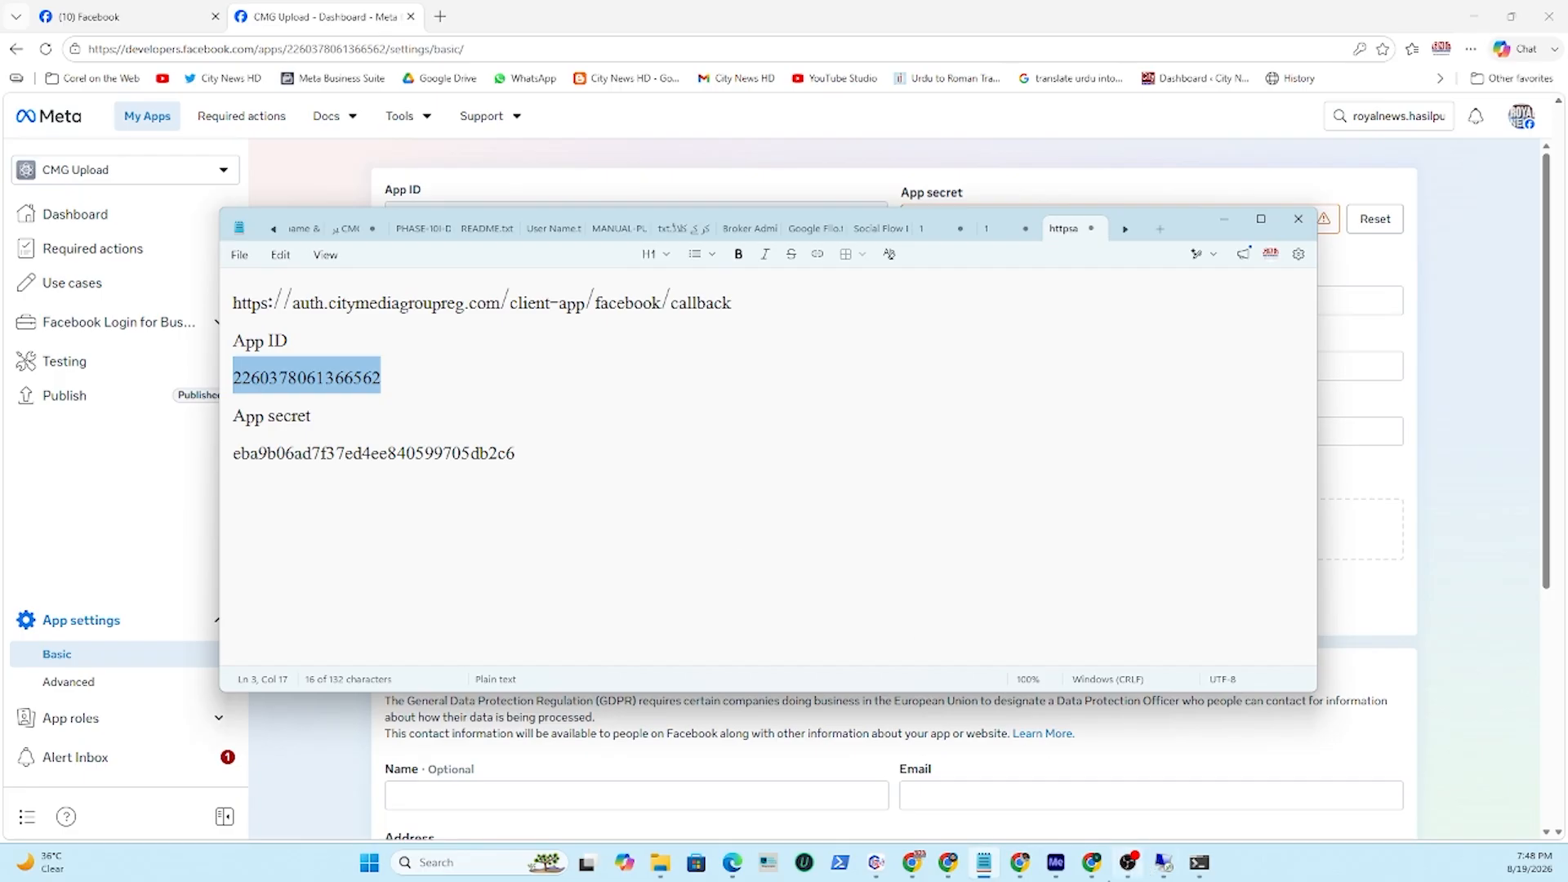
left_click(876, 862)
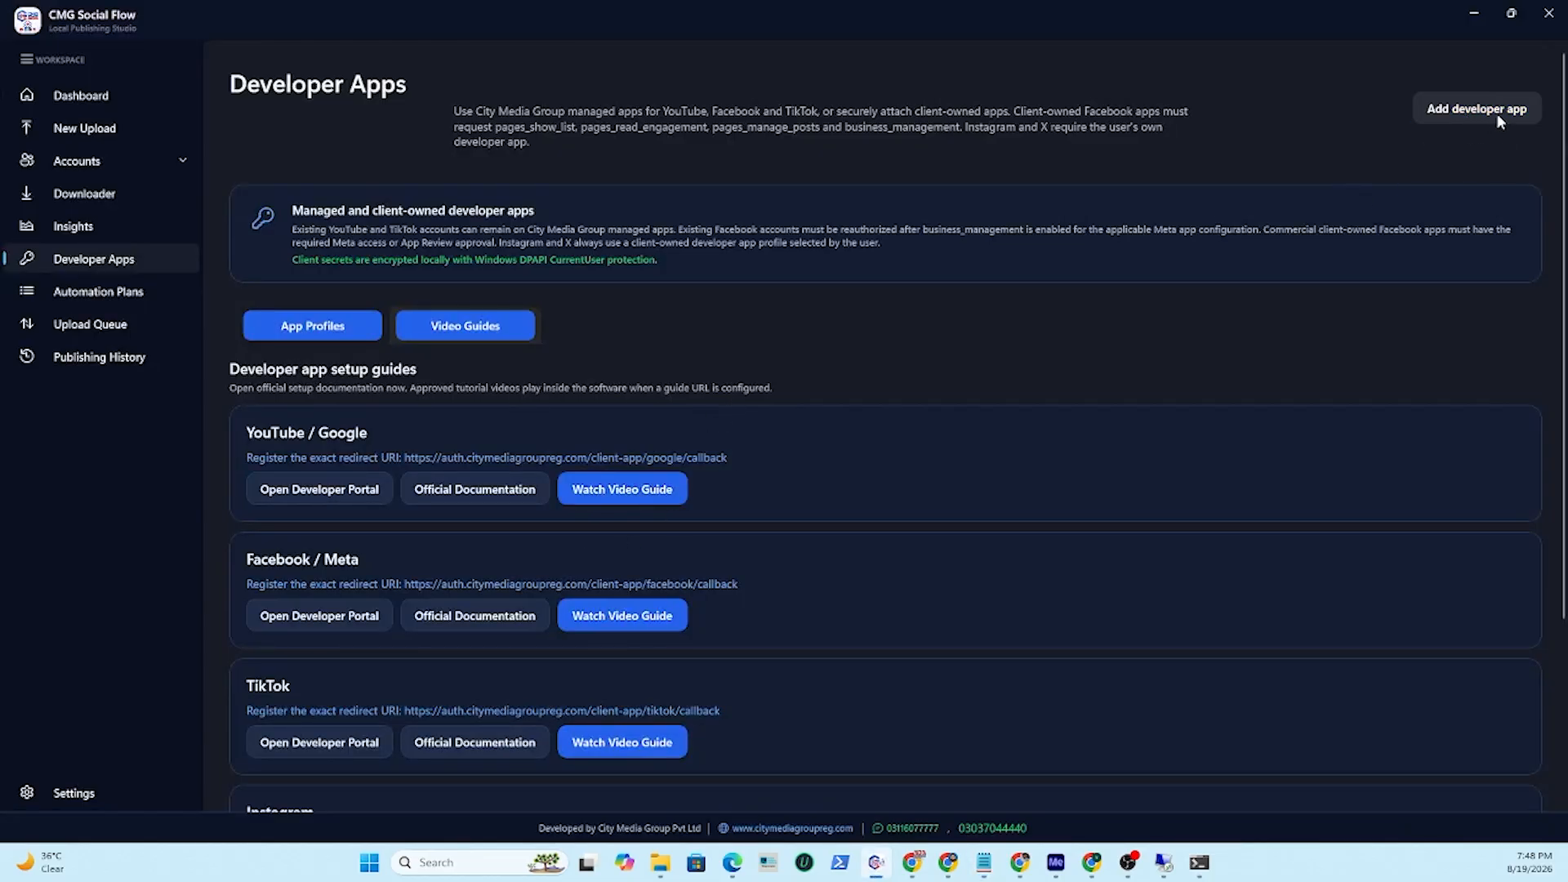
Add a Facebook / Meta developer app profile named CMG Upload and paste the App ID as its client ID.
left_click(1470, 113)
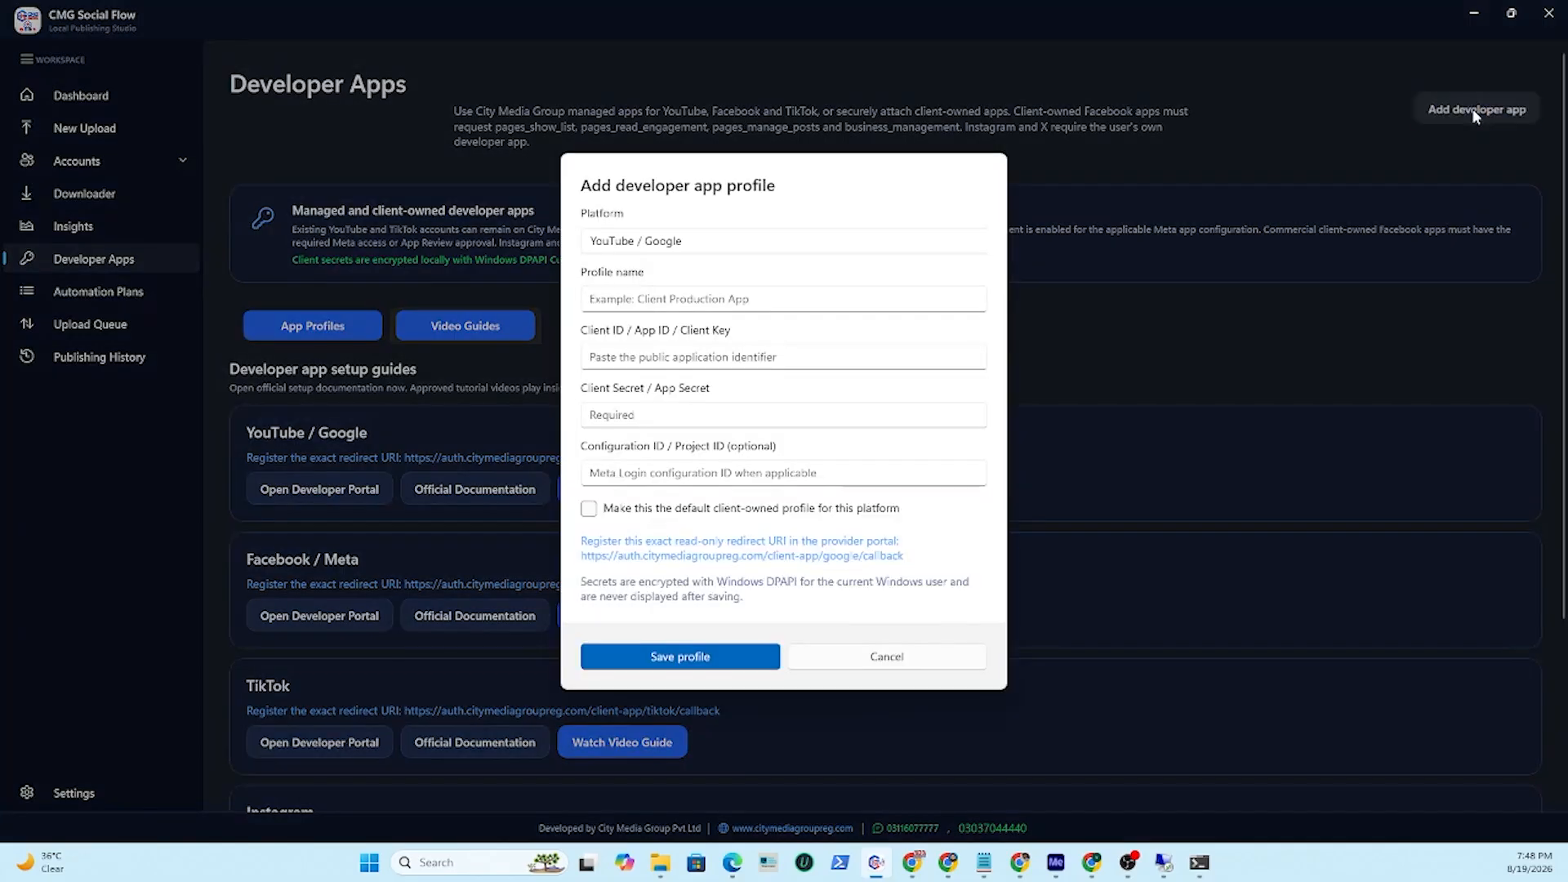
left_click(693, 243)
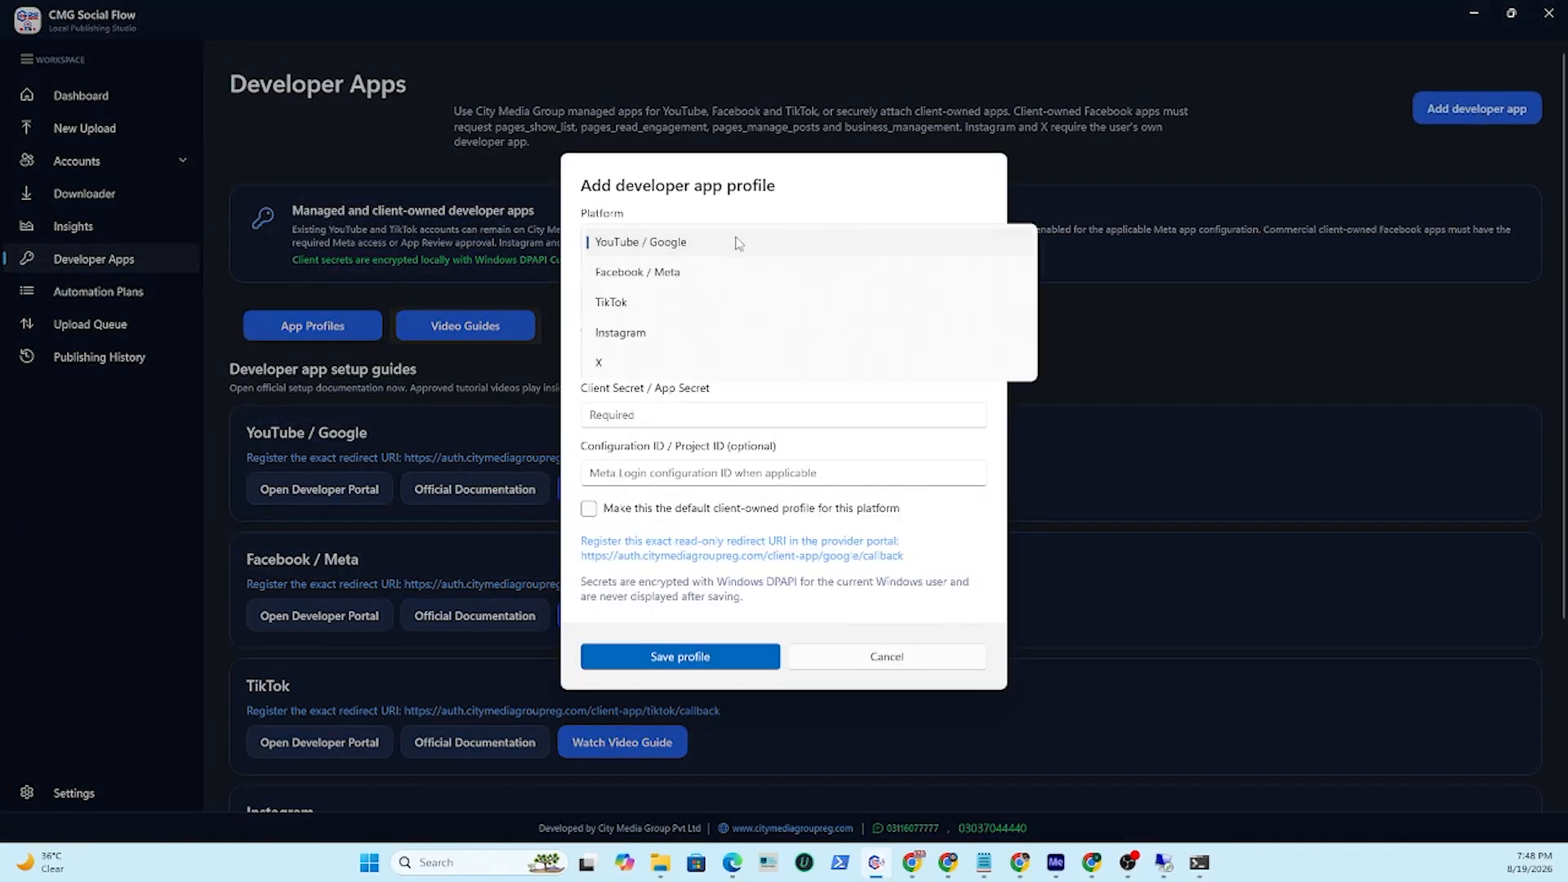
left_click(644, 278)
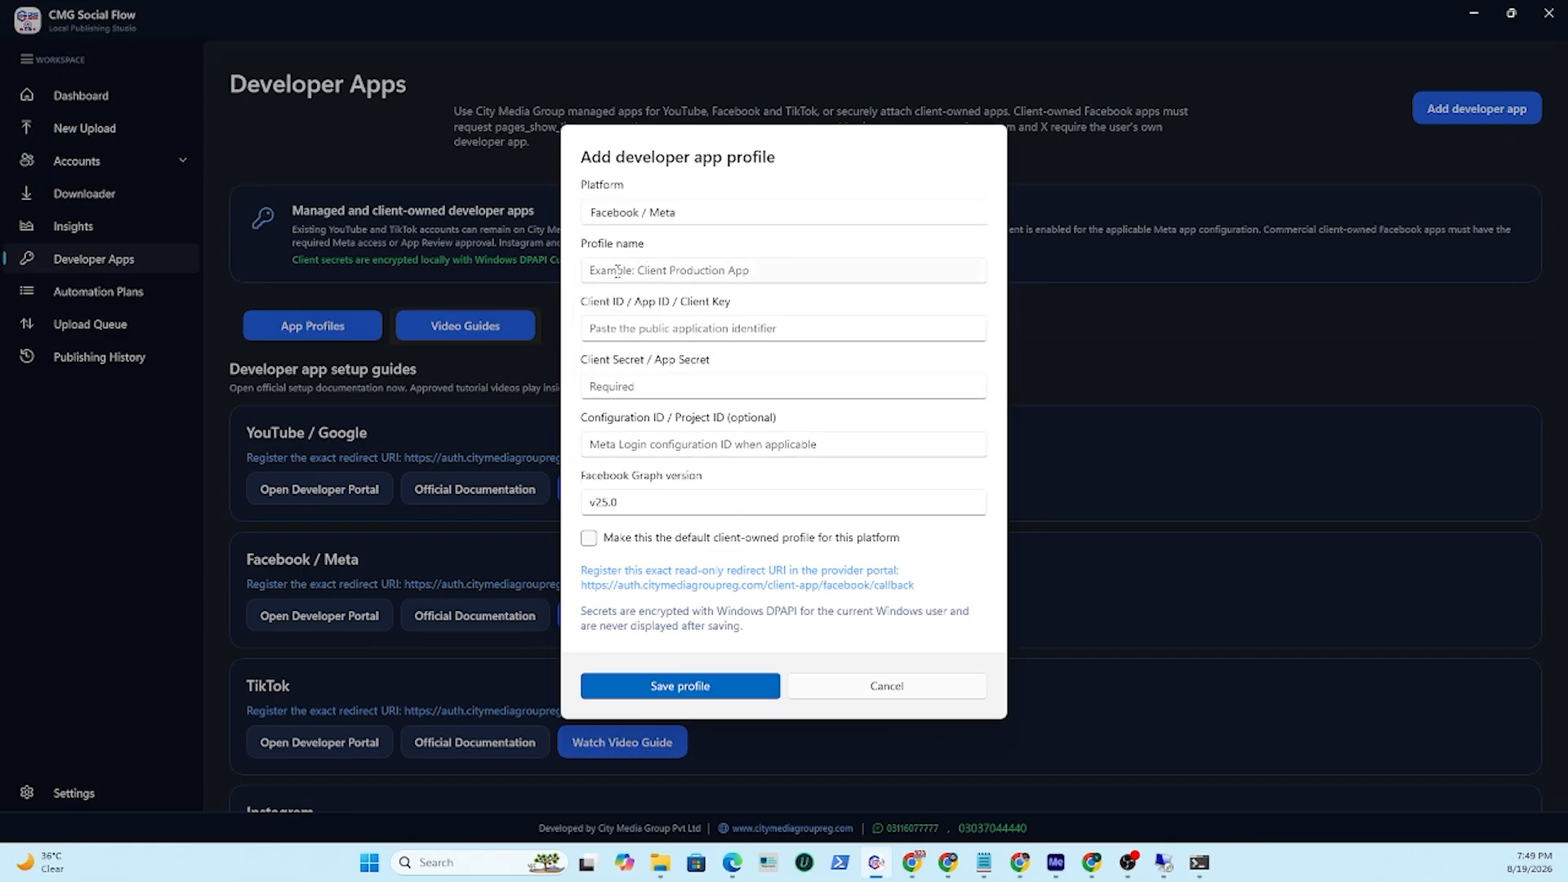
left_click(784, 272)
type("CM")
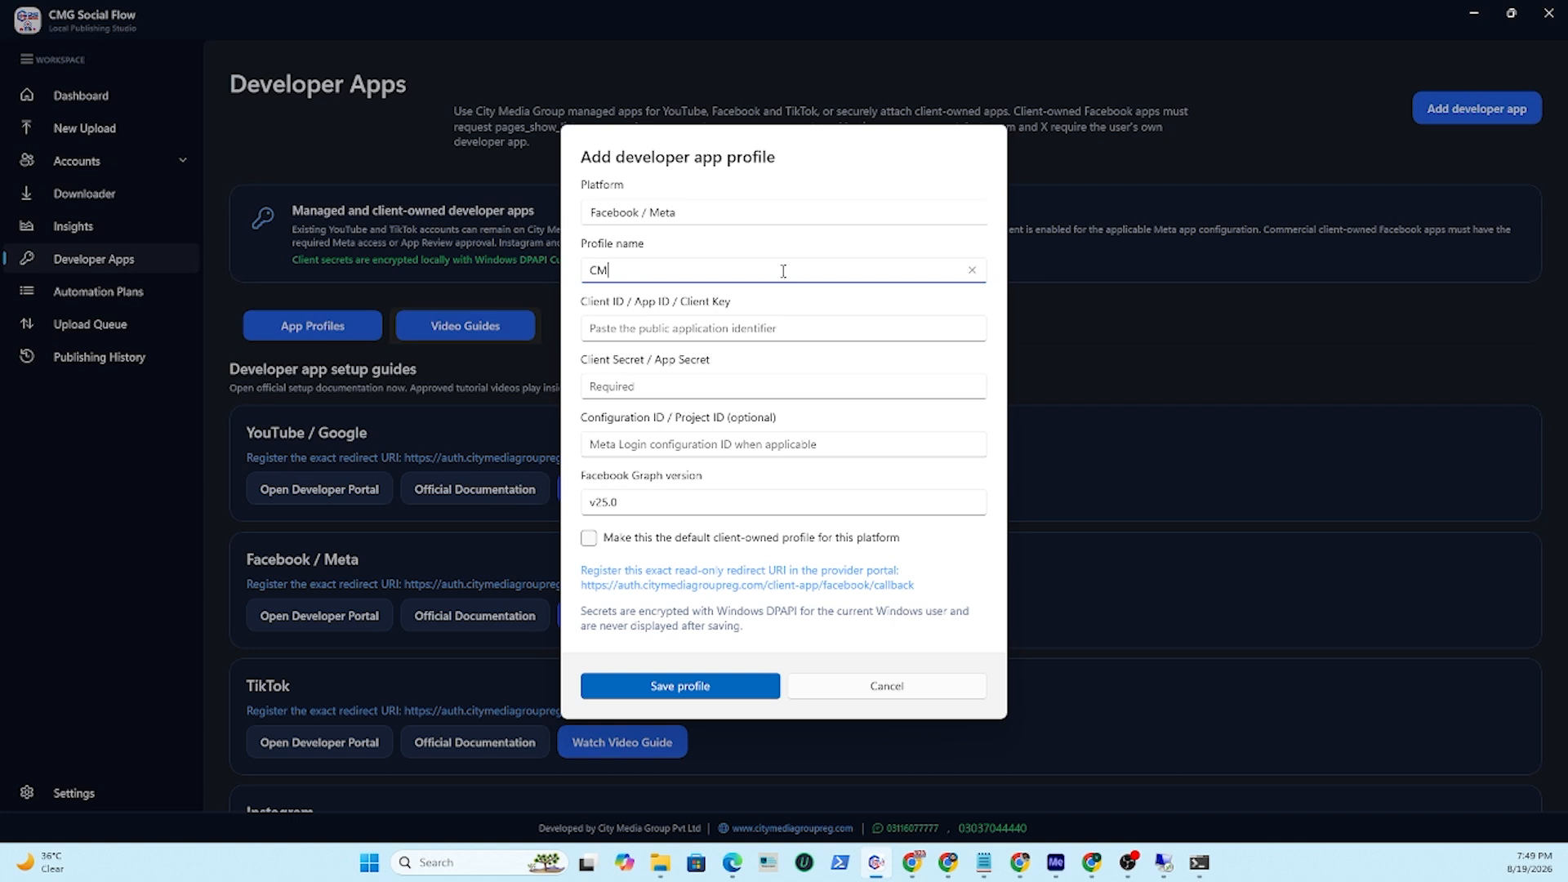
type("G Upload")
left_click(666, 329)
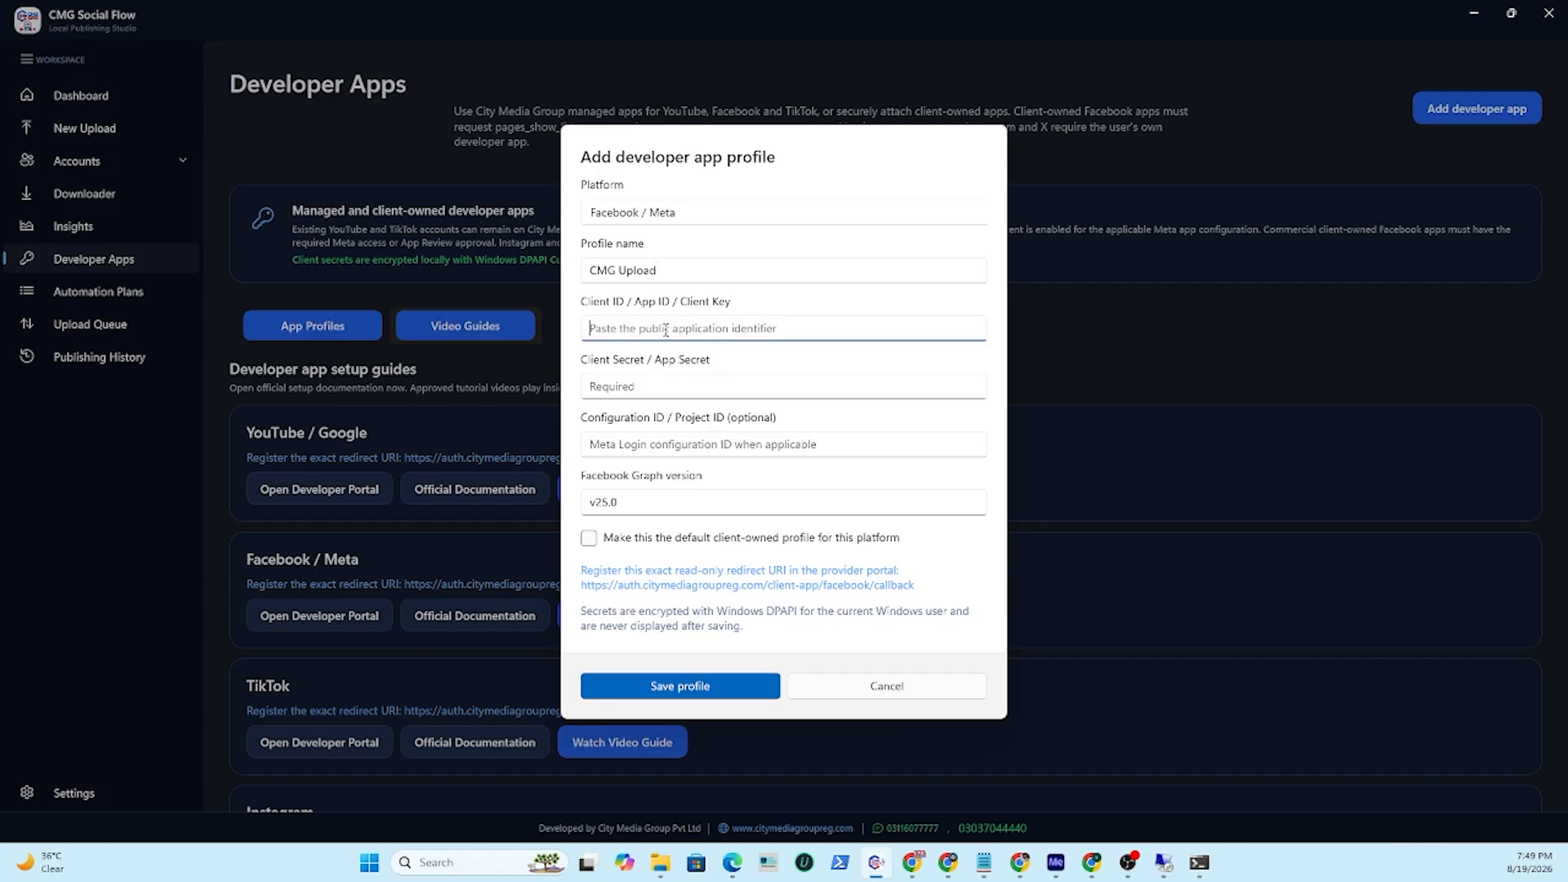
key("ctrl+v")
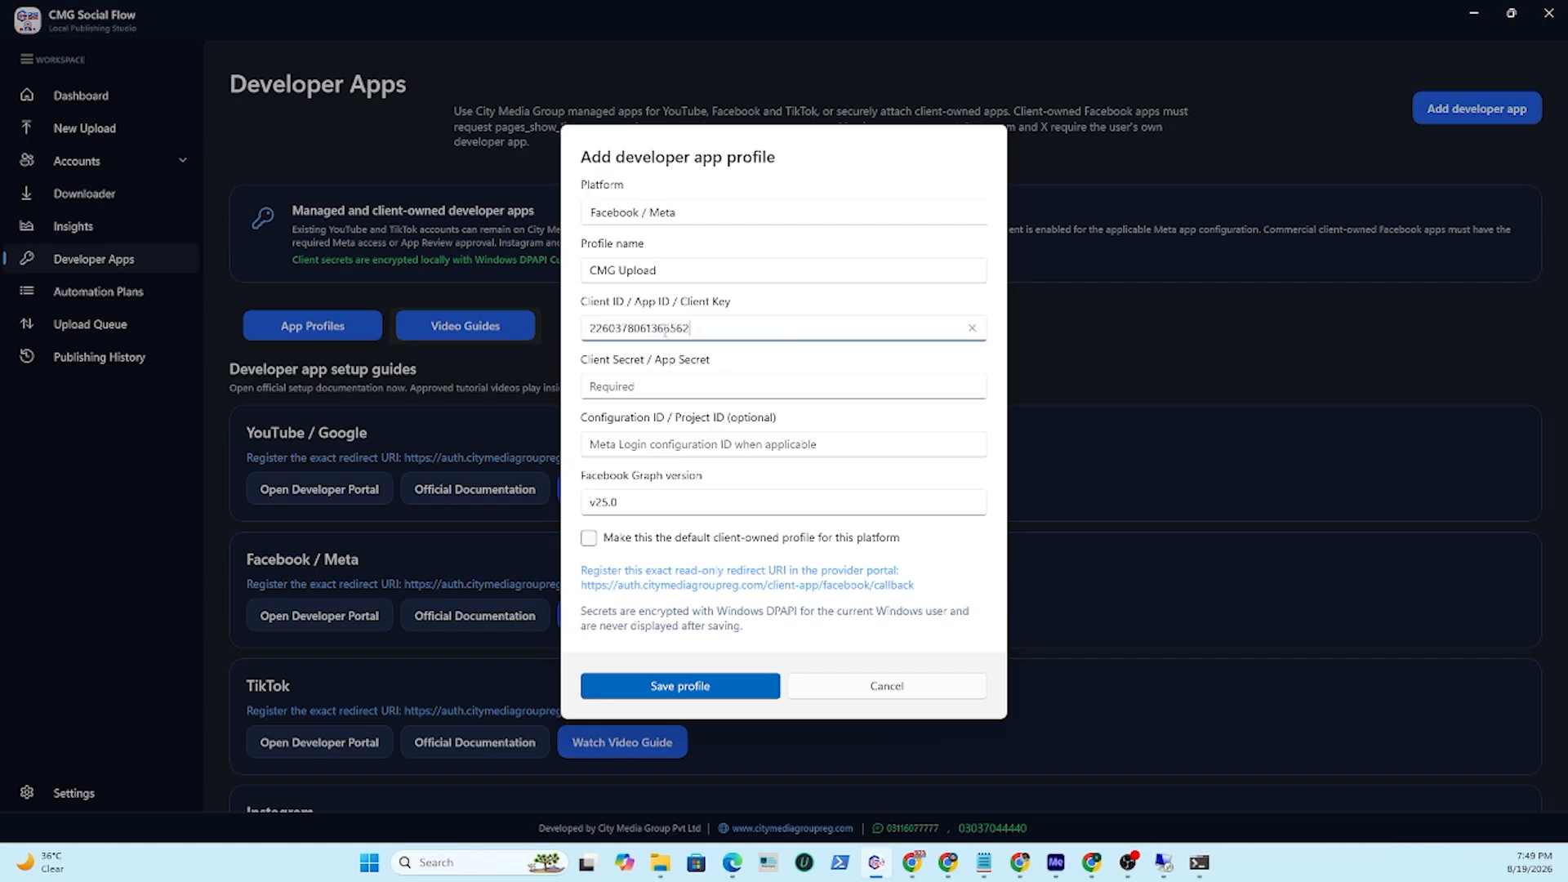
Copy the App secret from the notes and paste it into the profile's Client Secret / App Secret field.
left_click(984, 864)
left_click_drag(542, 454, 209, 452)
right_click(369, 454)
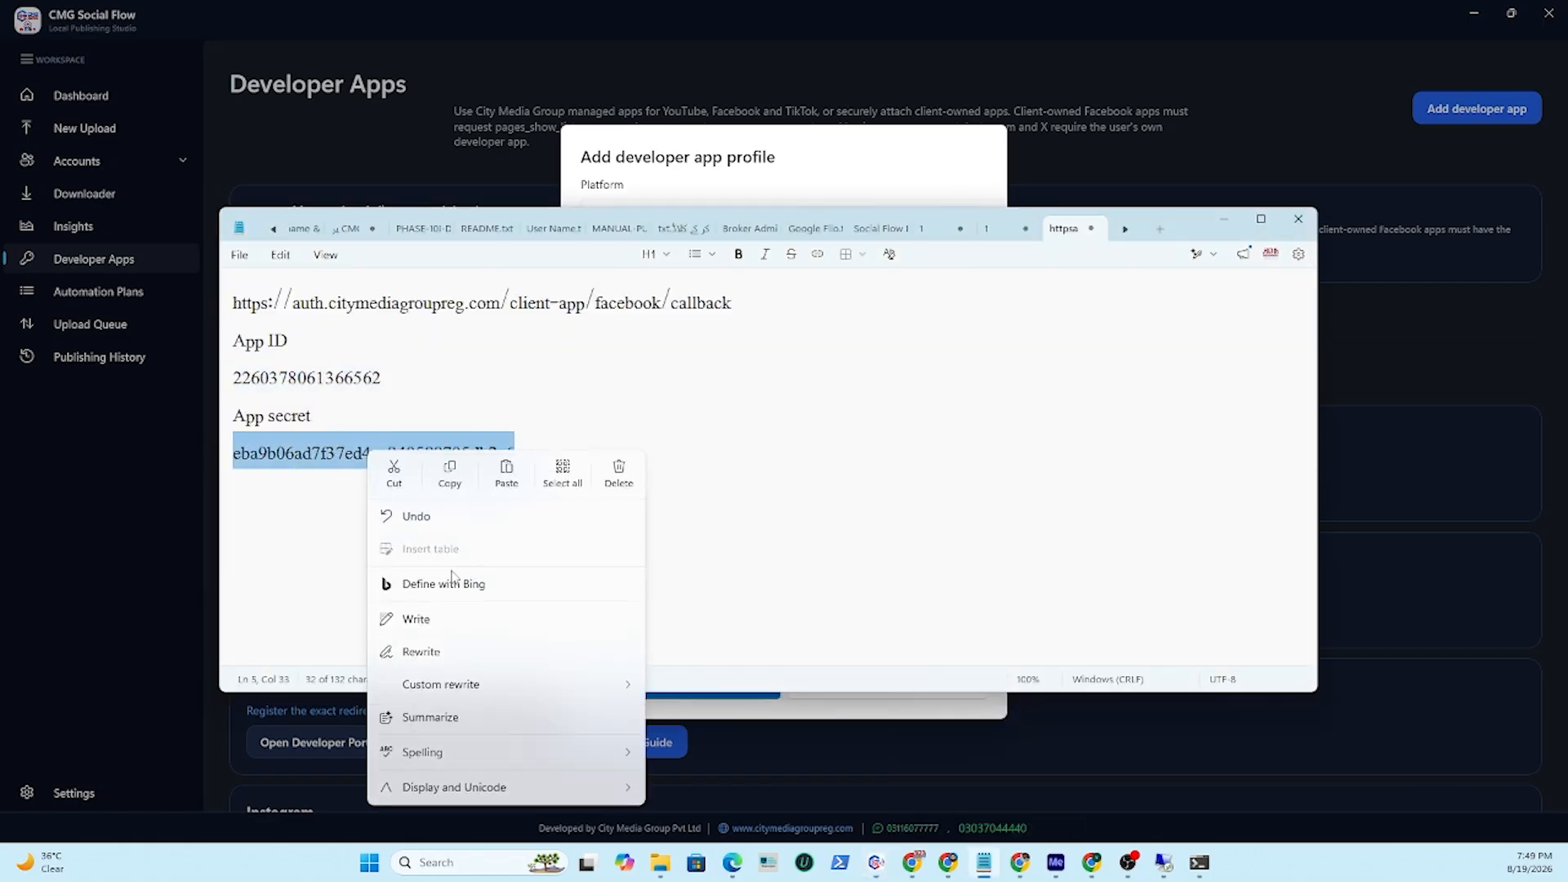
left_click(453, 480)
left_click(1209, 229)
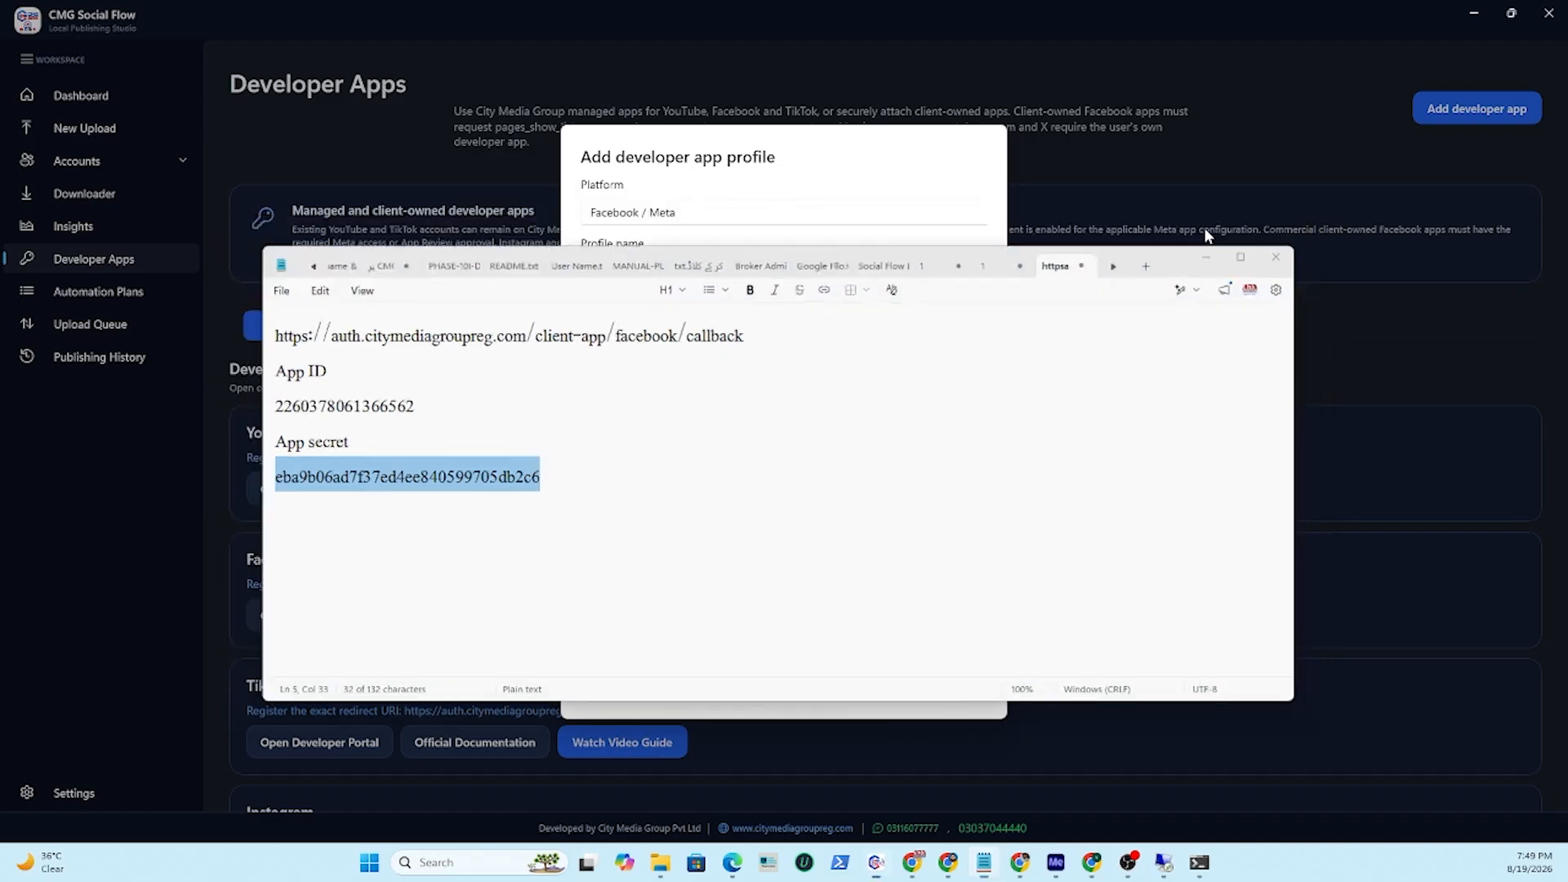
left_click(651, 388)
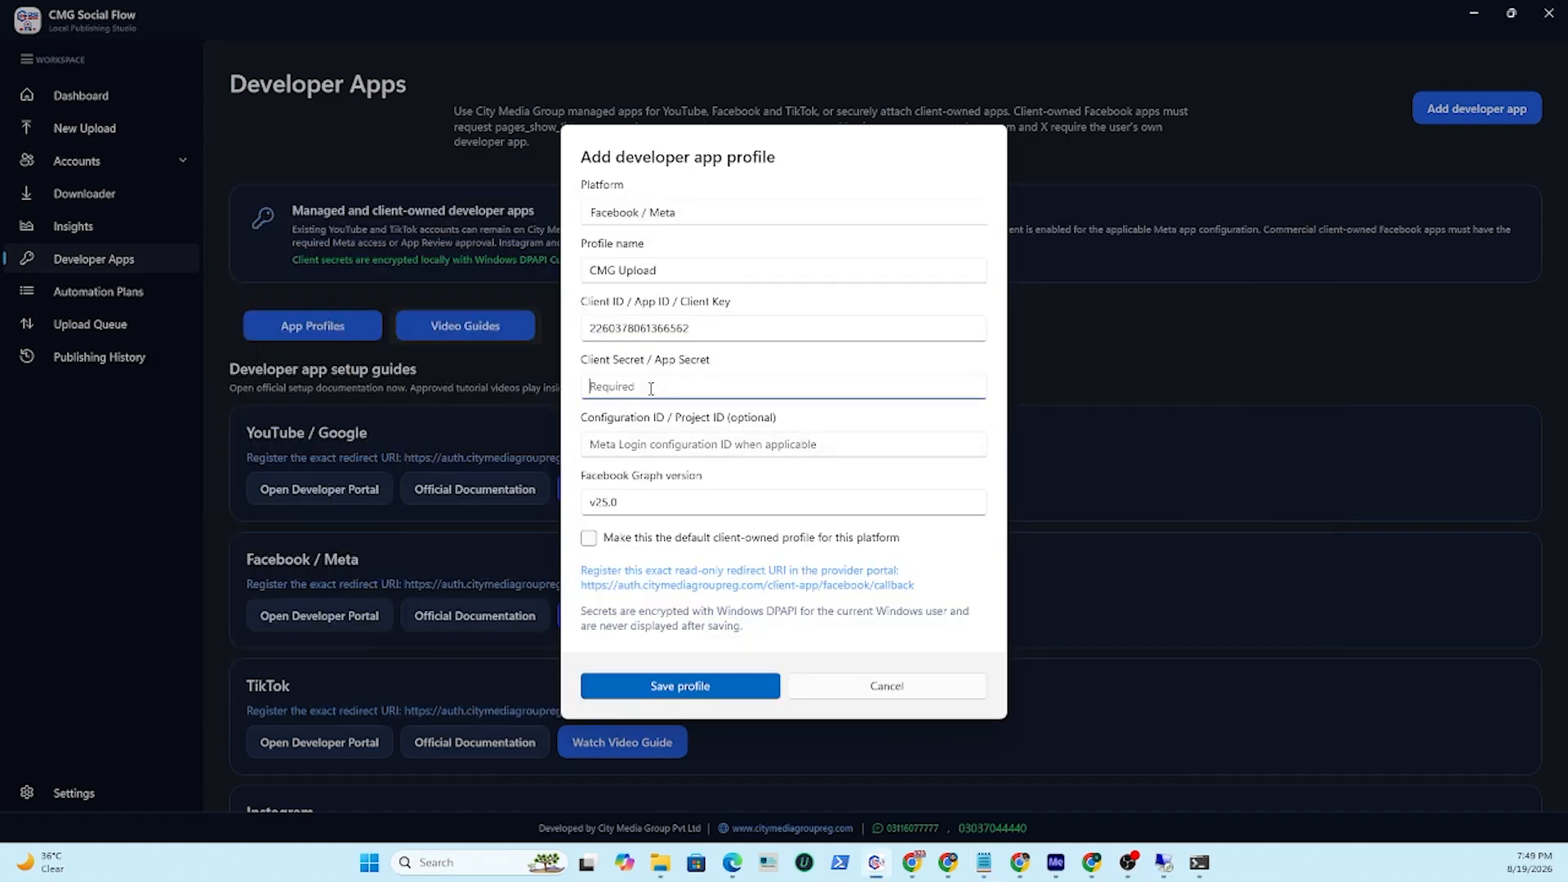
key("ctrl+v")
Make it the default client-owned profile for this platform and save the profile.
left_click(817, 503)
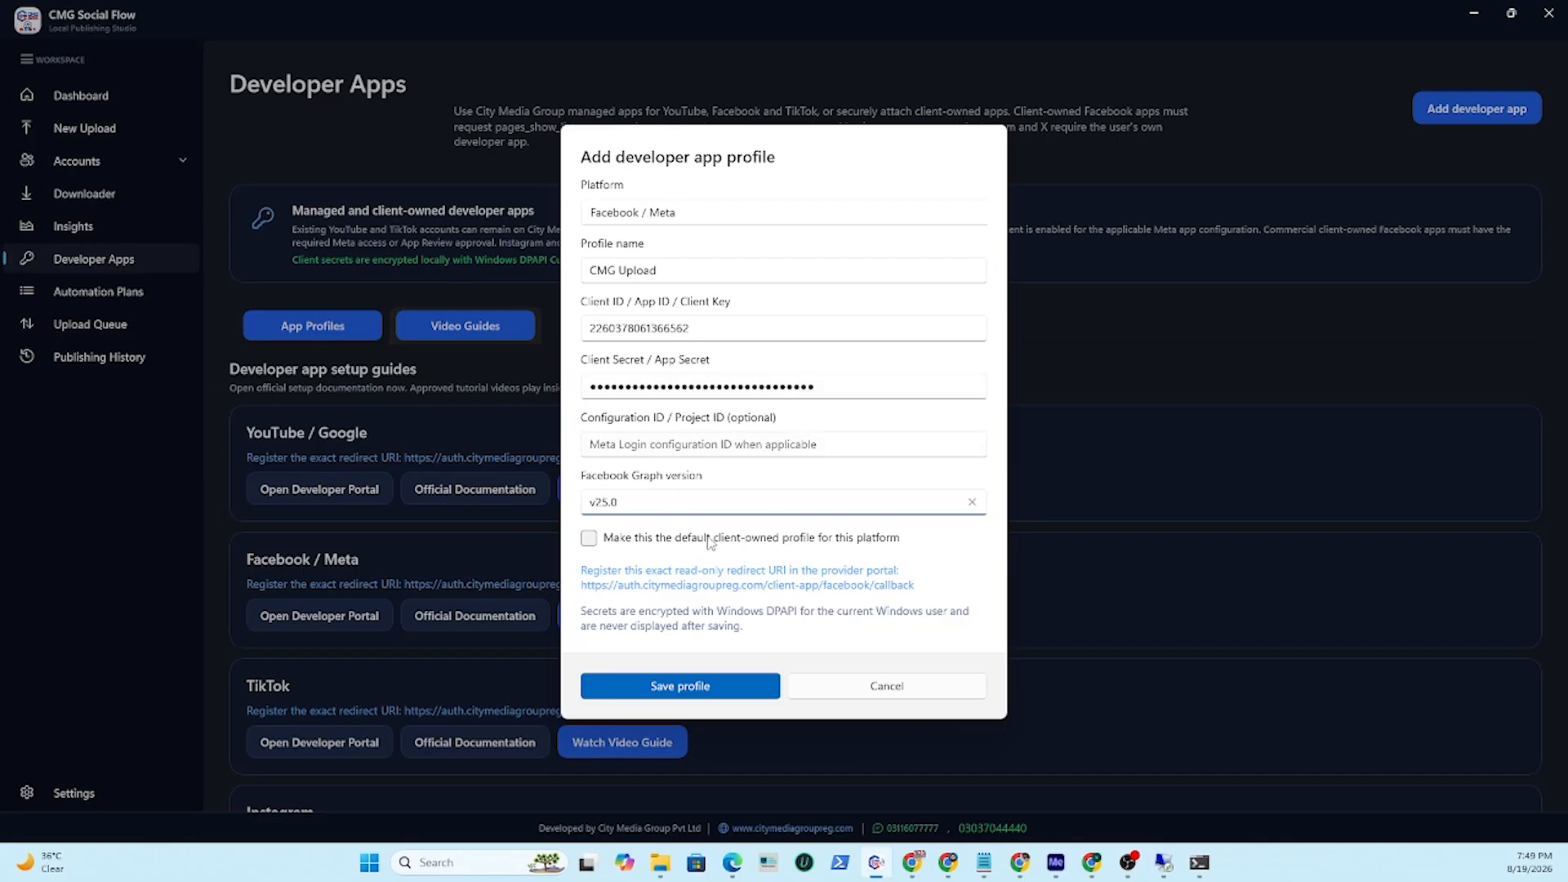
left_click(590, 540)
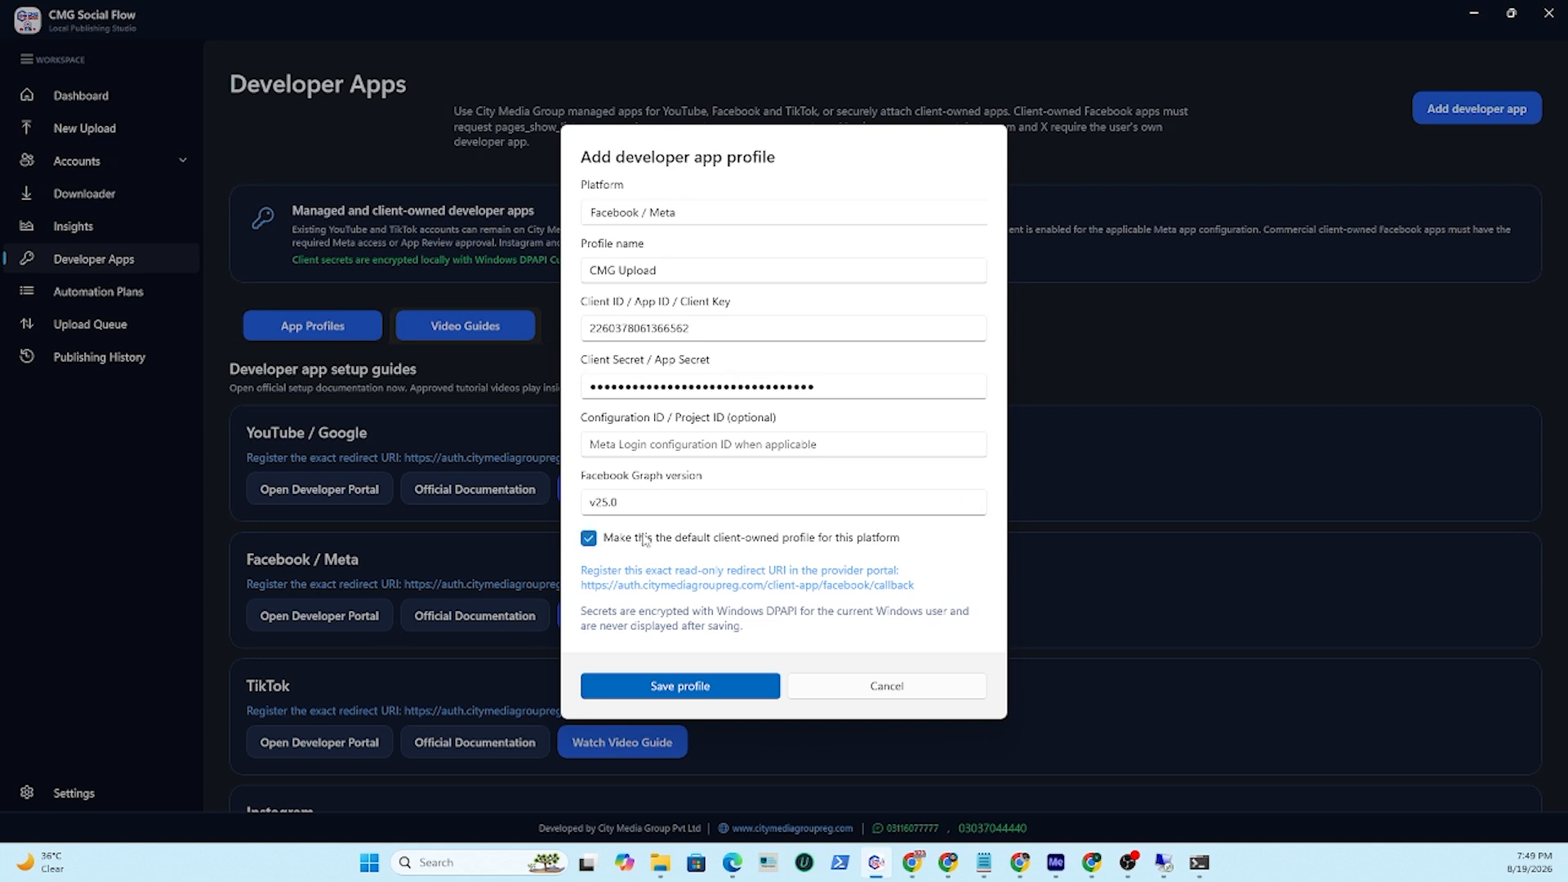
left_click(712, 695)
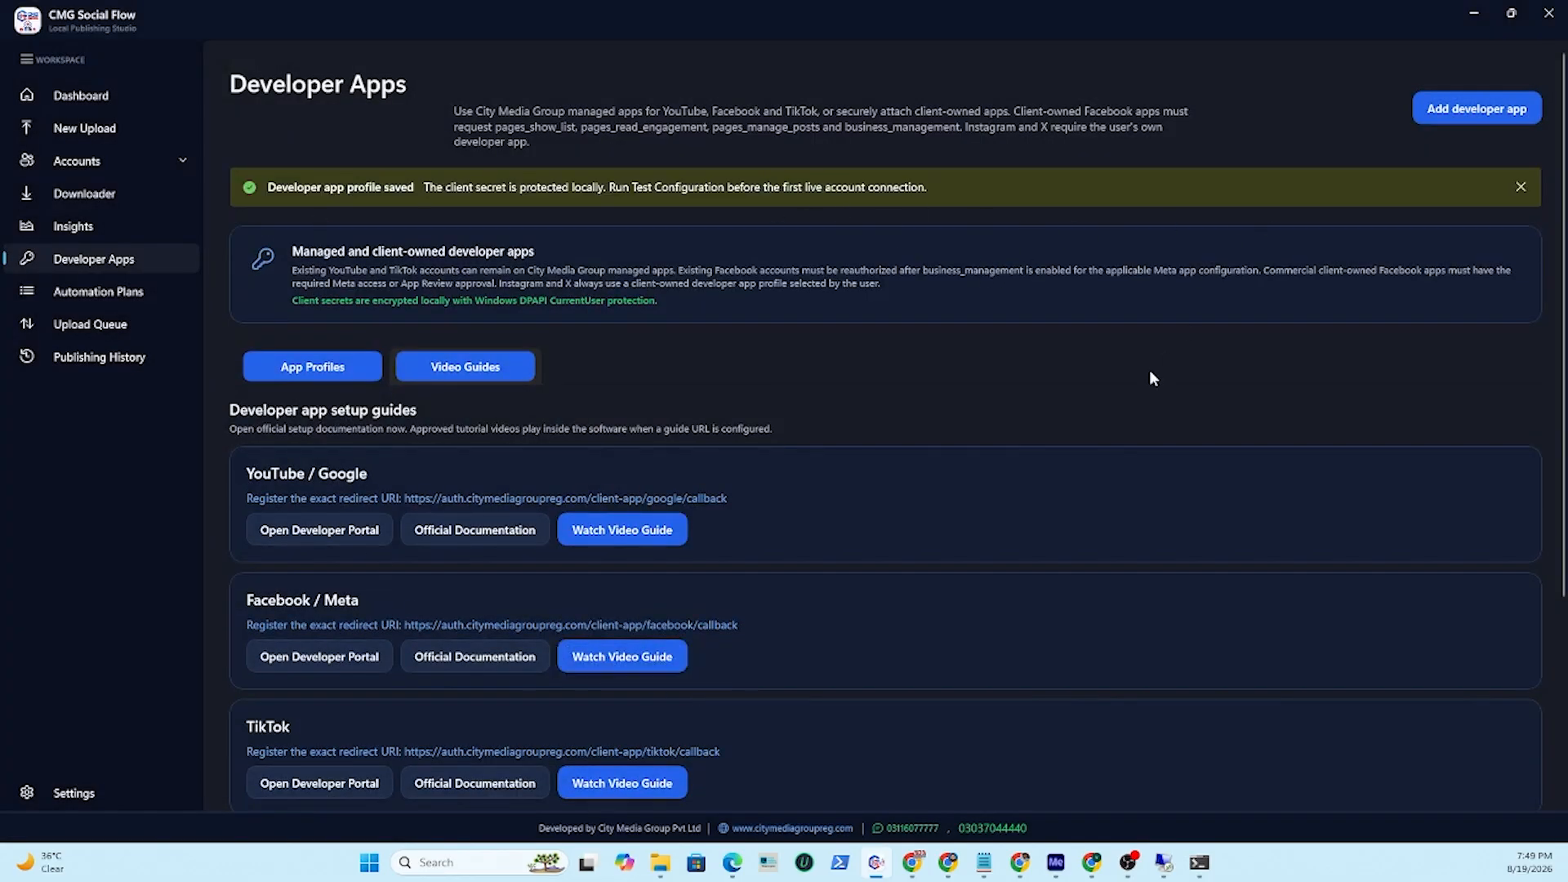
Open the App Profiles list to review the saved client-owned profiles.
scroll(1149, 370, "down", 3)
scroll(1150, 370, "up", 3)
left_click(316, 369)
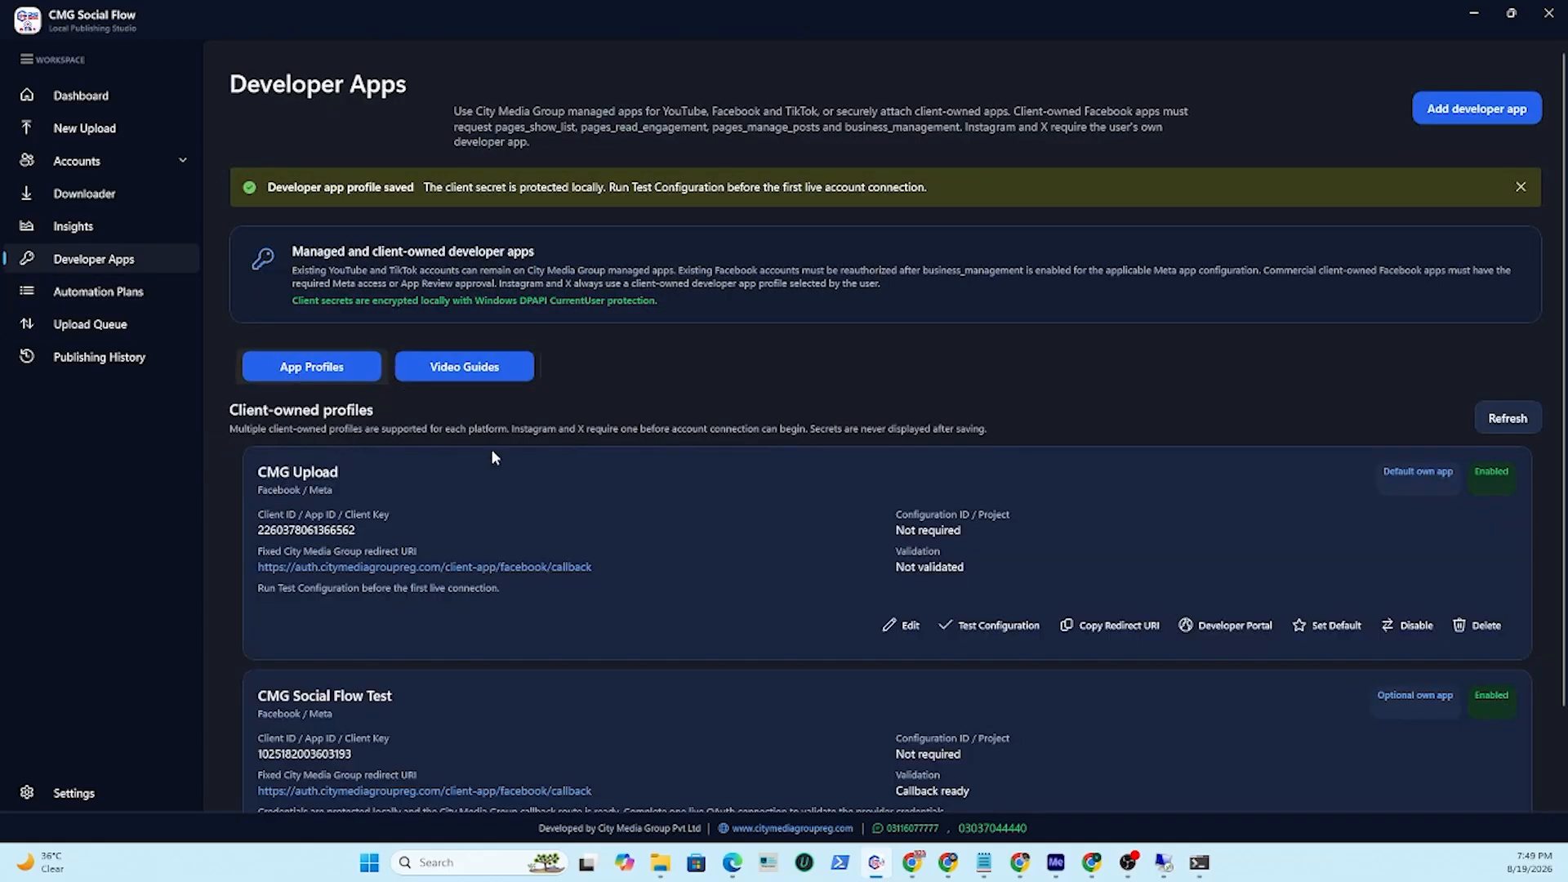
Run Test Configuration on the CMG Upload profile and set it as the default profile.
scroll(836, 487, "down", 2)
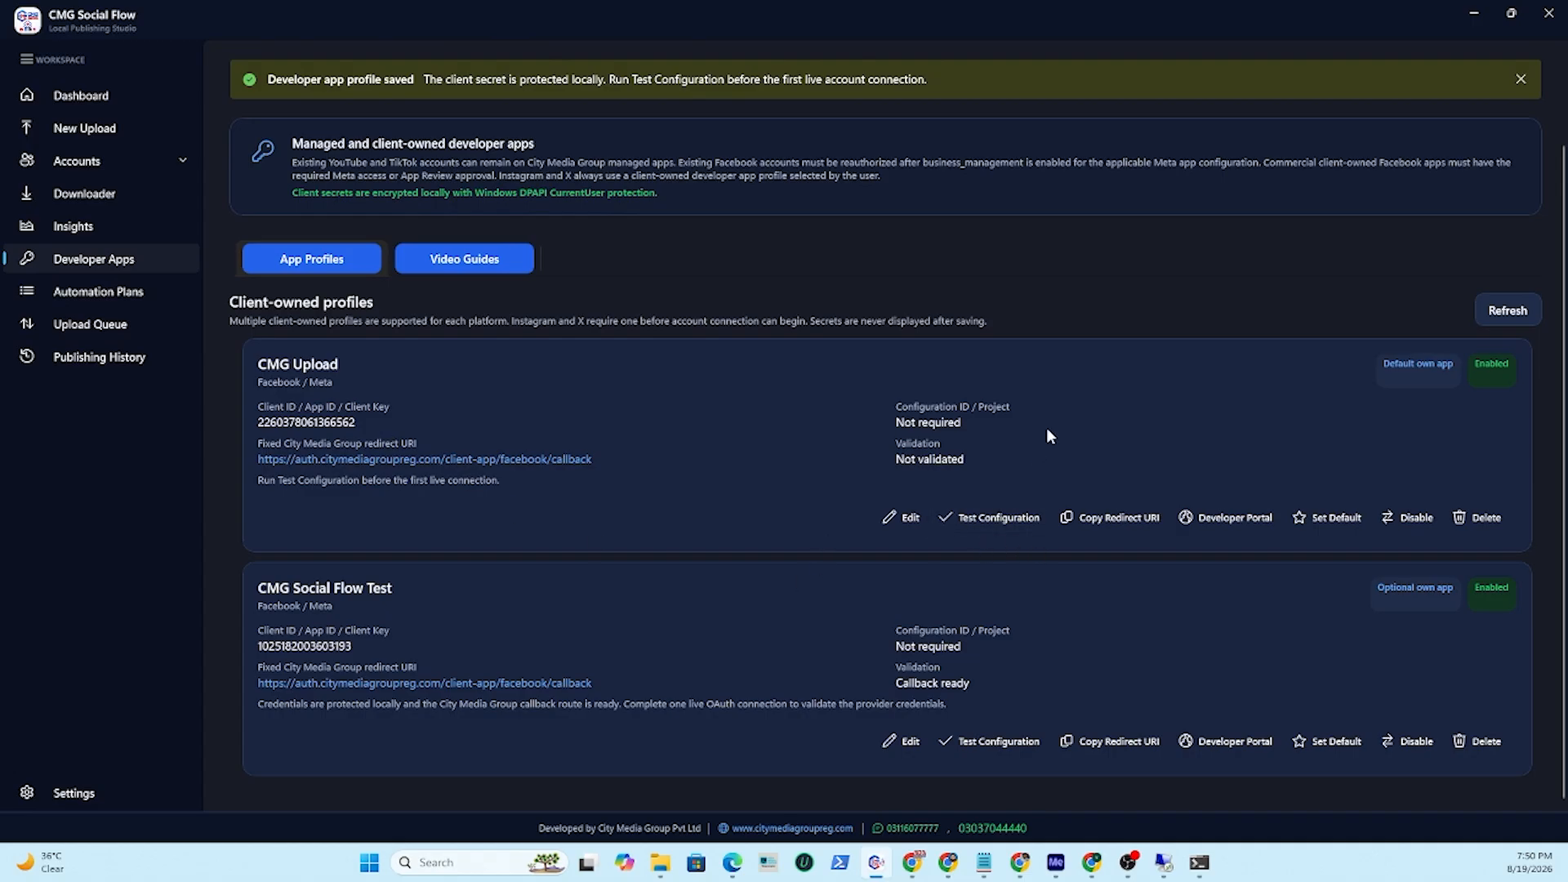
left_click(1010, 523)
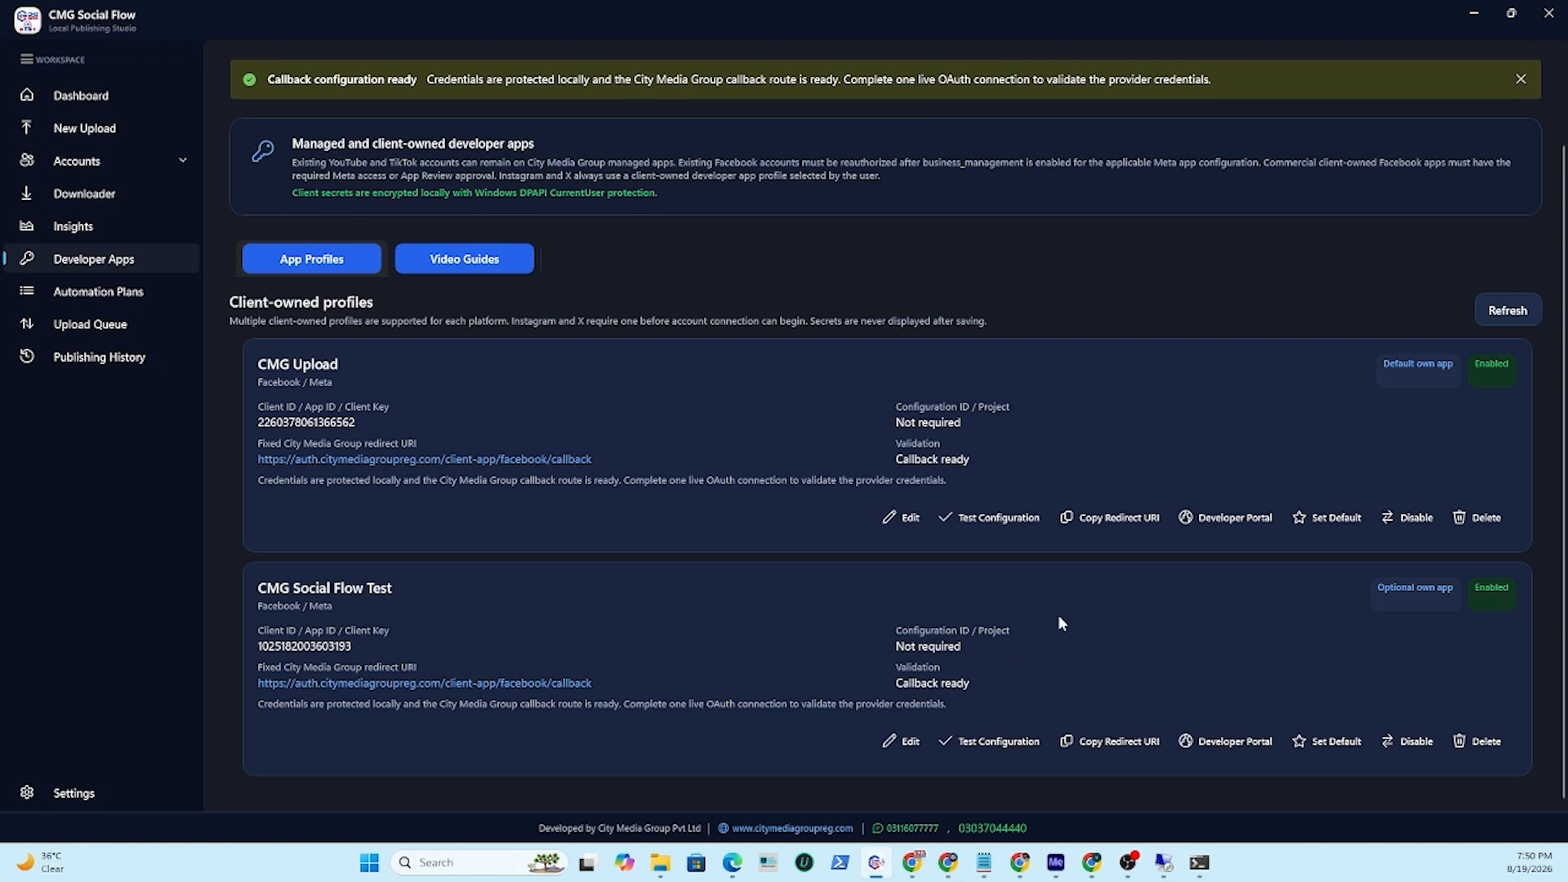
left_click(1324, 523)
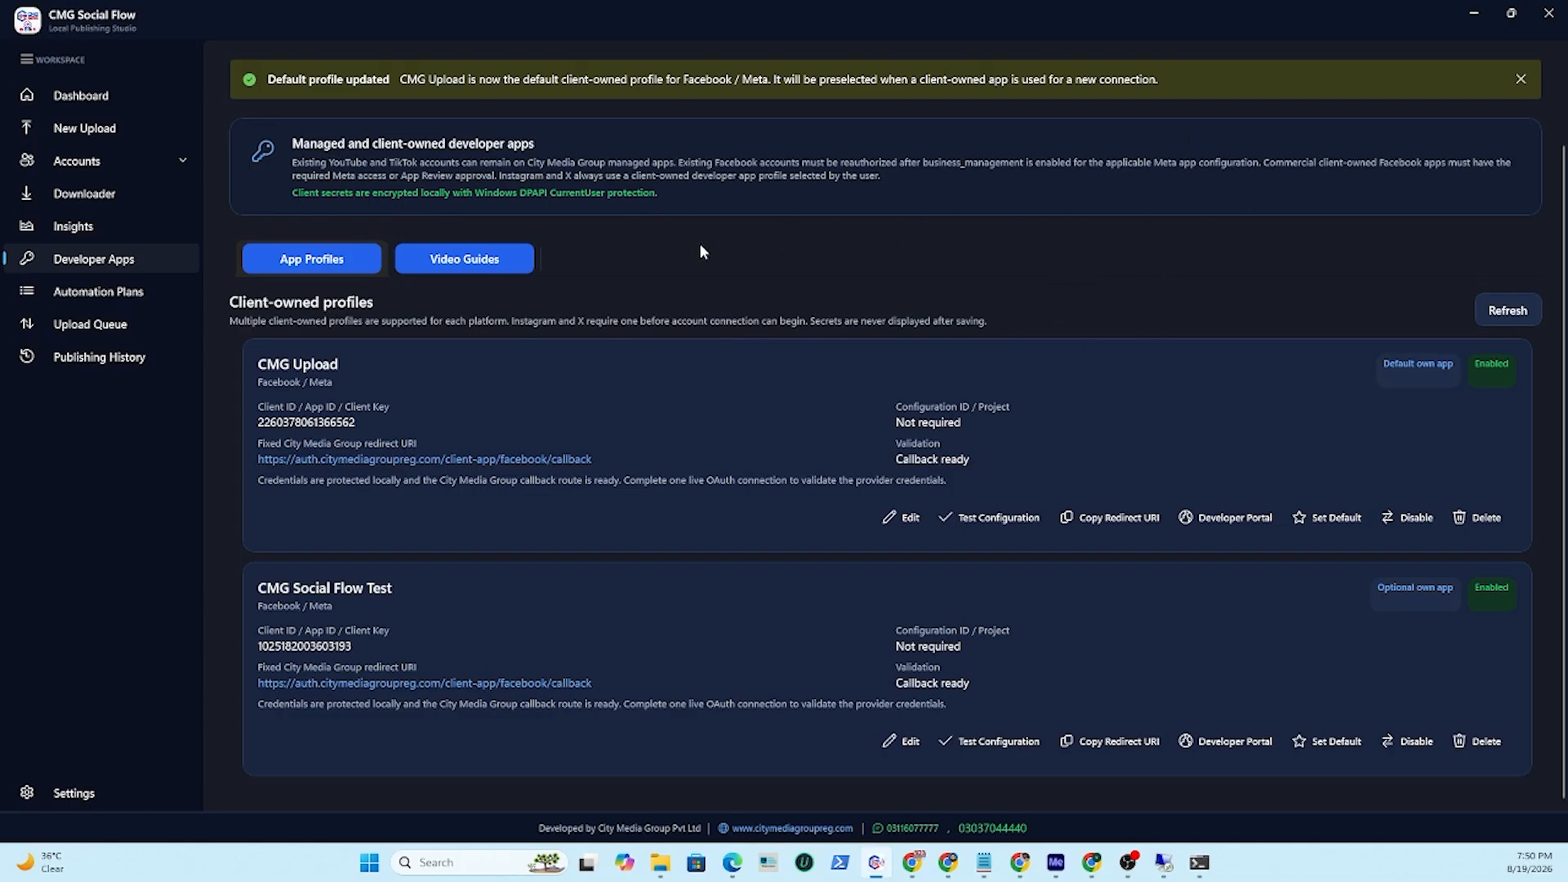
scroll(990, 260, "up", 2)
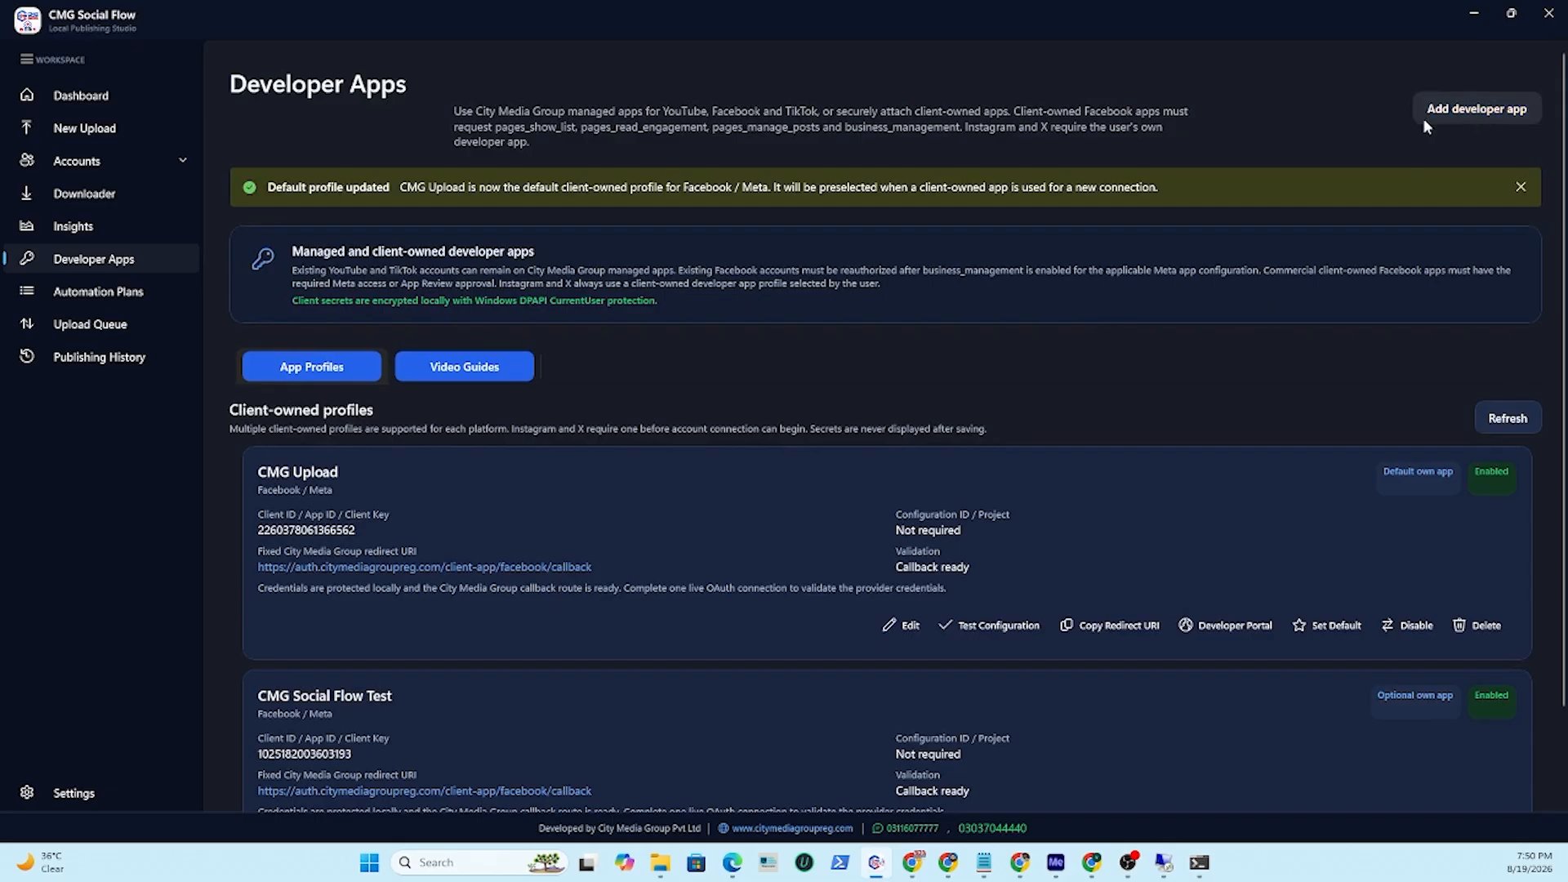